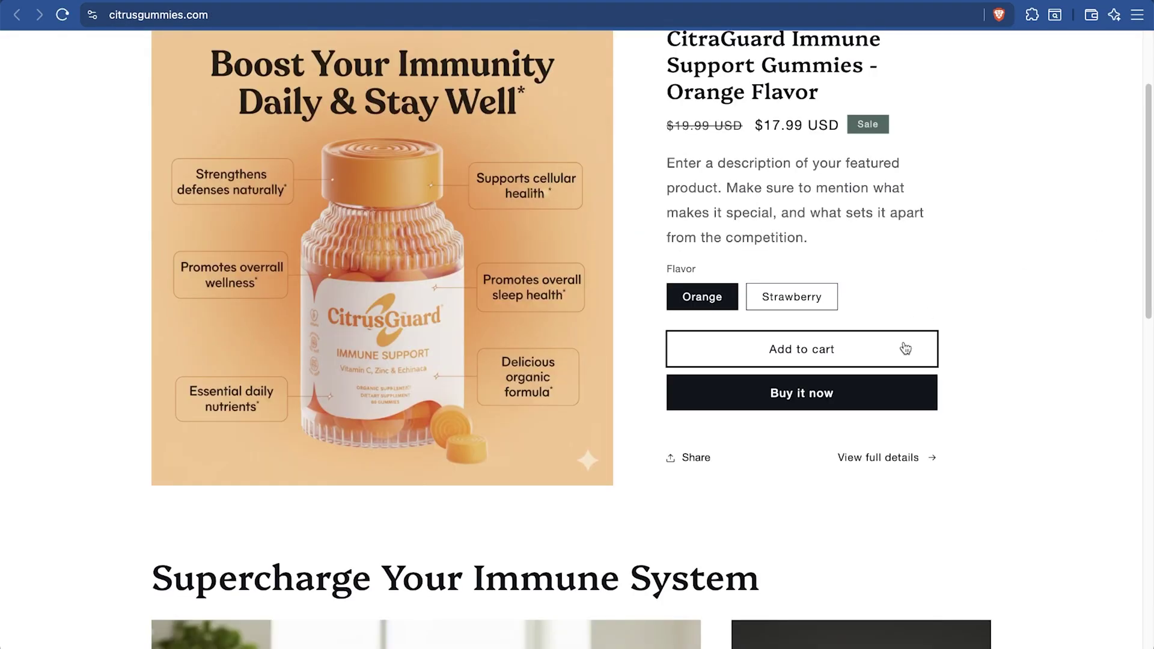
Add the orange gummies to the cart, buy them straight to checkout, and start entering a discount code
{"action": "left_click", "coordinate": [902, 348]}
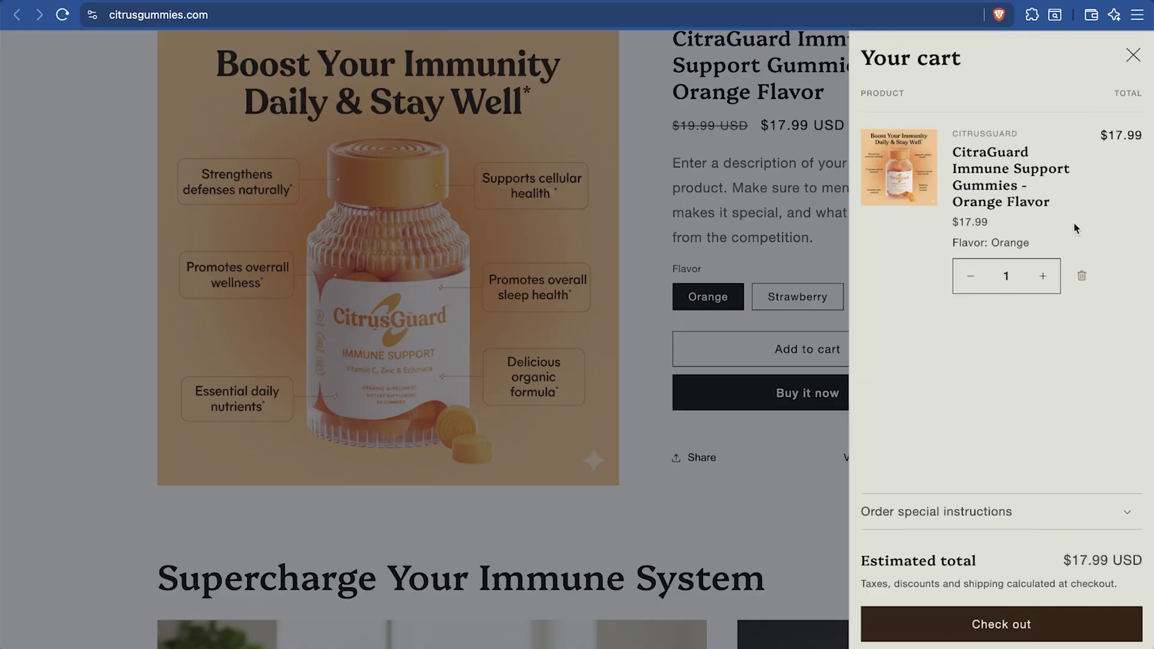
{"action": "left_click", "coordinate": [935, 515]}
{"action": "left_click", "coordinate": [745, 522]}
{"action": "left_click", "coordinate": [849, 394]}
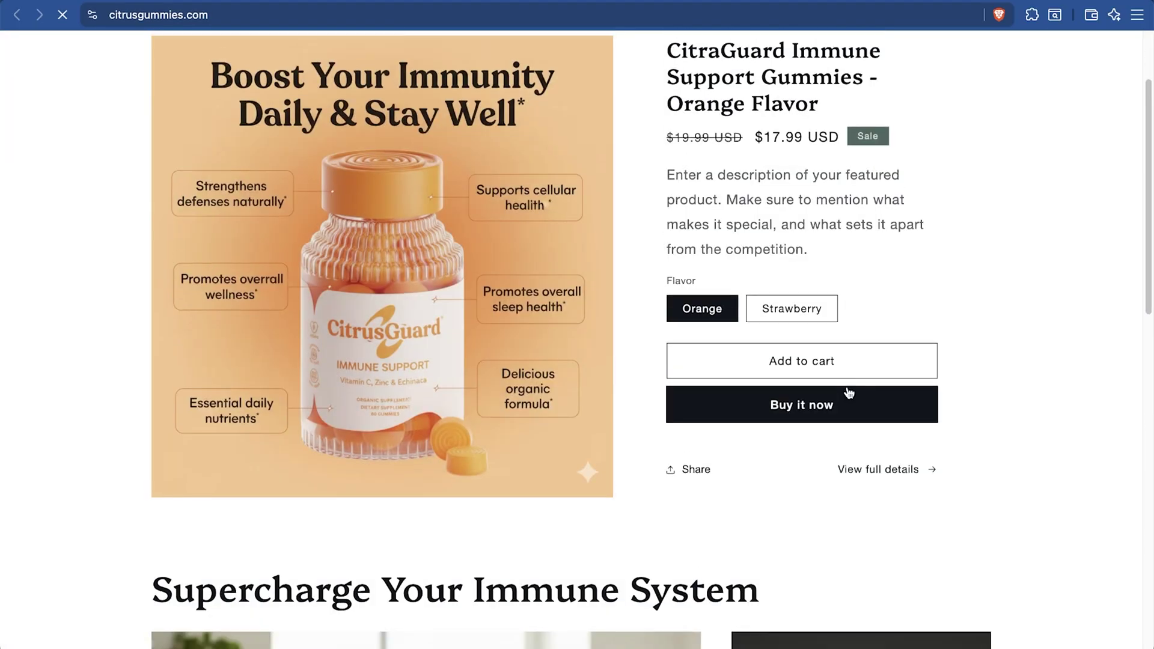
{"action": "left_click", "coordinate": [743, 200]}
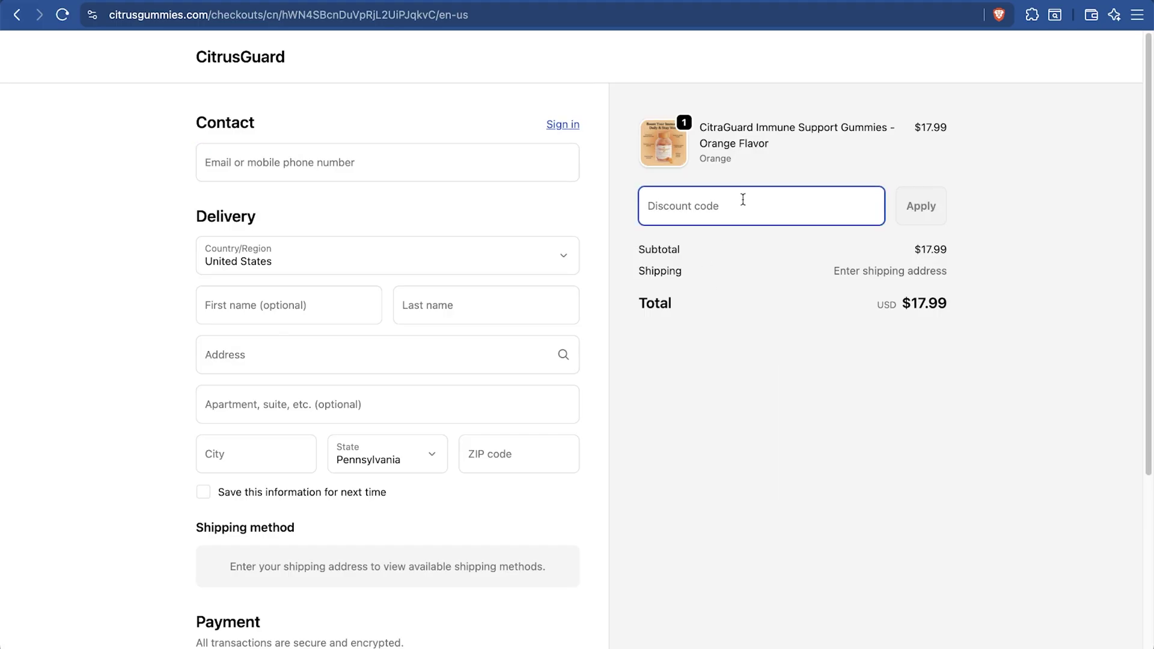
{"action": "type", "text": "FALL10"}
Exit the fullscreen video and follow the Shopify signup link in the description
{"action": "key", "text": "Escape"}
{"action": "scroll", "coordinate": [446, 582], "scroll_direction": "down", "scroll_amount": 6}
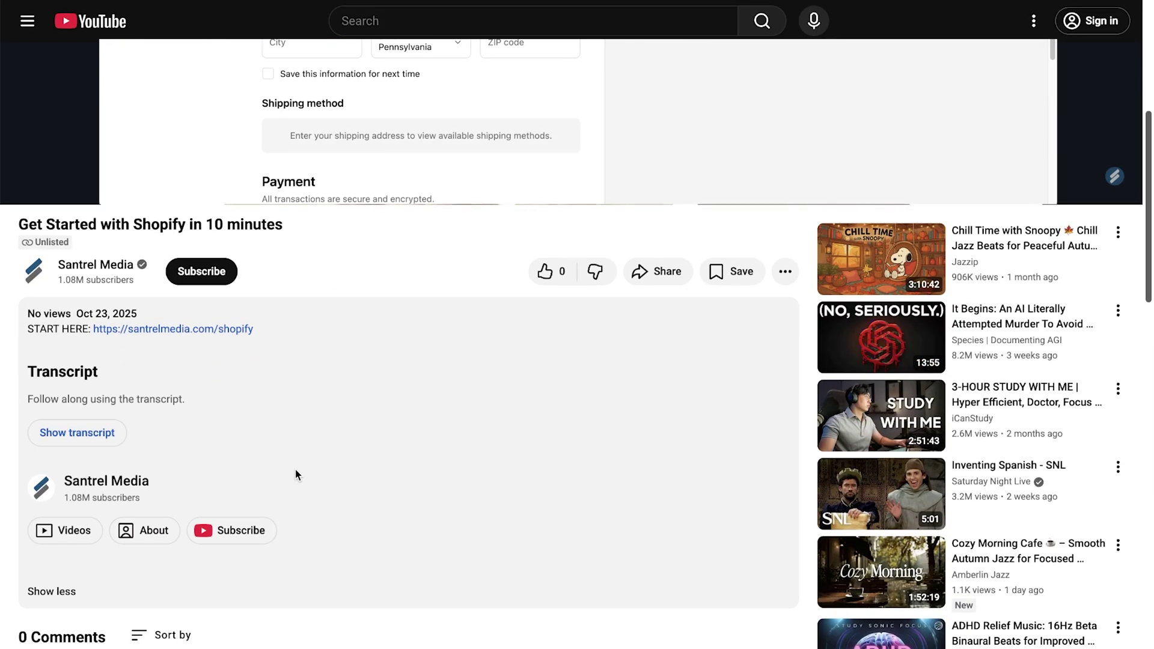
{"action": "left_click", "coordinate": [216, 256]}
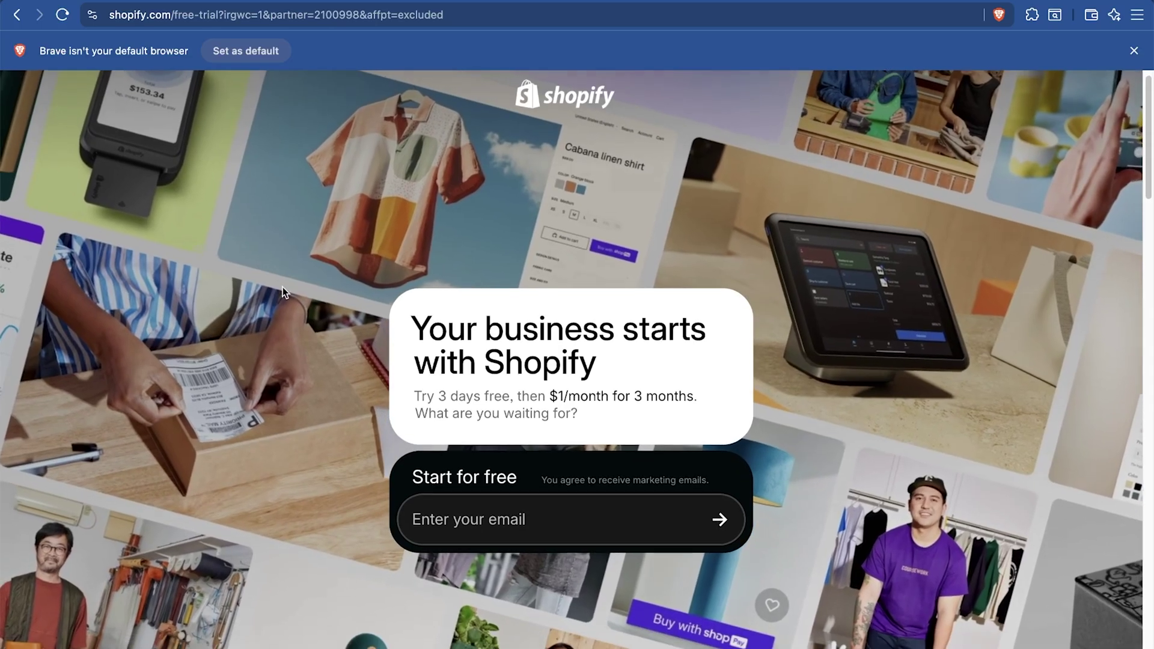
Paste the sign-up e-mail on the free-trial offer page and submit it
{"action": "left_click_drag", "start_coordinate": [413, 396], "coordinate": [670, 392]}
{"action": "left_click", "coordinate": [664, 416]}
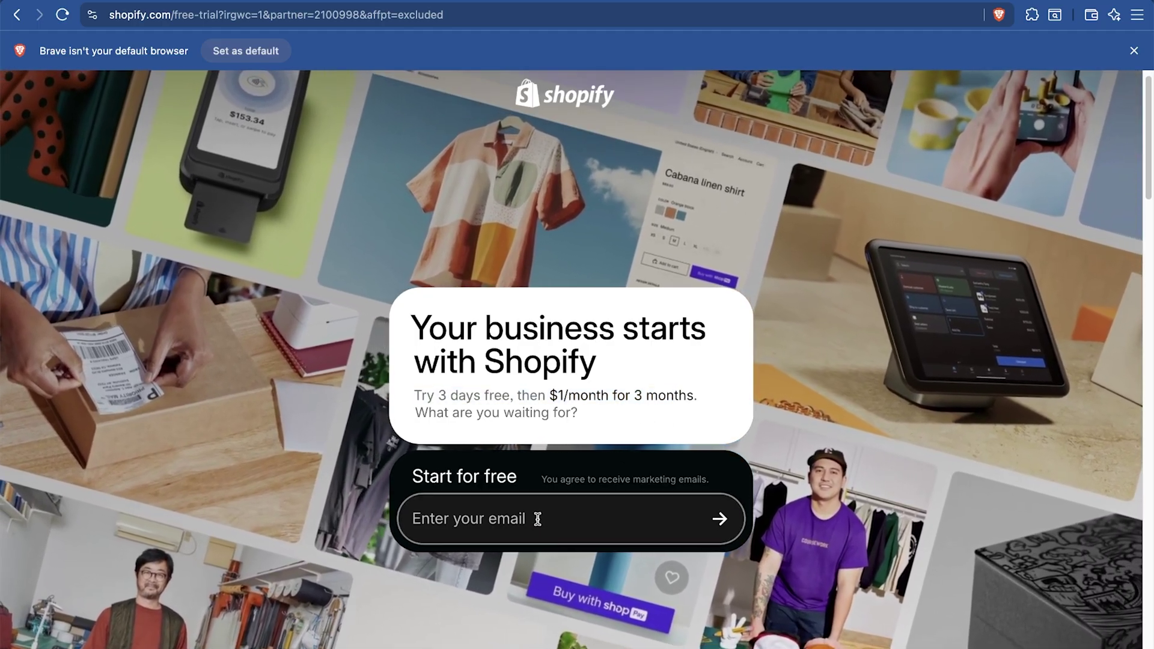
{"action": "left_click", "coordinate": [538, 519]}
{"action": "key", "text": "ctrl+v"}
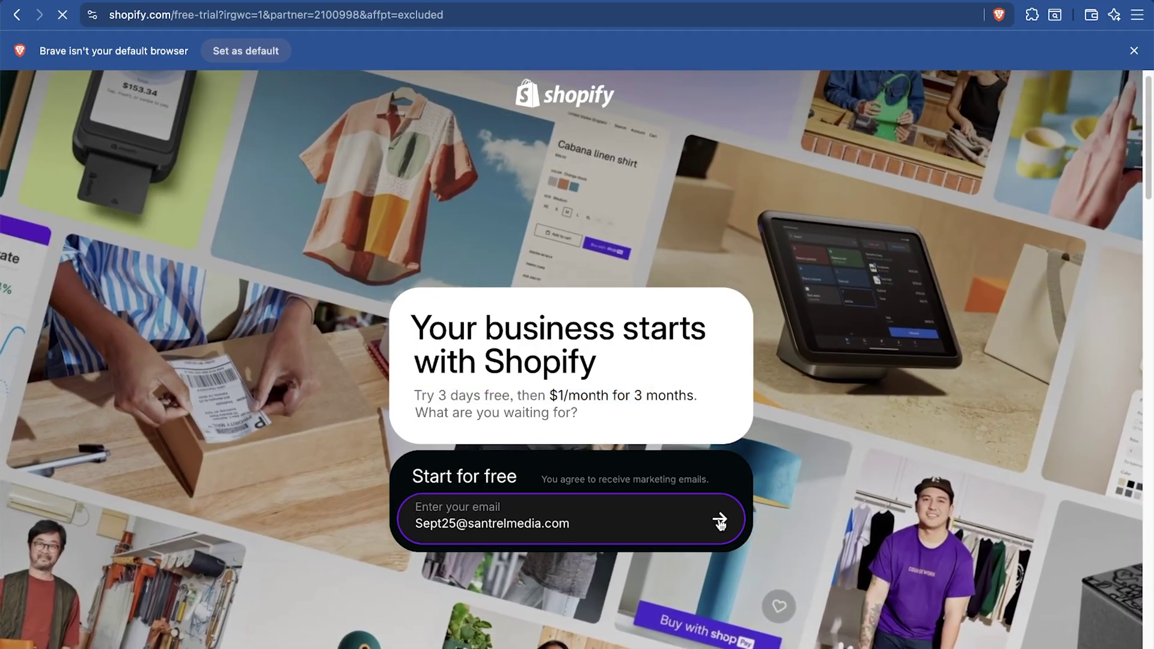
{"action": "left_click", "coordinate": [719, 519]}
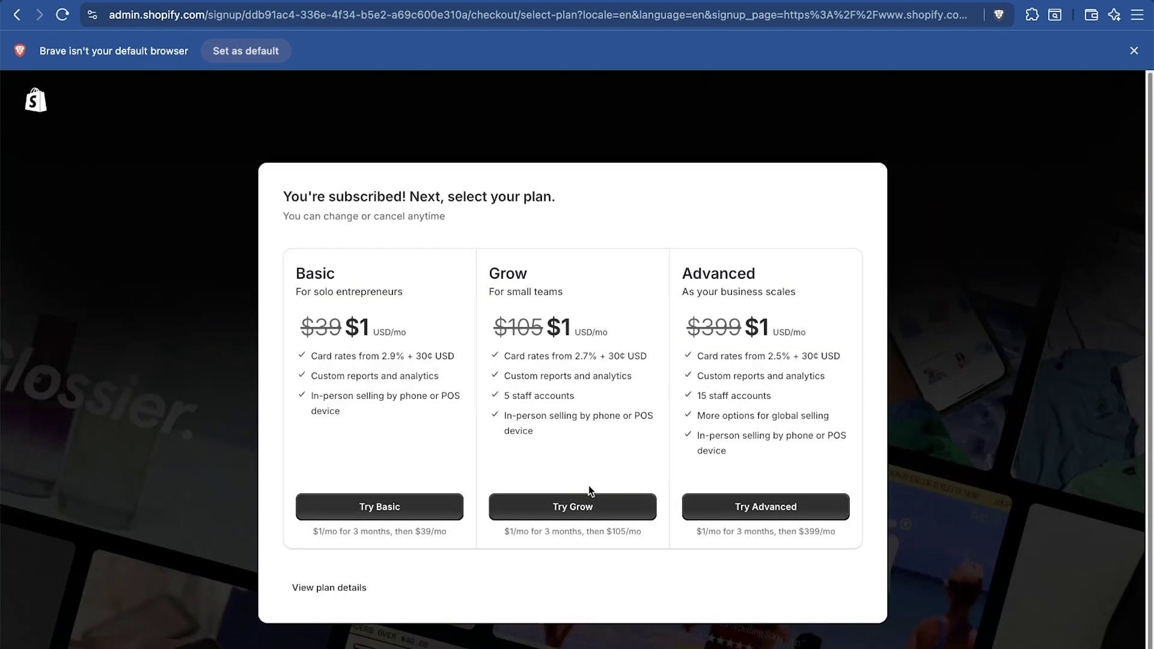
Choose the Basic plan, skip the business address, and select selling through an online store
{"action": "left_click", "coordinate": [385, 510]}
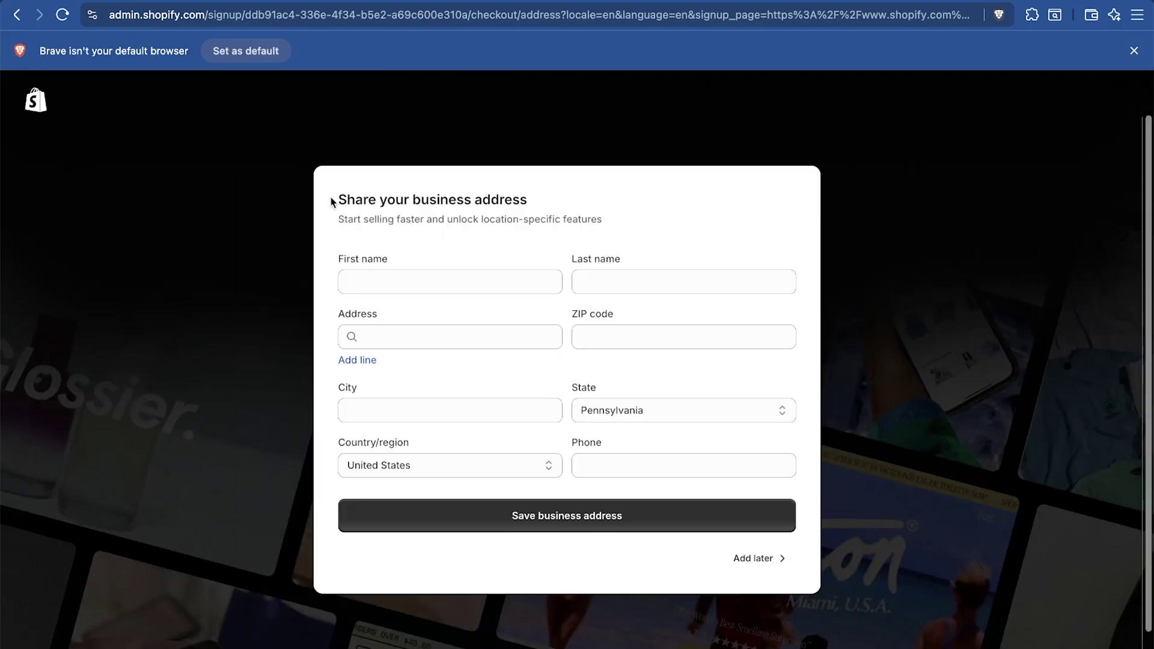
{"action": "left_click_drag", "start_coordinate": [331, 202], "coordinate": [543, 200]}
{"action": "left_click", "coordinate": [750, 562]}
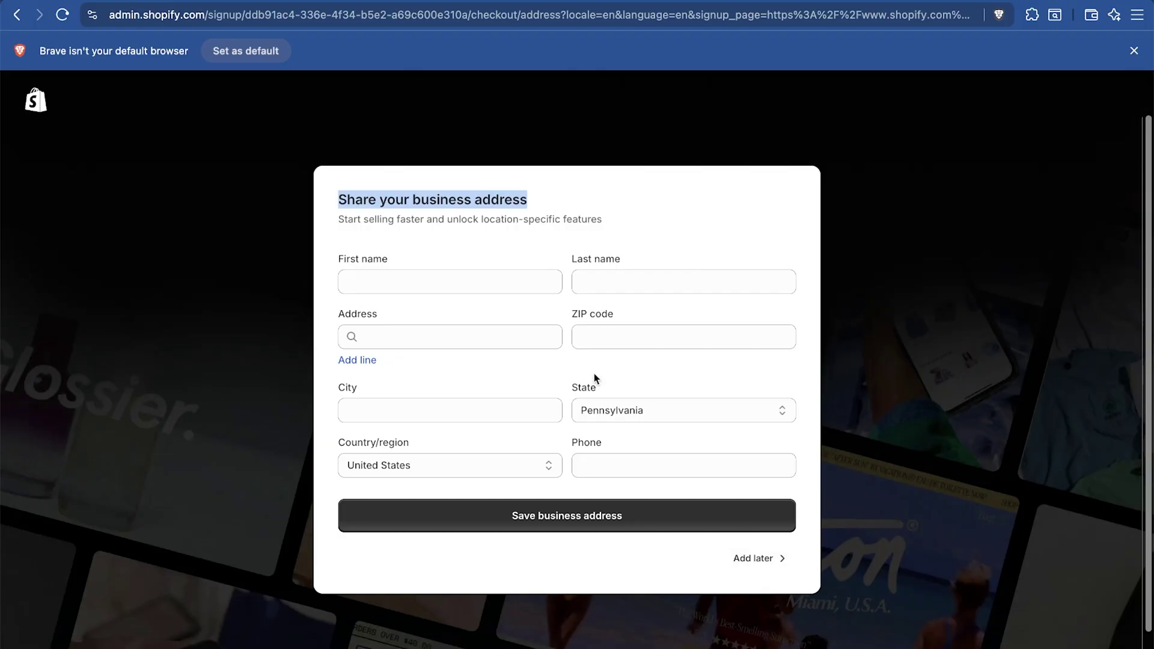
{"action": "left_click", "coordinate": [551, 268]}
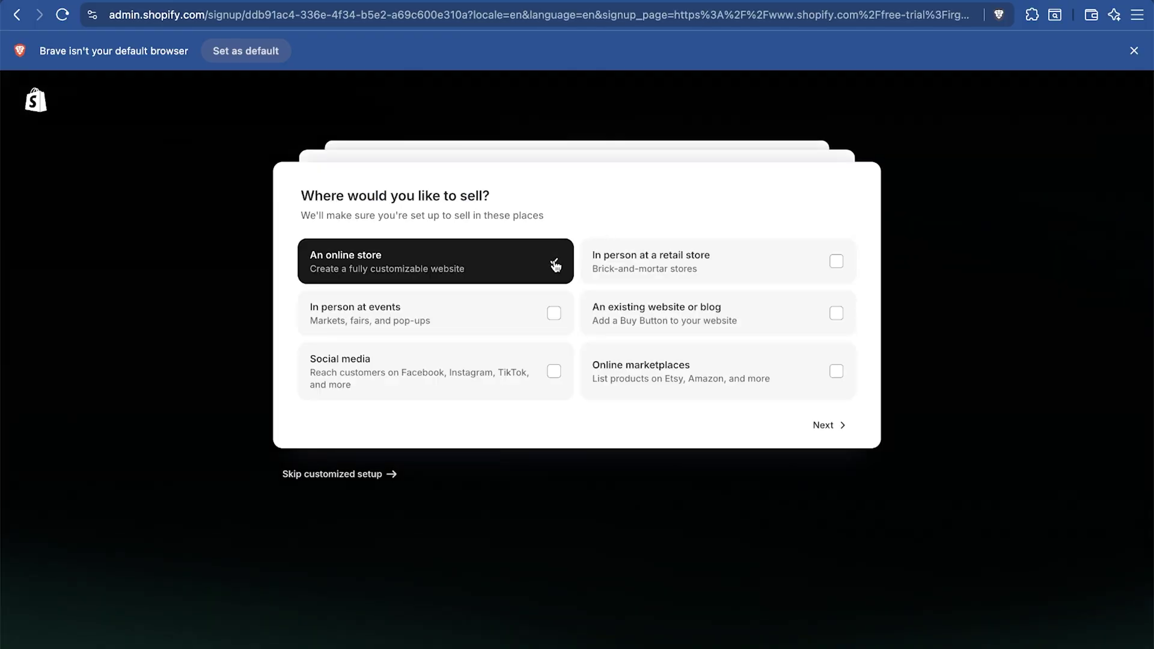
{"action": "left_click", "coordinate": [825, 425]}
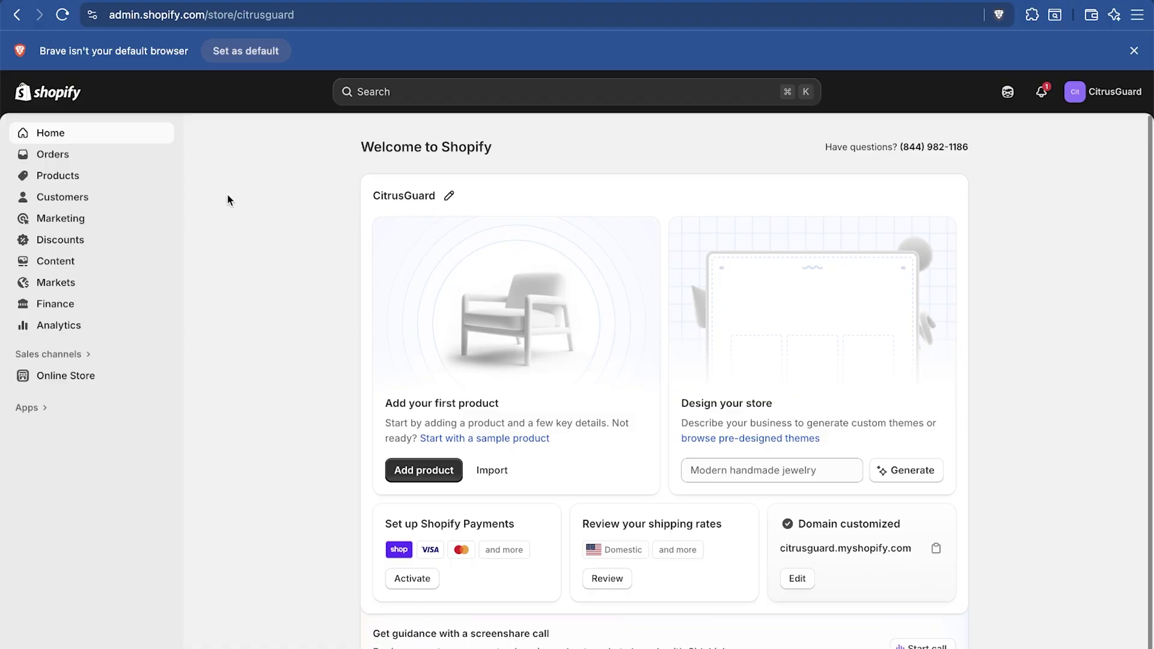
Go to Products and open a blank Add product form, scrolling through its fields
{"action": "left_click", "coordinate": [94, 179]}
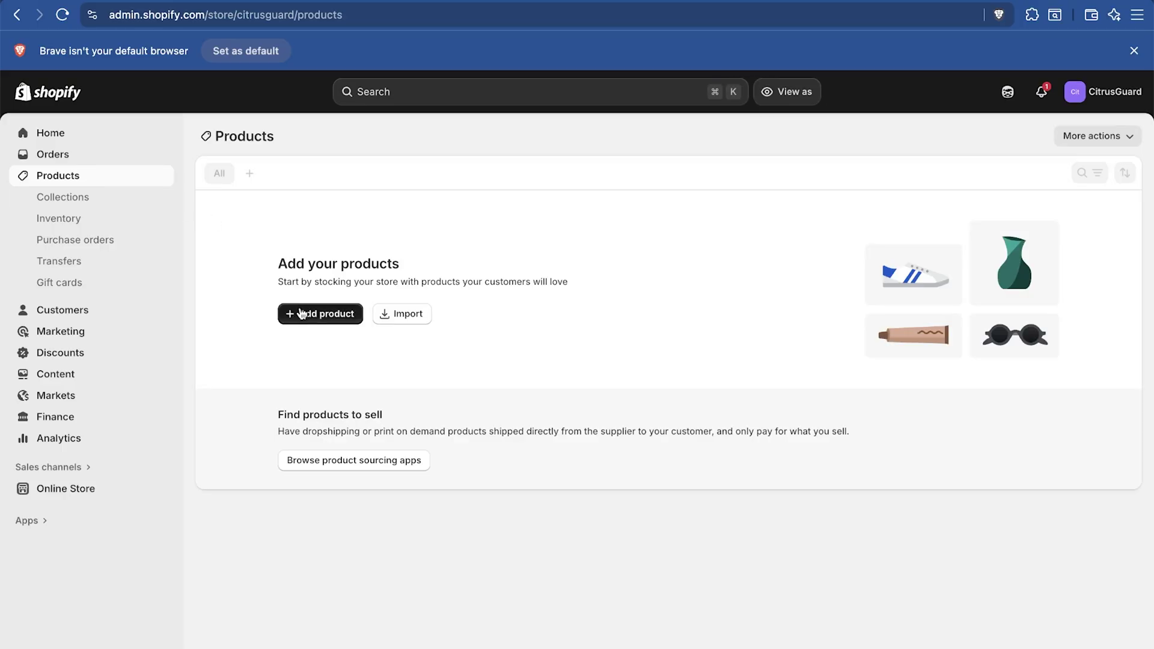
{"action": "left_click", "coordinate": [302, 315]}
{"action": "left_click", "coordinate": [374, 199]}
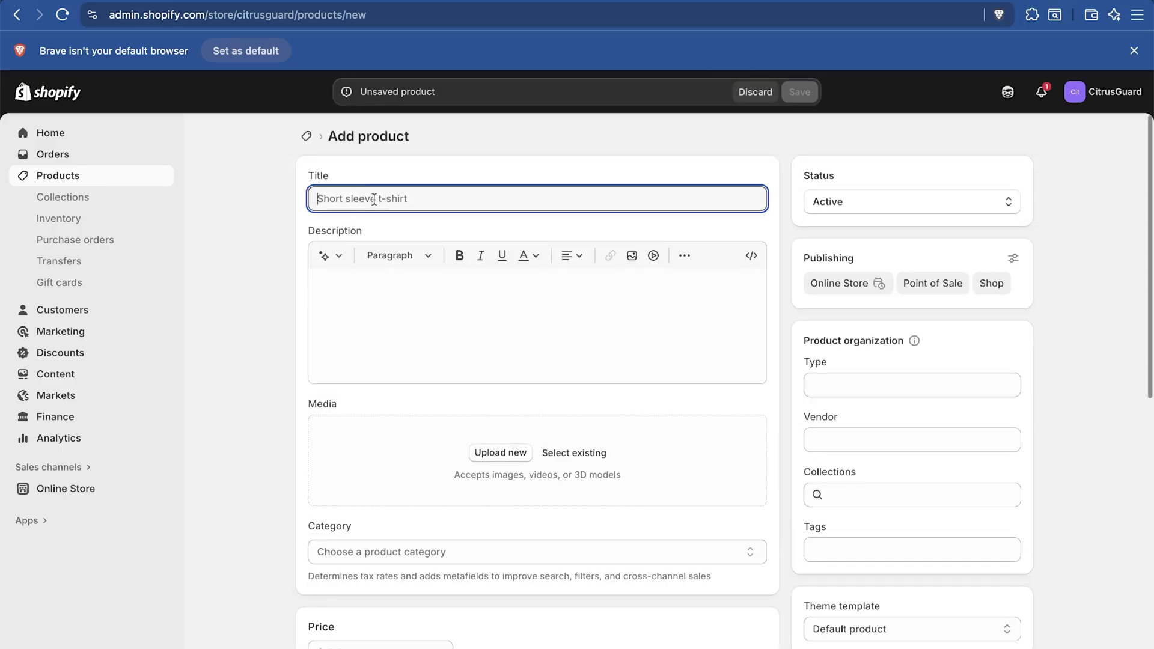
{"action": "scroll", "coordinate": [400, 439], "scroll_direction": "down", "scroll_amount": 8}
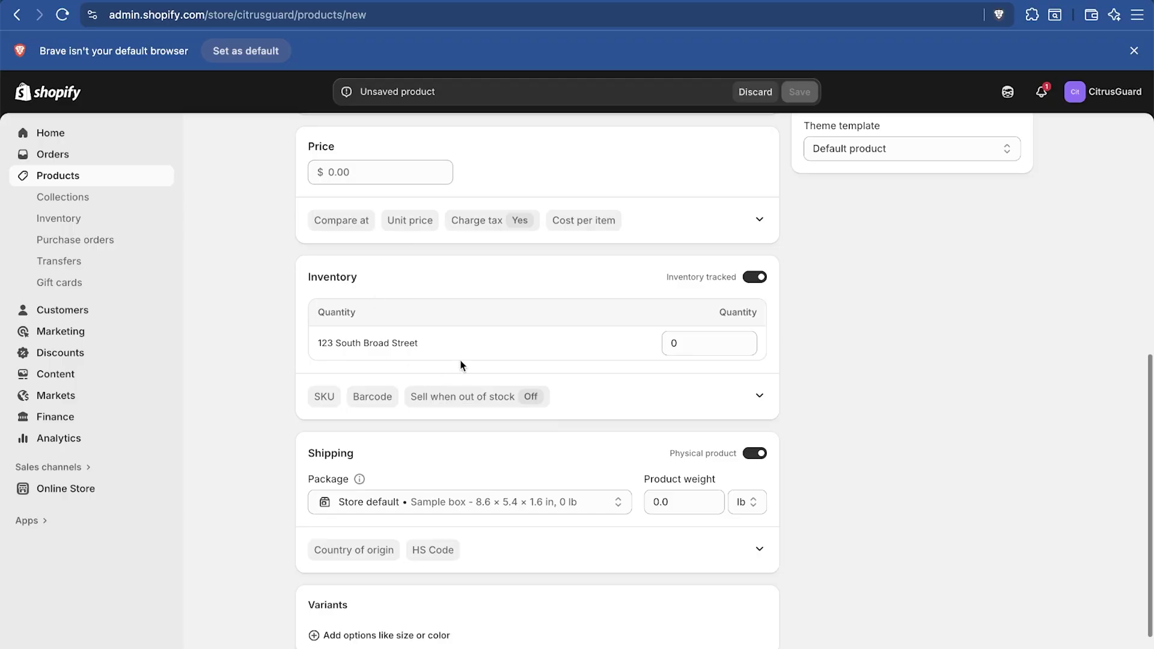
{"action": "scroll", "coordinate": [473, 332], "scroll_direction": "down", "scroll_amount": 2}
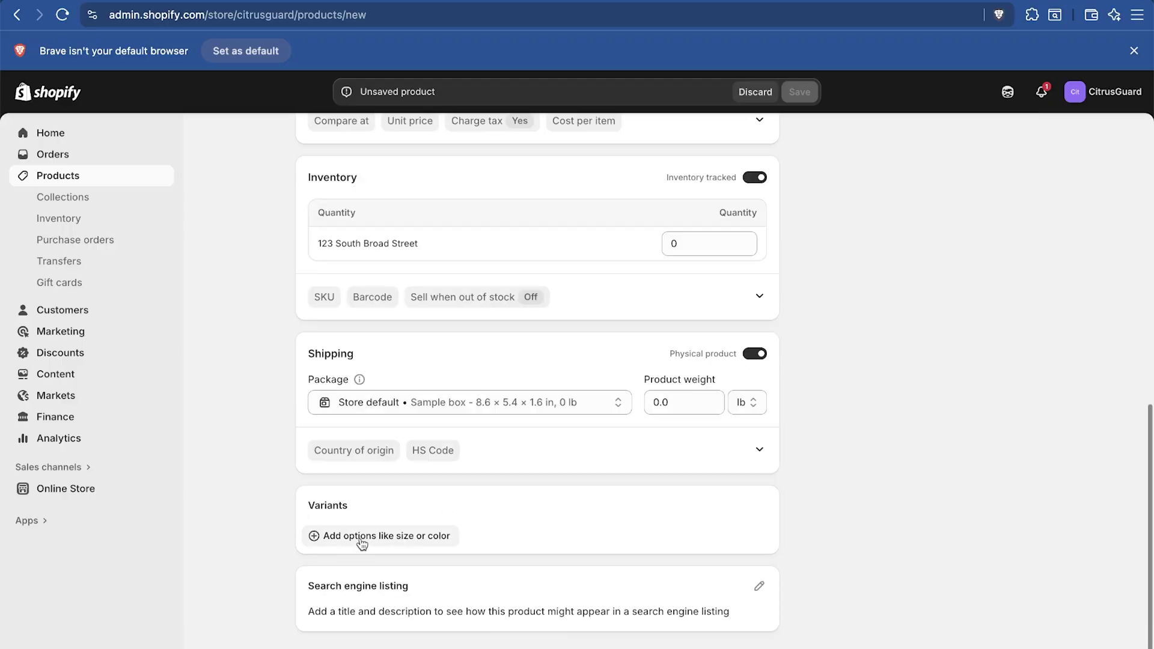
Close the AI description generator unchanged and keep Herbal Supplements as the product category
{"action": "scroll", "coordinate": [627, 536], "scroll_direction": "up", "scroll_amount": 10}
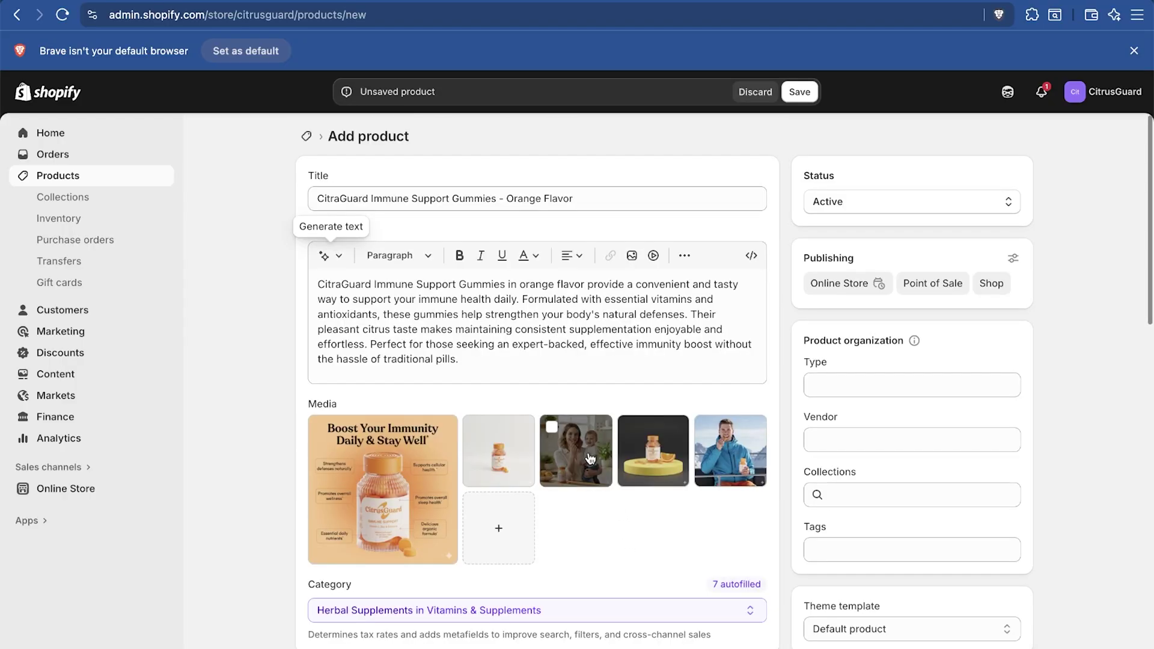
{"action": "left_click", "coordinate": [321, 260]}
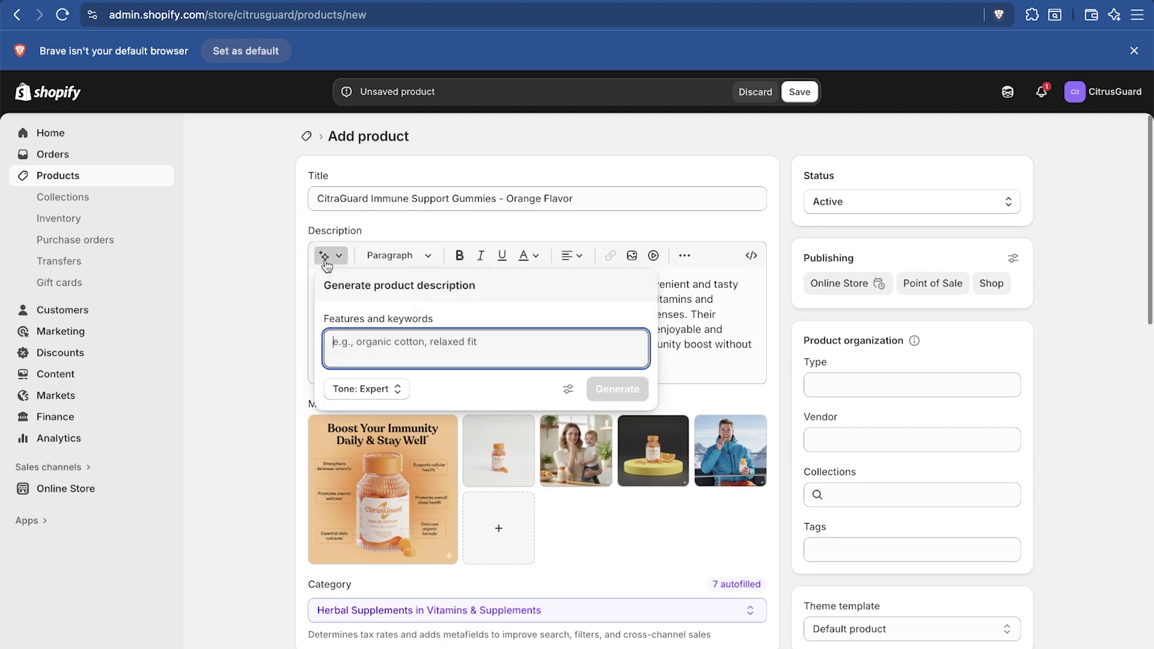
{"action": "left_click", "coordinate": [277, 271]}
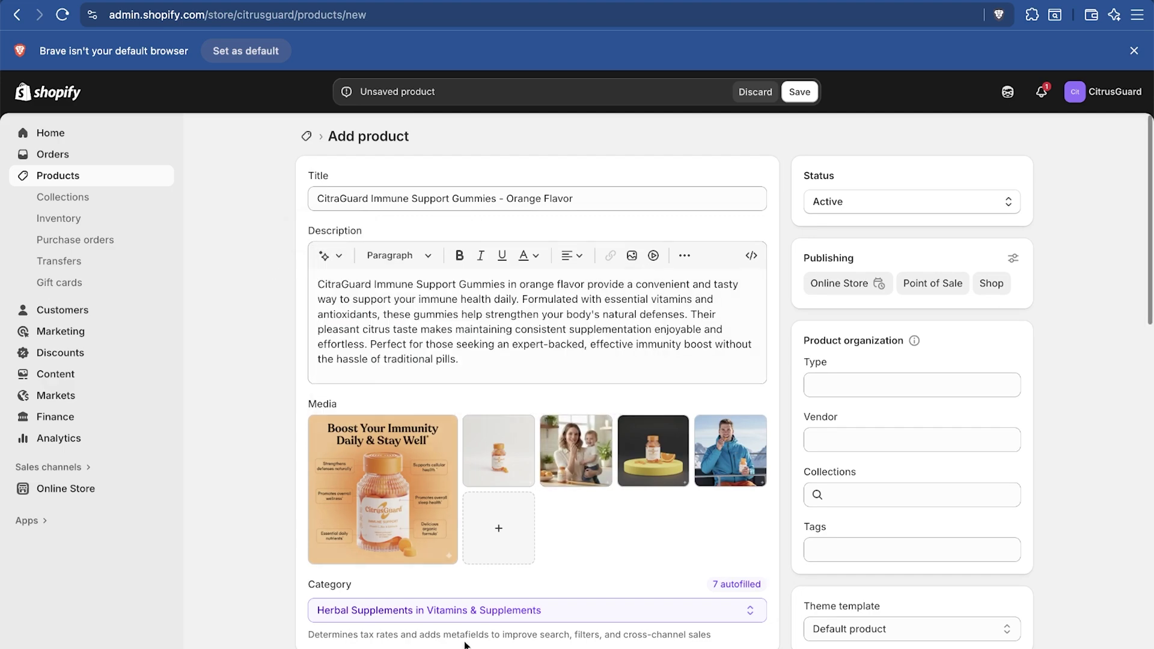
{"action": "left_click", "coordinate": [555, 611]}
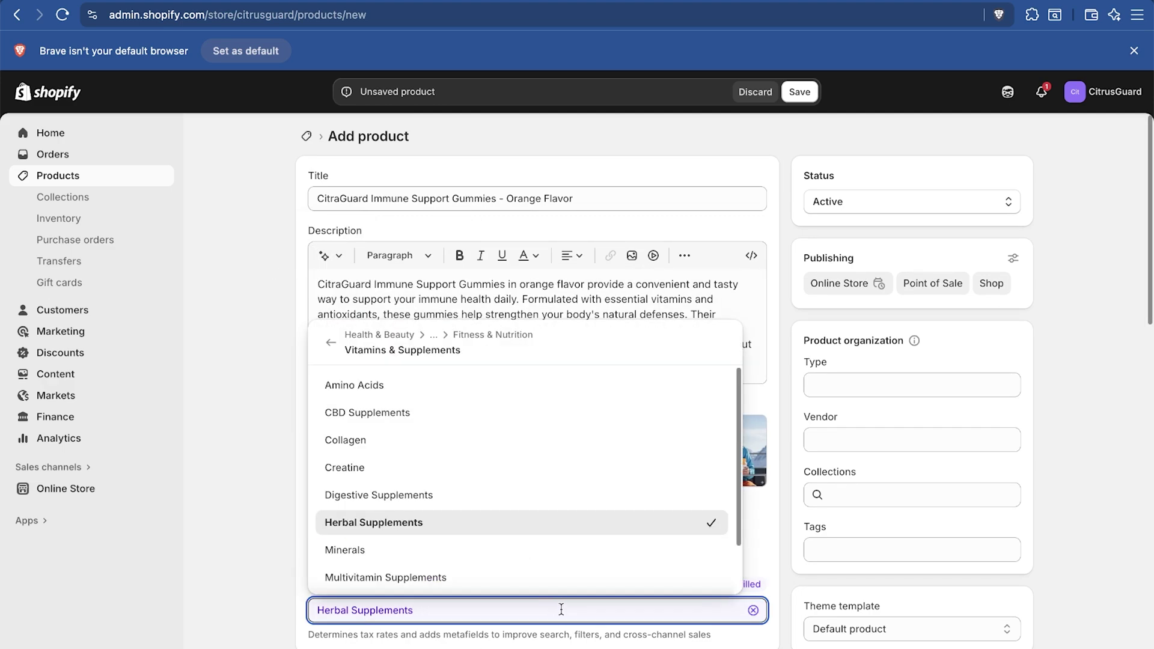
{"action": "left_click", "coordinate": [249, 482]}
Add a compare-at price and leave inventory tracking switched on
{"action": "scroll", "coordinate": [515, 244], "scroll_direction": "down", "scroll_amount": 8}
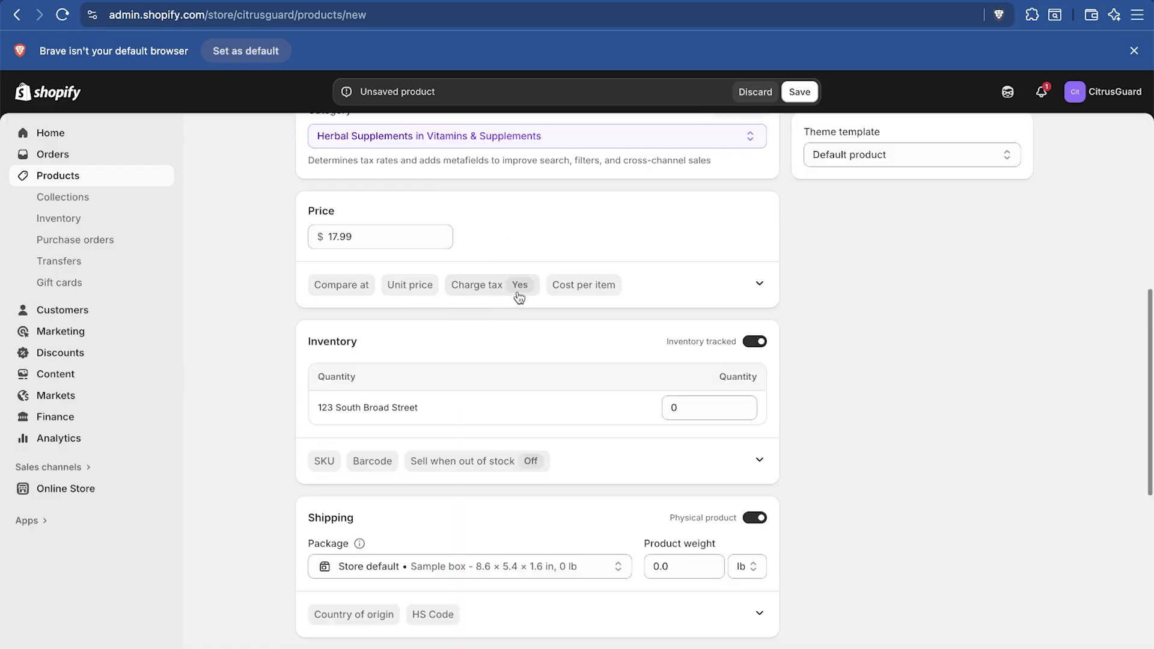
{"action": "left_click", "coordinate": [332, 285]}
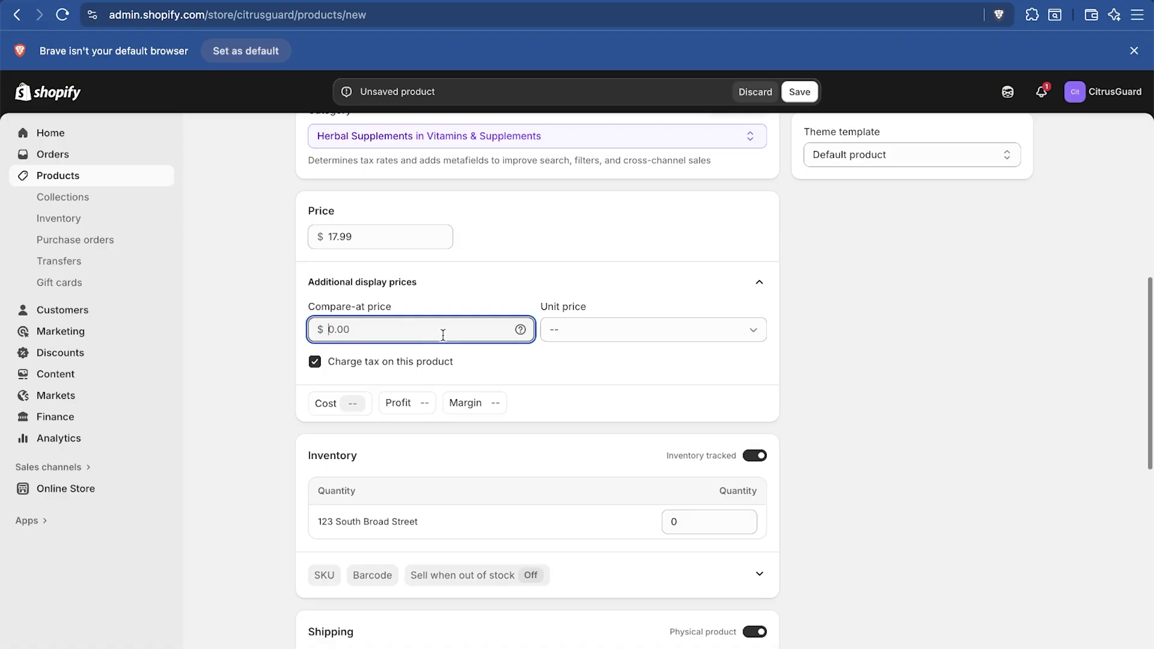
{"action": "type", "text": "100"}
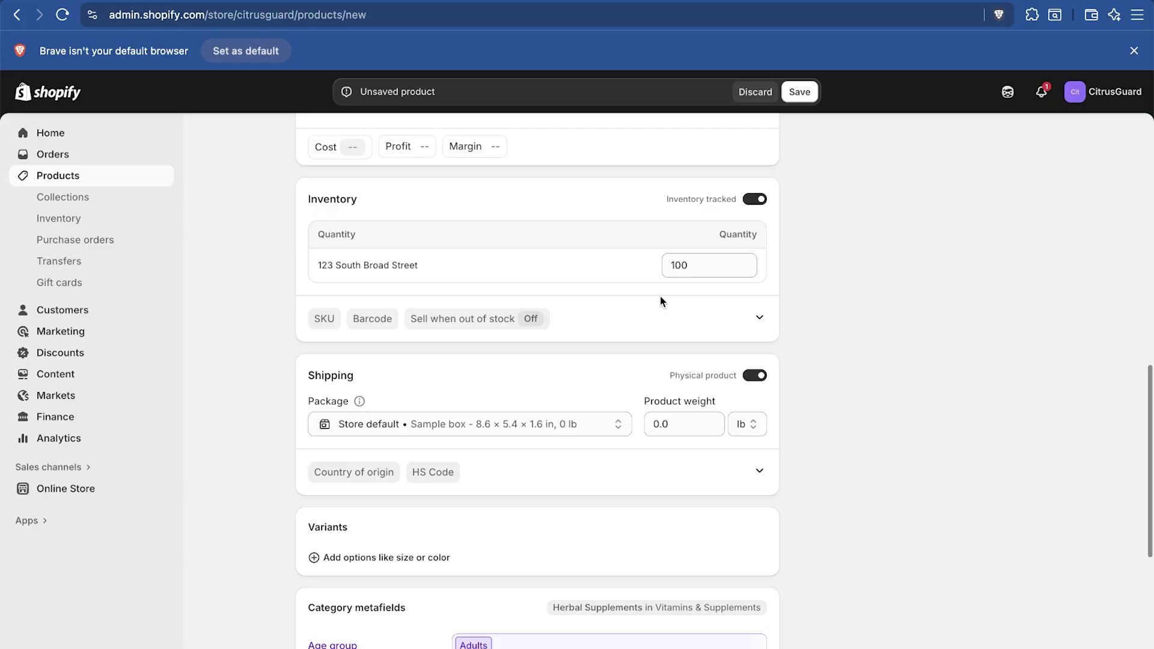
{"action": "left_click", "coordinate": [753, 200]}
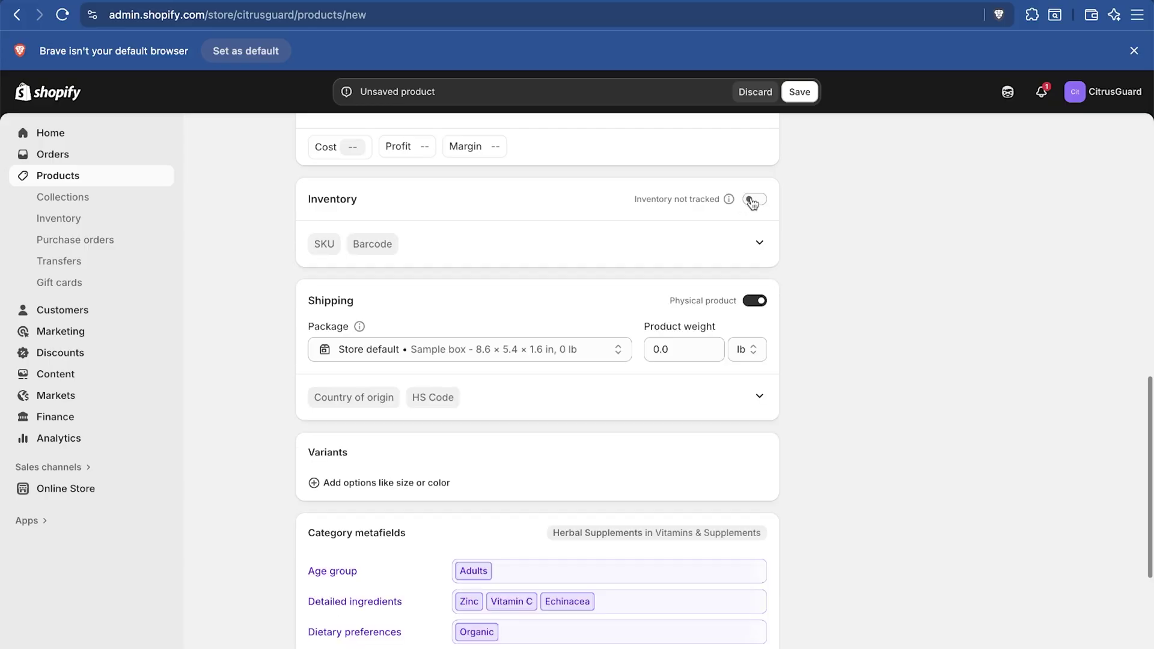
{"action": "left_click", "coordinate": [755, 201]}
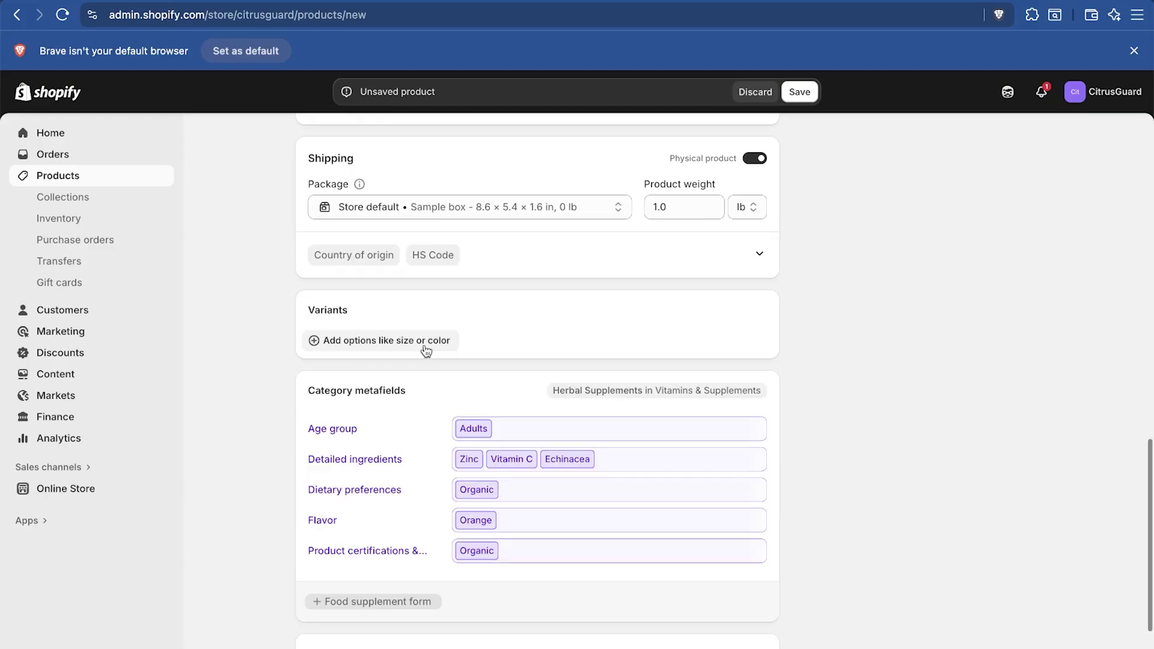
Add a Flavor variant option with a Strawberry value alongside Orange
{"action": "left_click", "coordinate": [426, 349]}
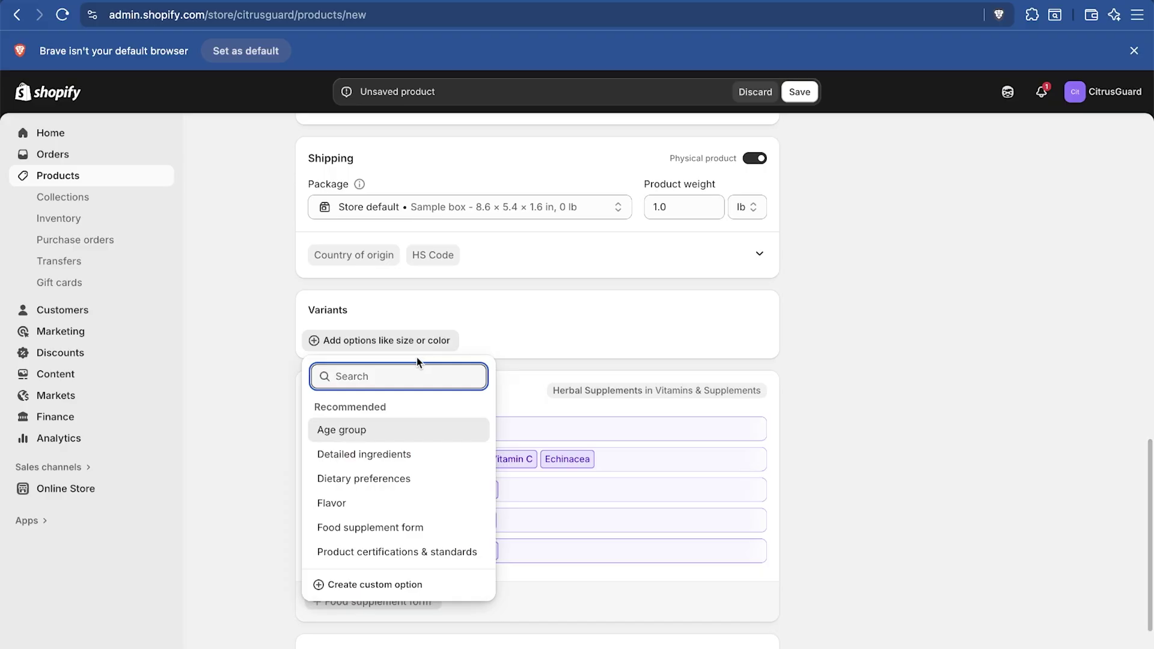
{"action": "type", "text": "fla"}
{"action": "left_click", "coordinate": [343, 428]}
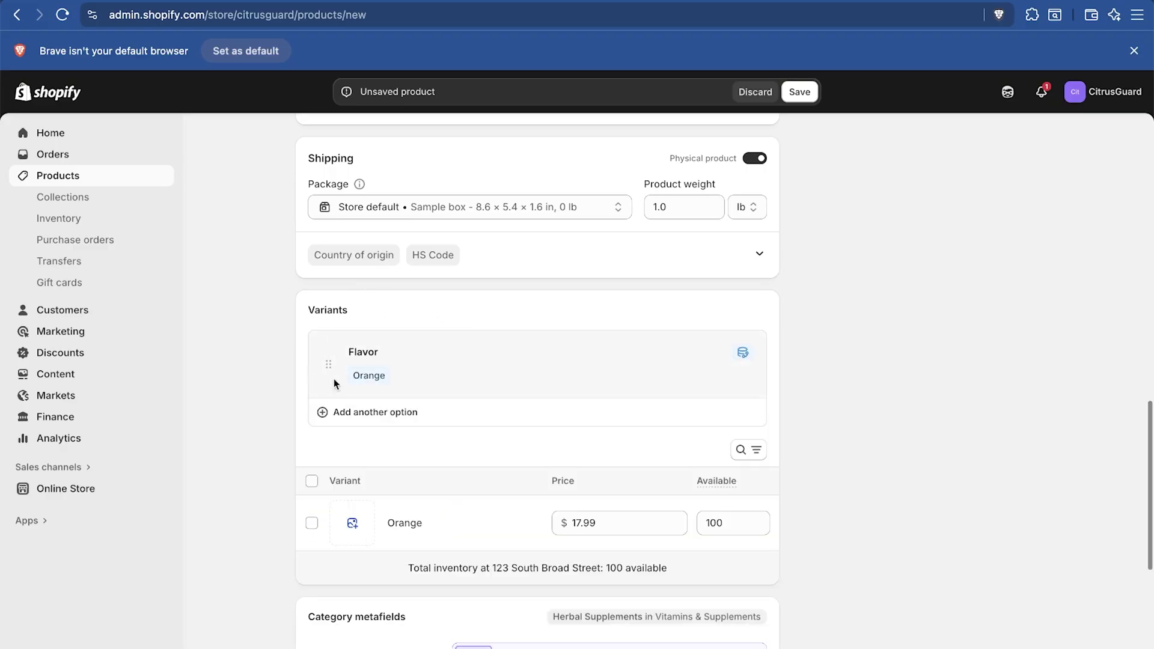
{"action": "left_click", "coordinate": [417, 363]}
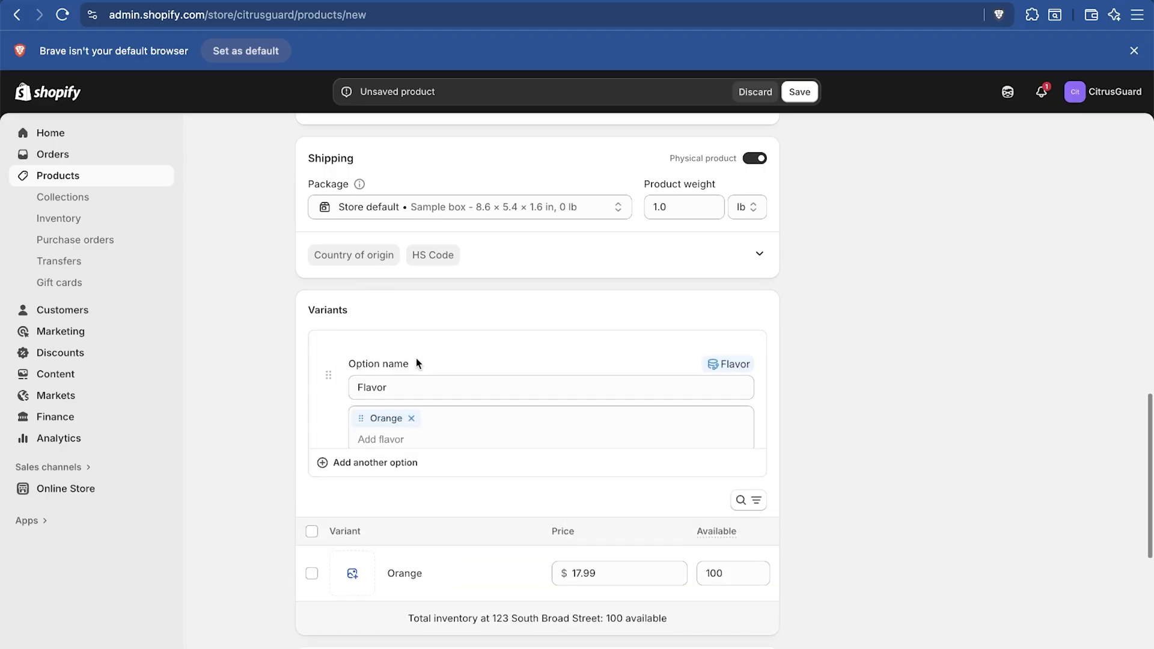
{"action": "left_click", "coordinate": [427, 421]}
{"action": "type", "text": "strawberry"}
{"action": "key", "text": "Return"}
{"action": "left_click", "coordinate": [564, 380]}
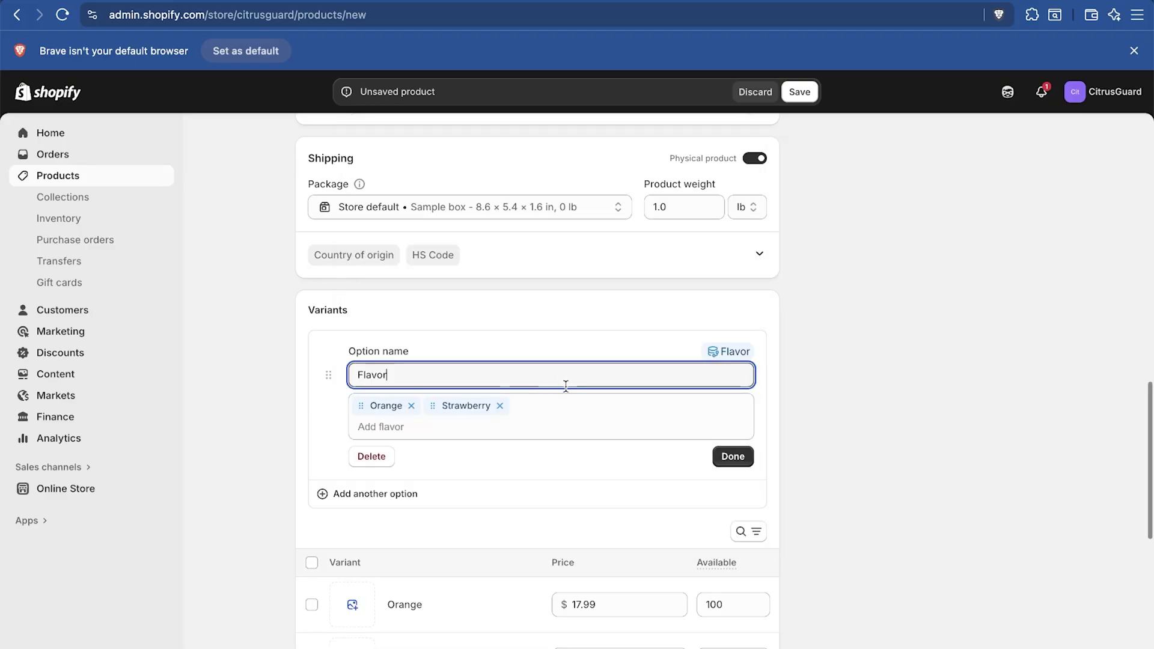
{"action": "left_click", "coordinate": [730, 457]}
{"action": "scroll", "coordinate": [515, 451], "scroll_direction": "down", "scroll_amount": 2}
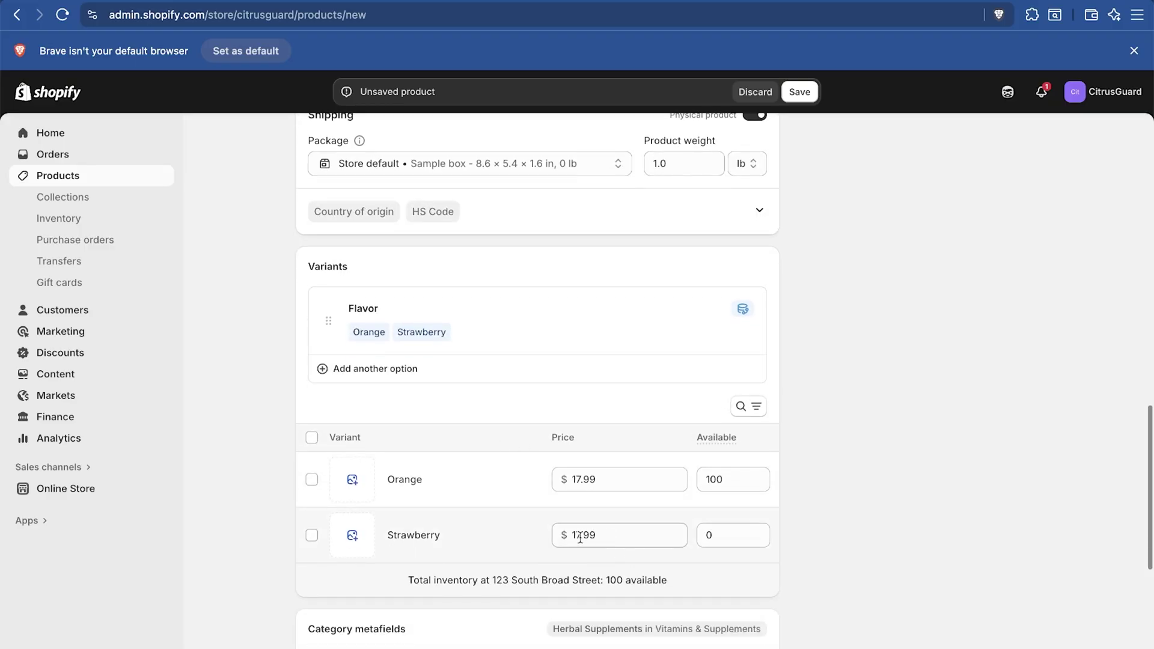
Set the Strawberry variant's price to 18.99 and its stock to 50
{"action": "left_click_drag", "start_coordinate": [580, 539], "coordinate": [577, 538]}
{"action": "type", "text": "8"}
{"action": "double_click", "coordinate": [711, 537]}
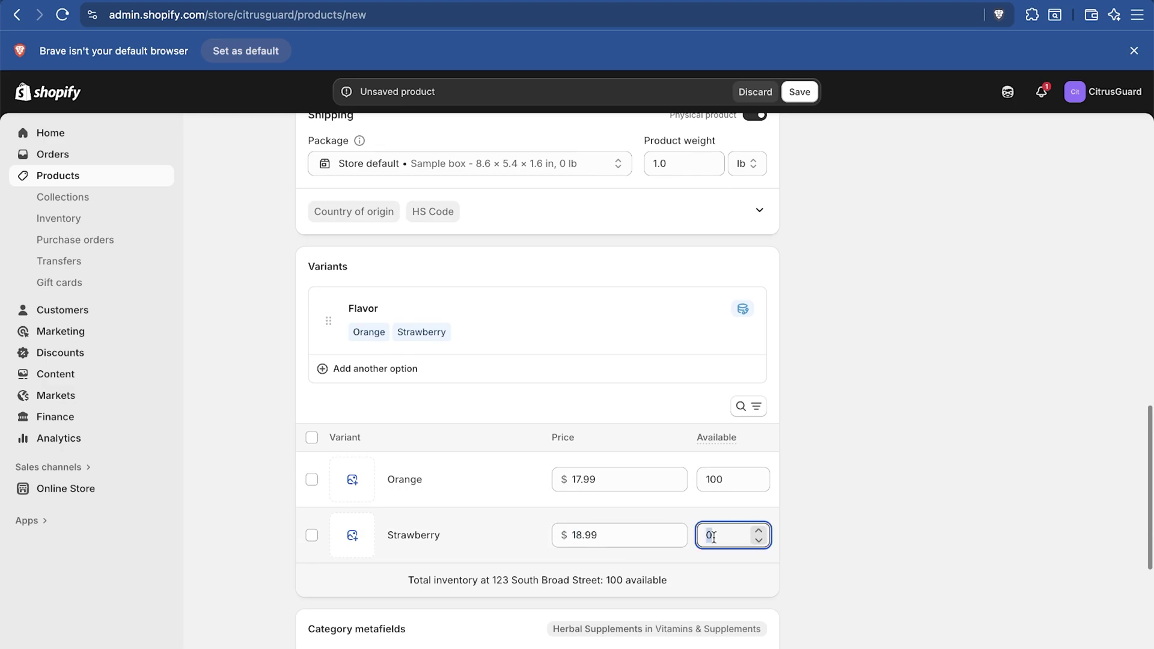
{"action": "type", "text": "50"}
Assign a product image to the Orange variant
{"action": "scroll", "coordinate": [365, 457], "scroll_direction": "down", "scroll_amount": 1}
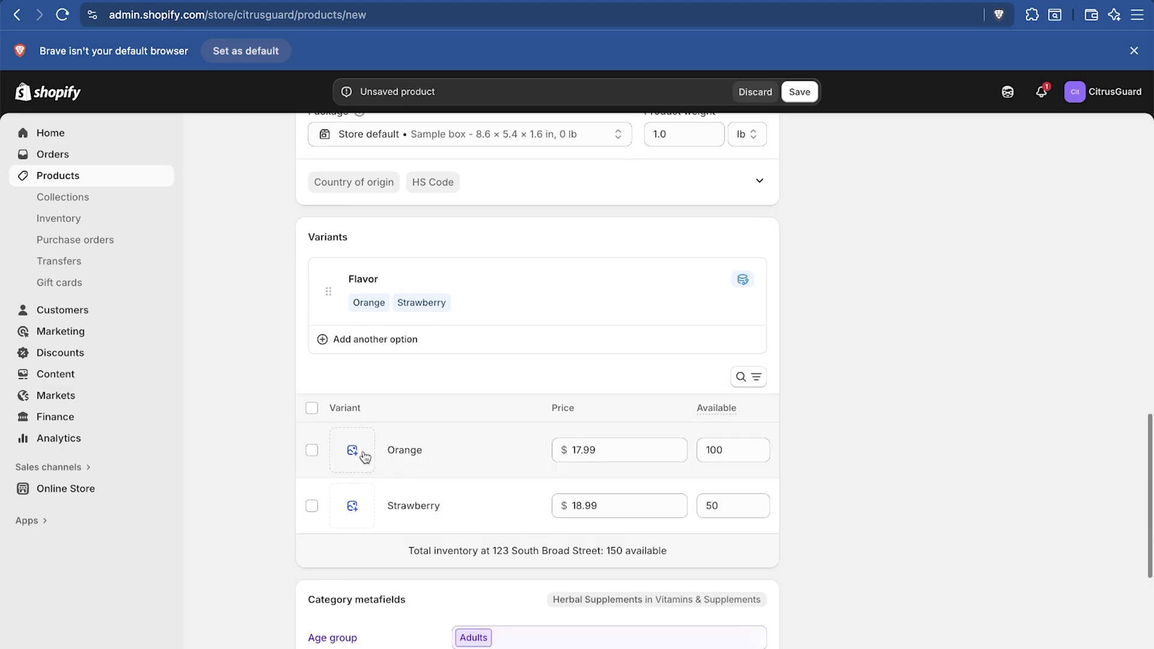
{"action": "left_click", "coordinate": [352, 451]}
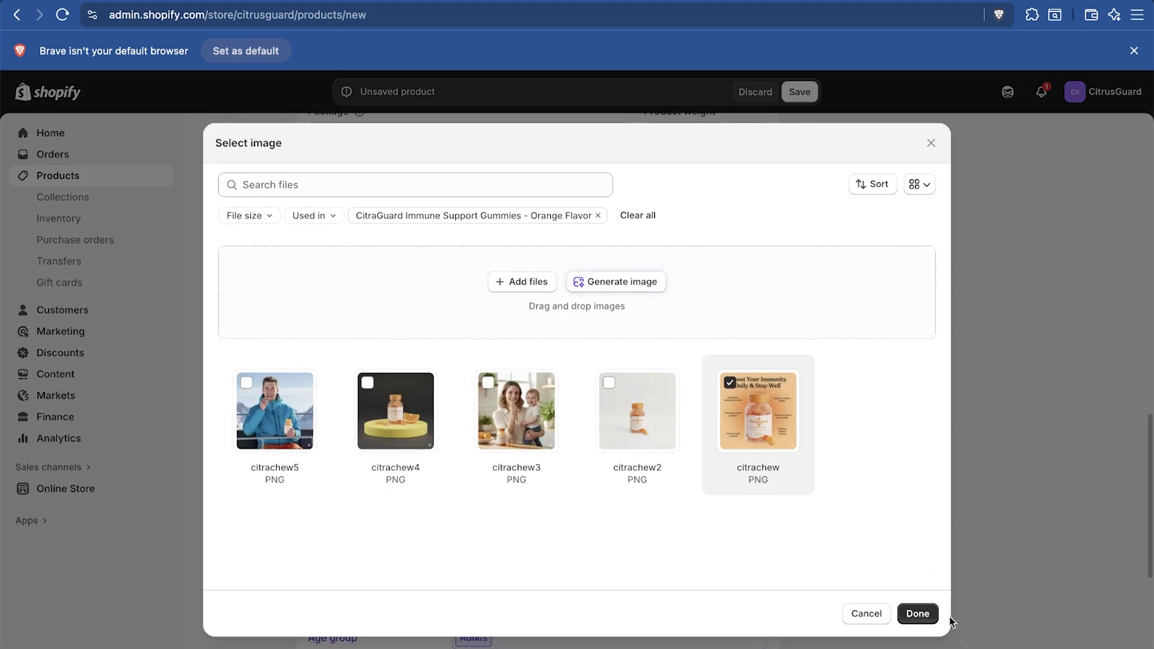
{"action": "left_click", "coordinate": [918, 614]}
{"action": "scroll", "coordinate": [800, 557], "scroll_direction": "down", "scroll_amount": 5}
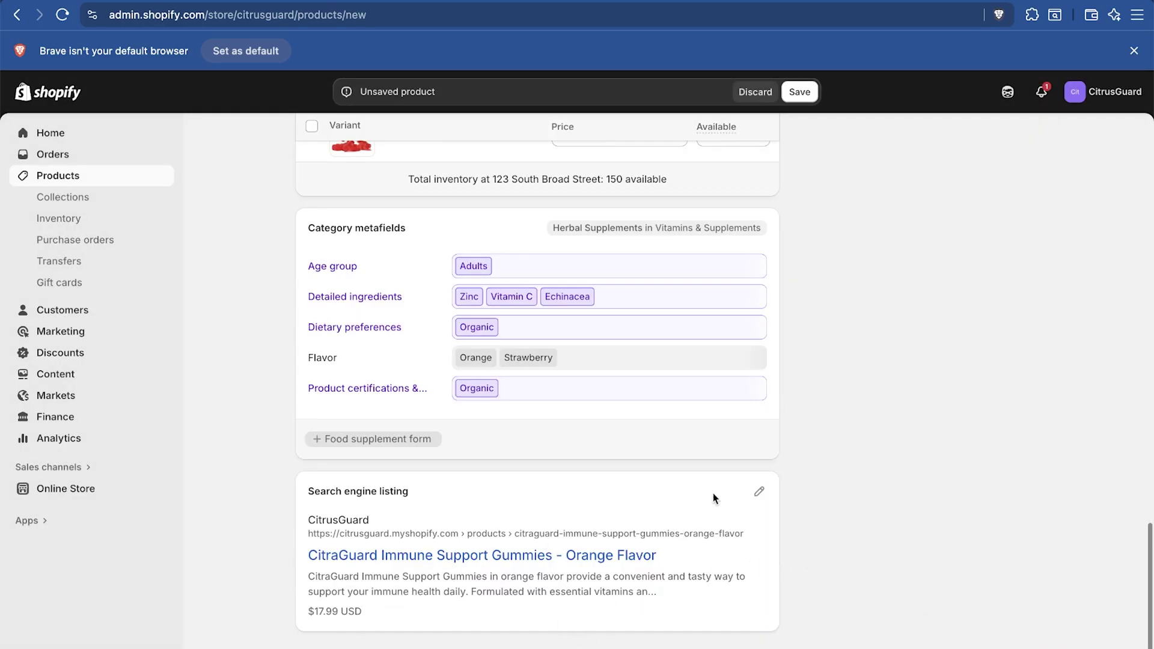
{"action": "left_click", "coordinate": [759, 491]}
{"action": "scroll", "coordinate": [847, 494], "scroll_direction": "down", "scroll_amount": 5}
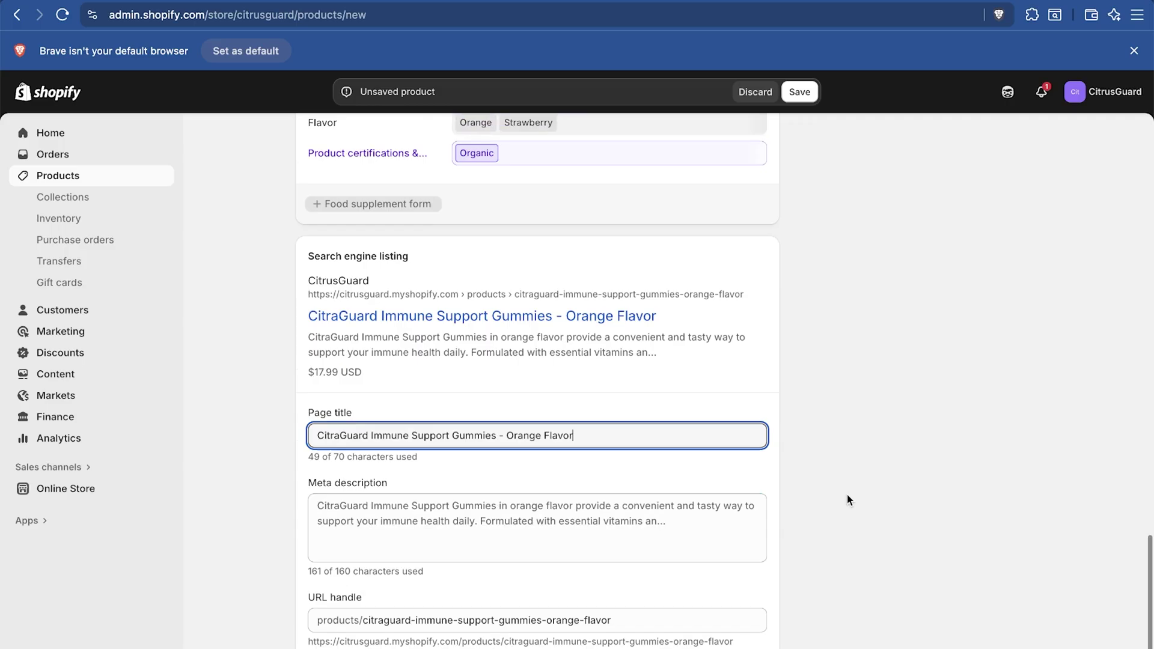
{"action": "left_click_drag", "start_coordinate": [509, 411], "coordinate": [567, 453]}
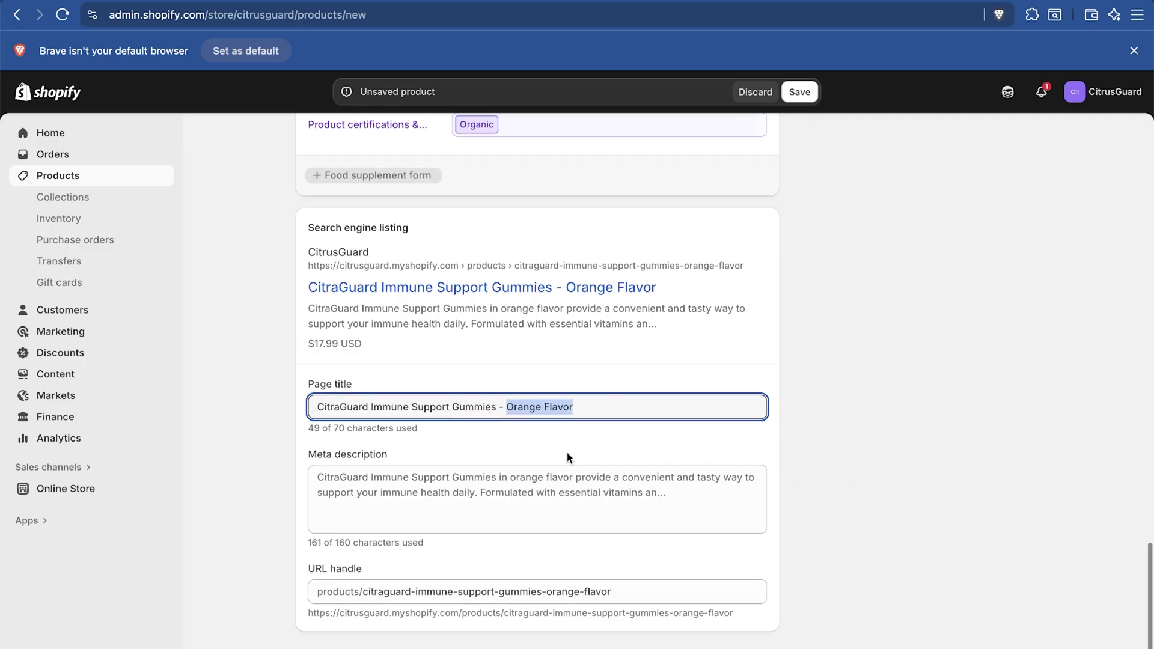
{"action": "left_click", "coordinate": [540, 504]}
{"action": "scroll", "coordinate": [619, 514], "scroll_direction": "down", "scroll_amount": 1}
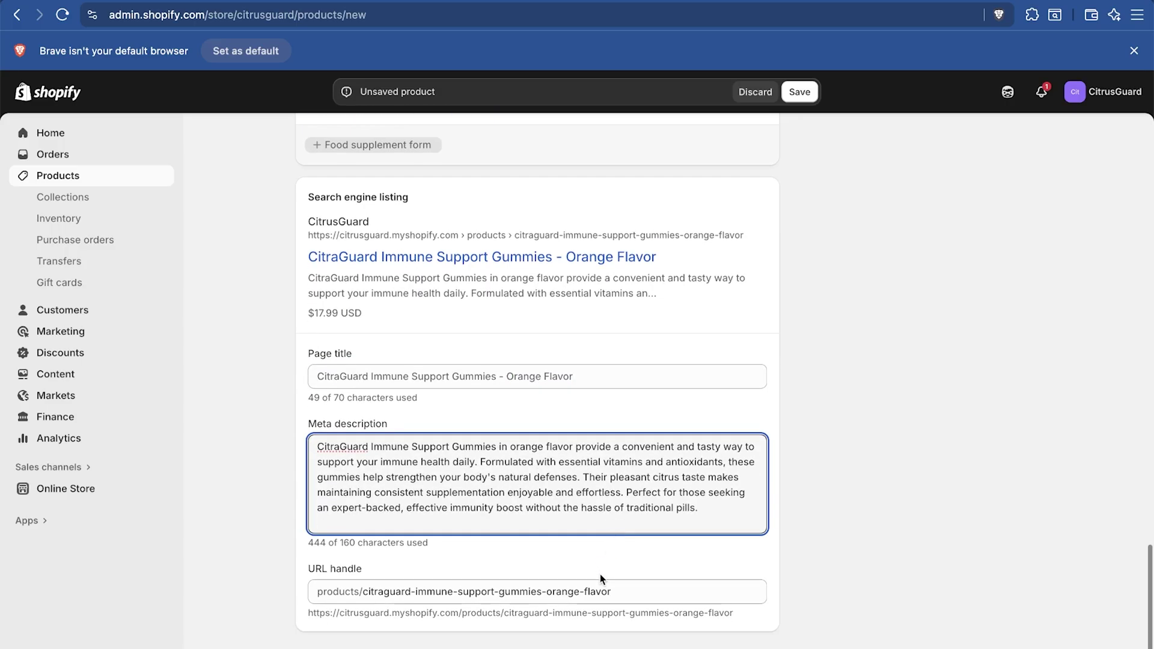
{"action": "left_click", "coordinate": [628, 595]}
{"action": "left_click", "coordinate": [673, 428]}
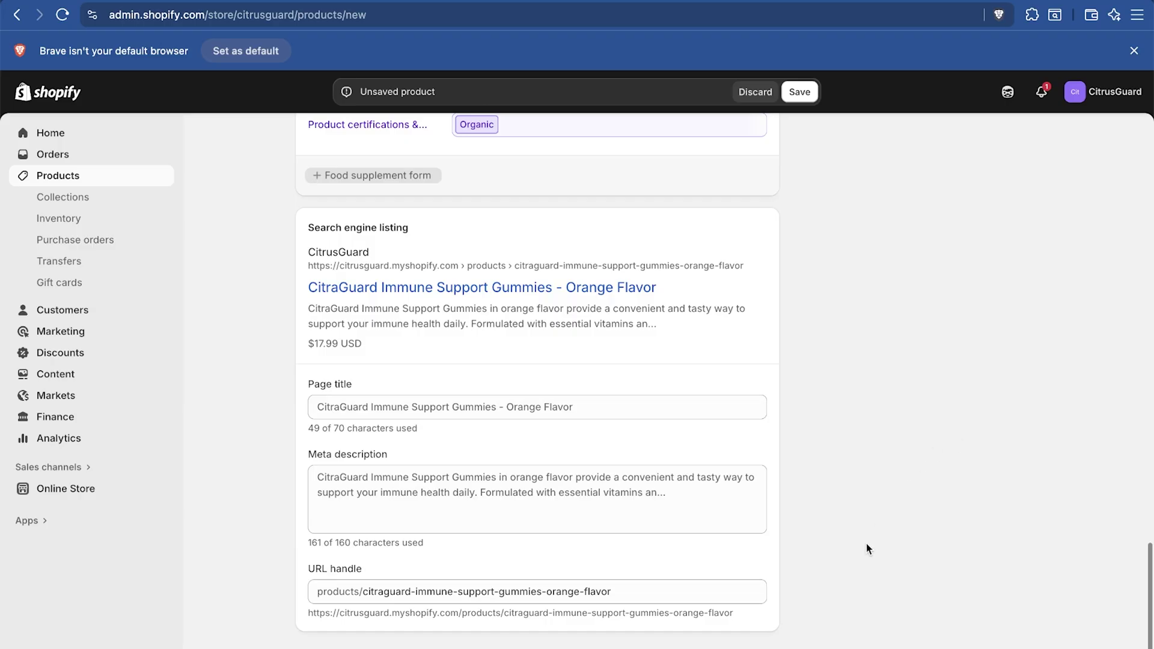
{"action": "scroll", "coordinate": [863, 550], "scroll_direction": "up", "scroll_amount": 20}
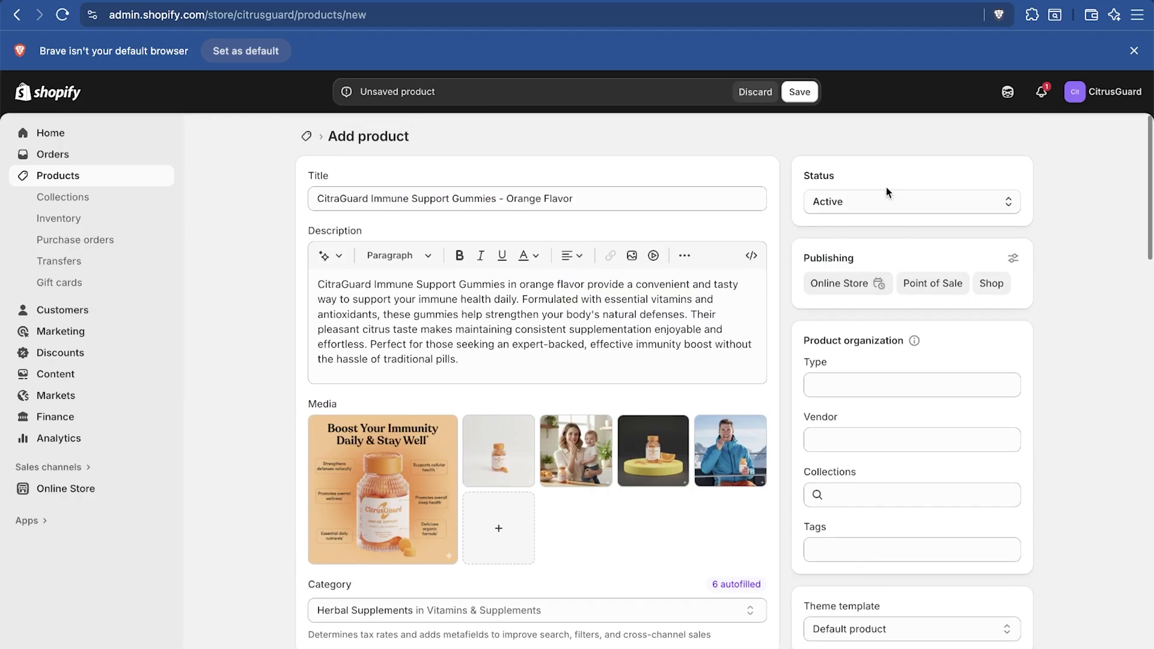
{"action": "left_click", "coordinate": [885, 200]}
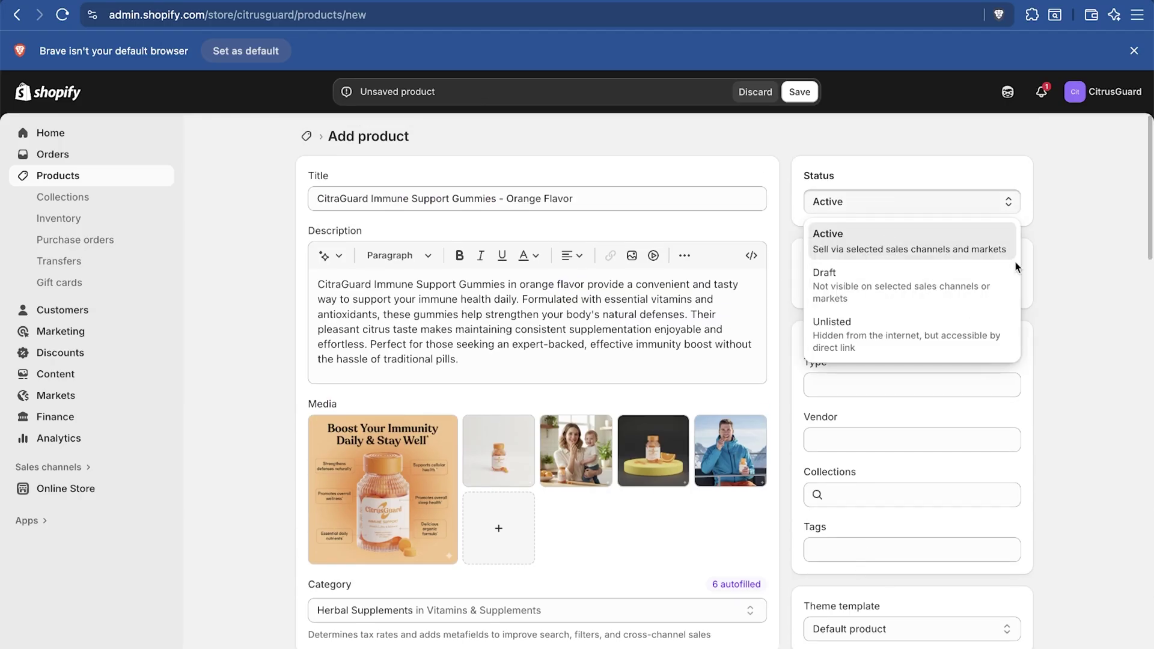
{"action": "left_click", "coordinate": [1072, 259]}
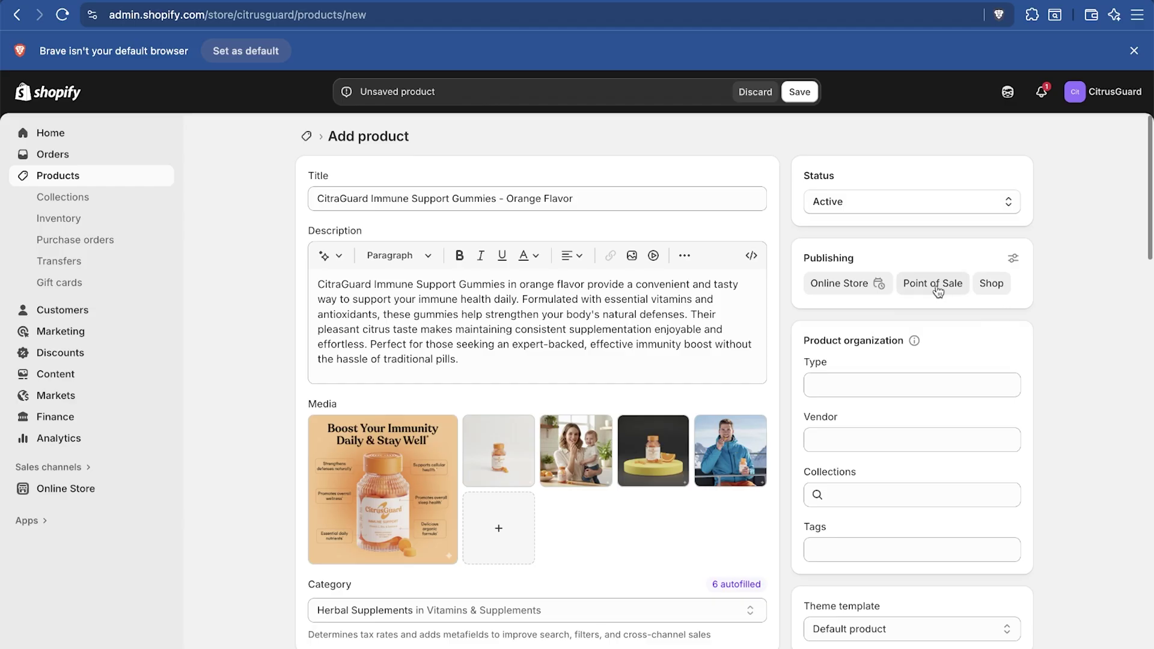
Save the gummies product, return to the products list, then go to Online Store themes
{"action": "left_click", "coordinate": [800, 91]}
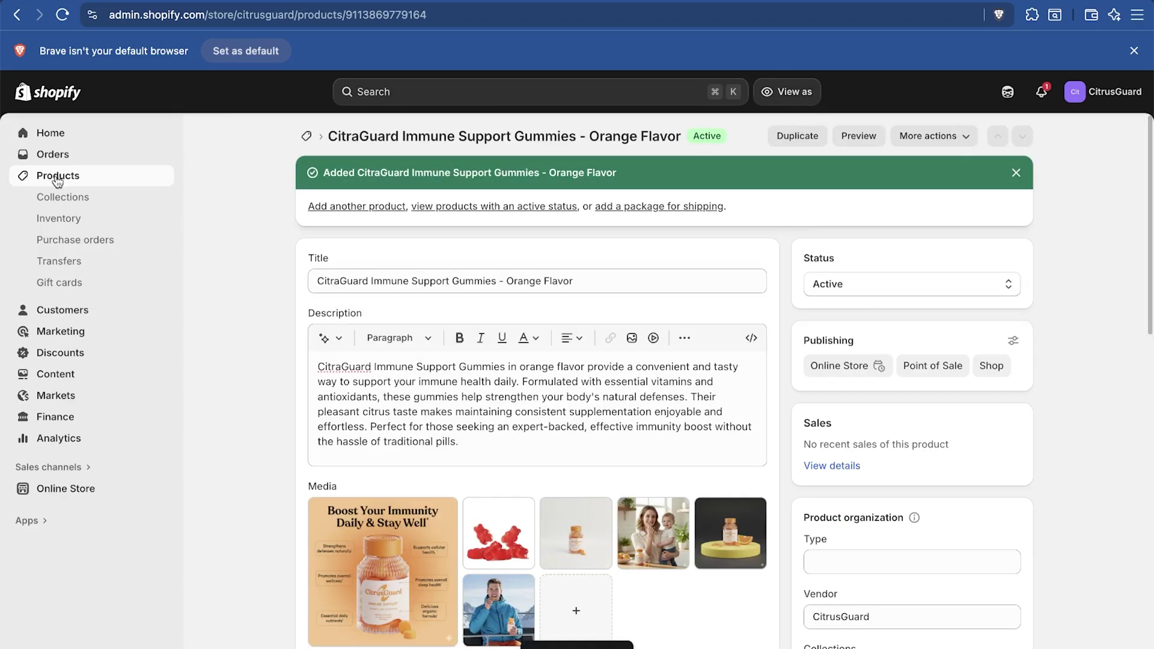
{"action": "left_click", "coordinate": [67, 176]}
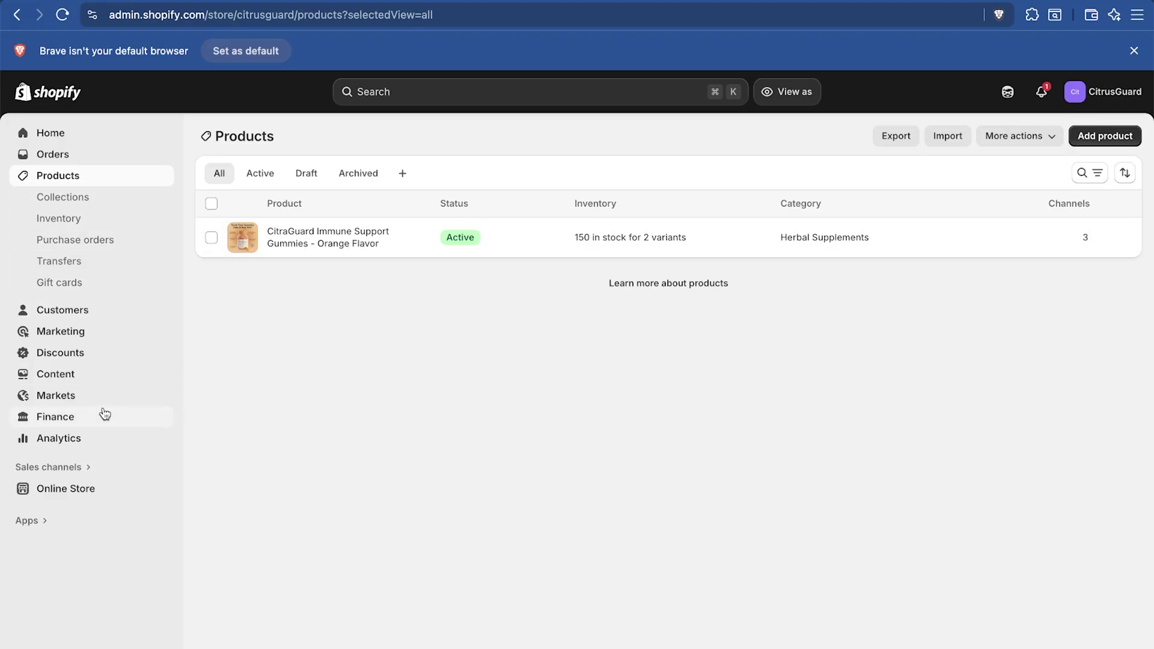
{"action": "left_click", "coordinate": [86, 493]}
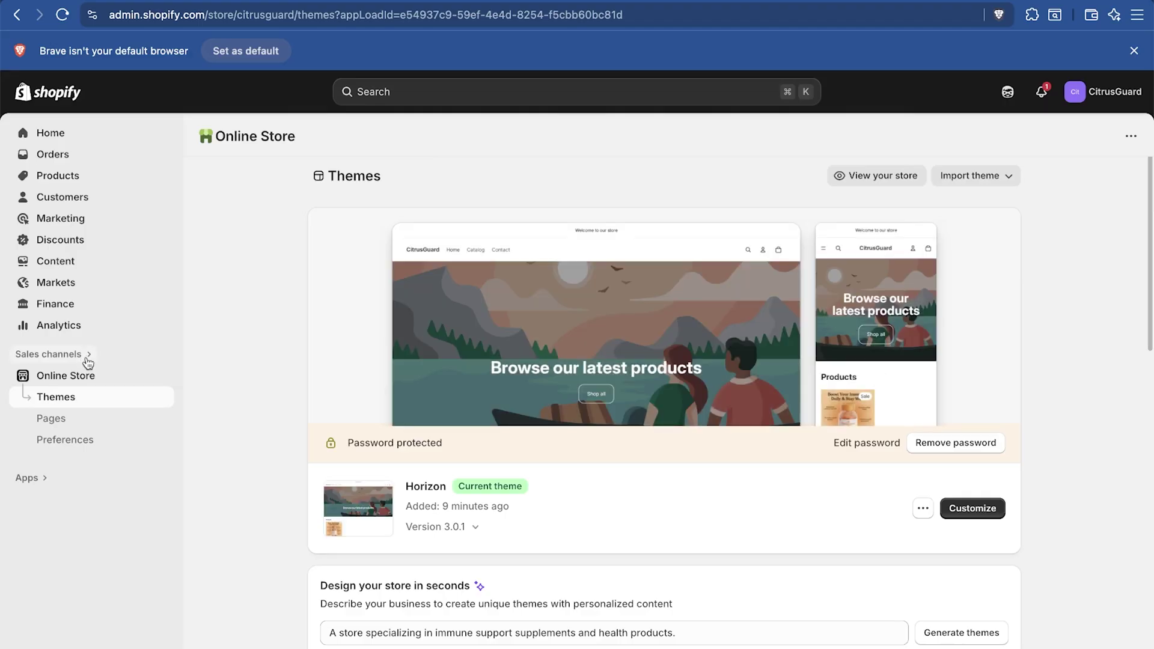
{"action": "left_click", "coordinate": [84, 354]}
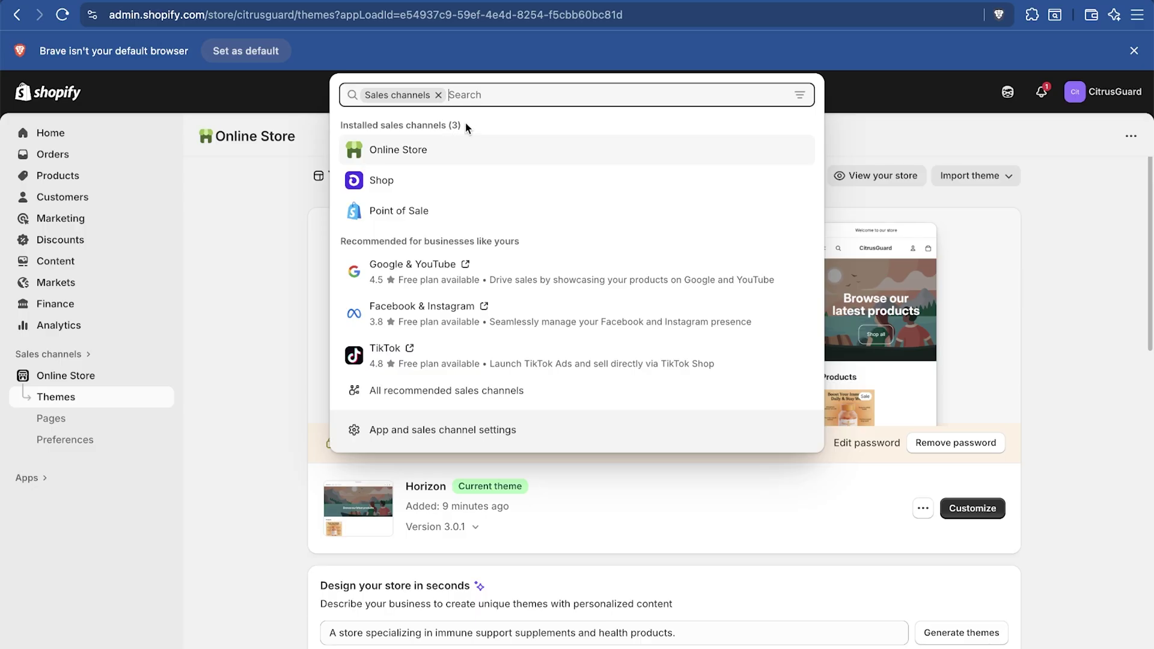
{"action": "left_click", "coordinate": [276, 265]}
{"action": "scroll", "coordinate": [261, 394], "scroll_direction": "down", "scroll_amount": 2}
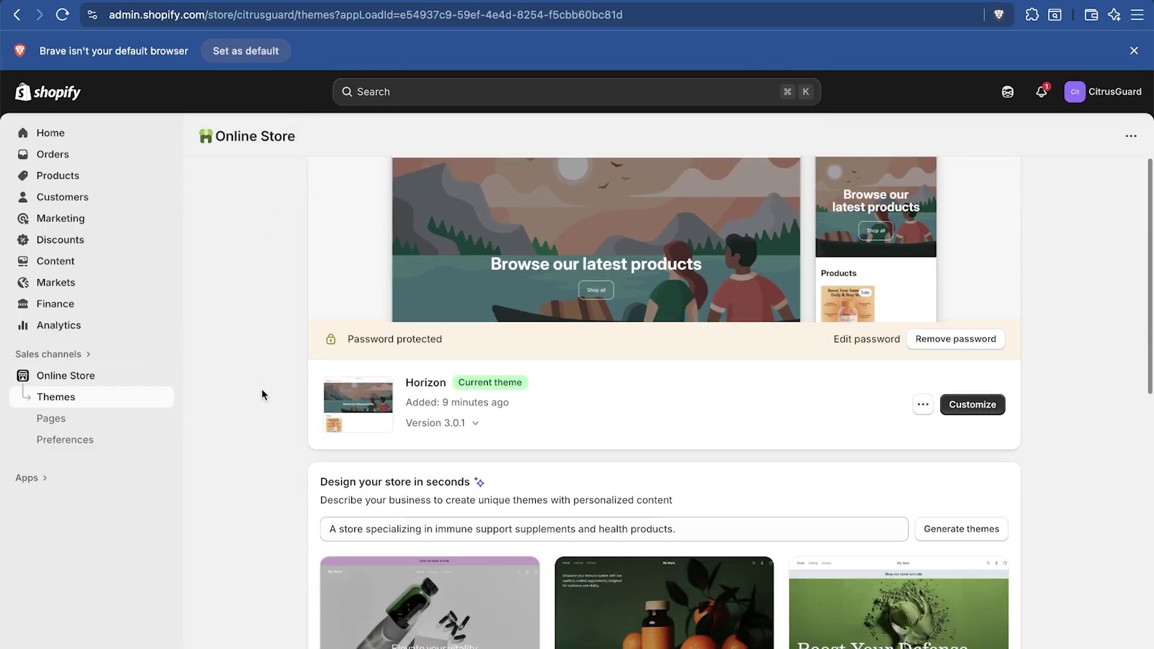
{"action": "scroll", "coordinate": [889, 436], "scroll_direction": "up", "scroll_amount": 2}
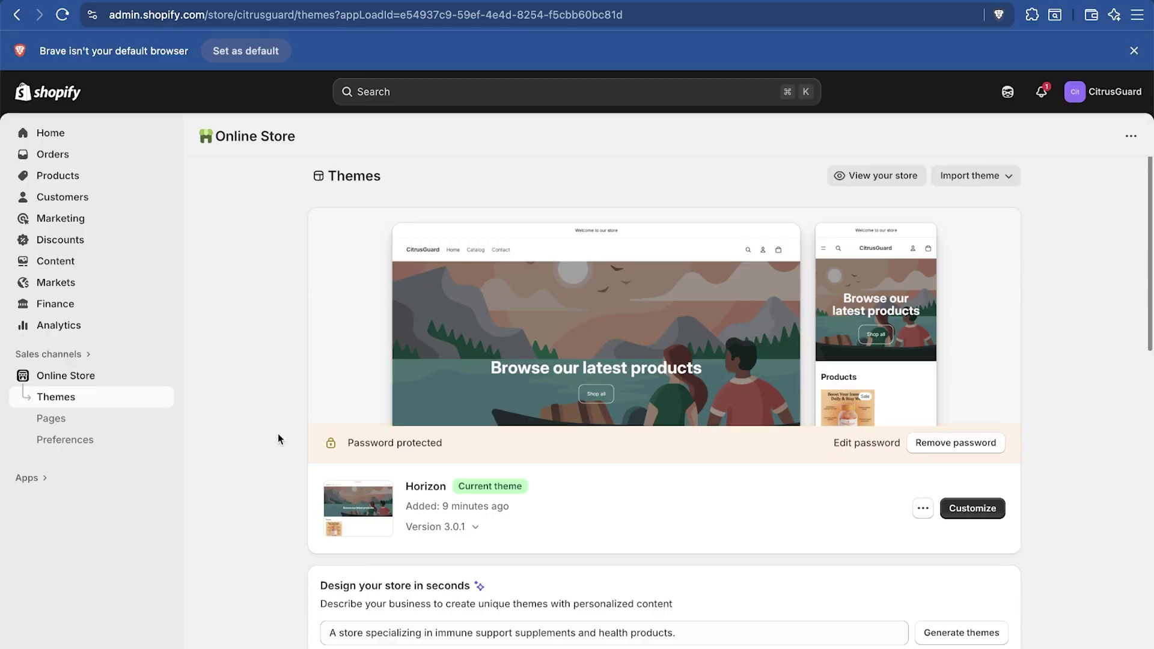
{"action": "scroll", "coordinate": [278, 433], "scroll_direction": "down", "scroll_amount": 5}
{"action": "scroll", "coordinate": [278, 432], "scroll_direction": "down", "scroll_amount": 5}
{"action": "scroll", "coordinate": [385, 457], "scroll_direction": "up", "scroll_amount": 5}
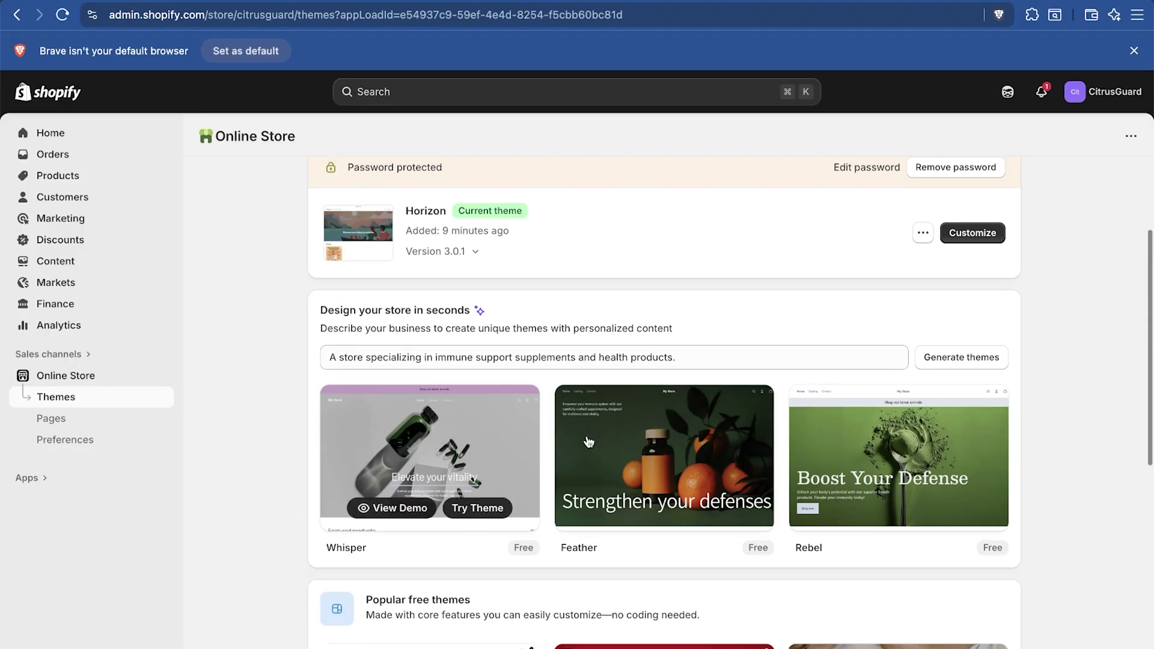
{"action": "mouse_move", "coordinate": [656, 455]}
{"action": "scroll", "coordinate": [283, 396], "scroll_direction": "down", "scroll_amount": 7}
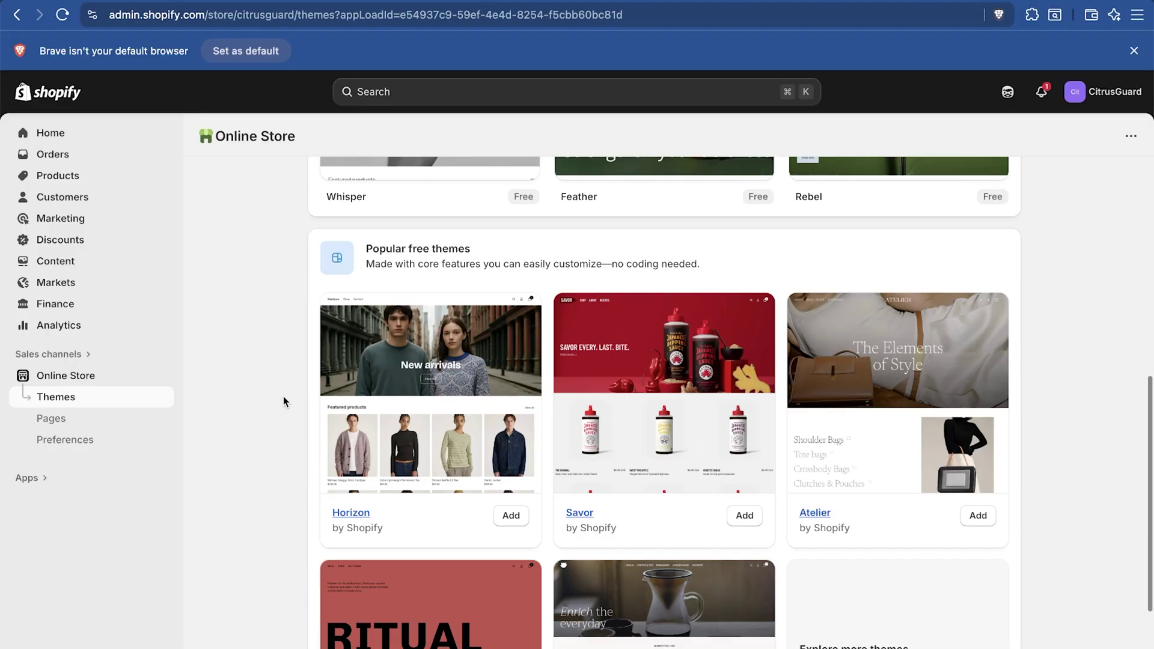
{"action": "scroll", "coordinate": [548, 469], "scroll_direction": "down", "scroll_amount": 4}
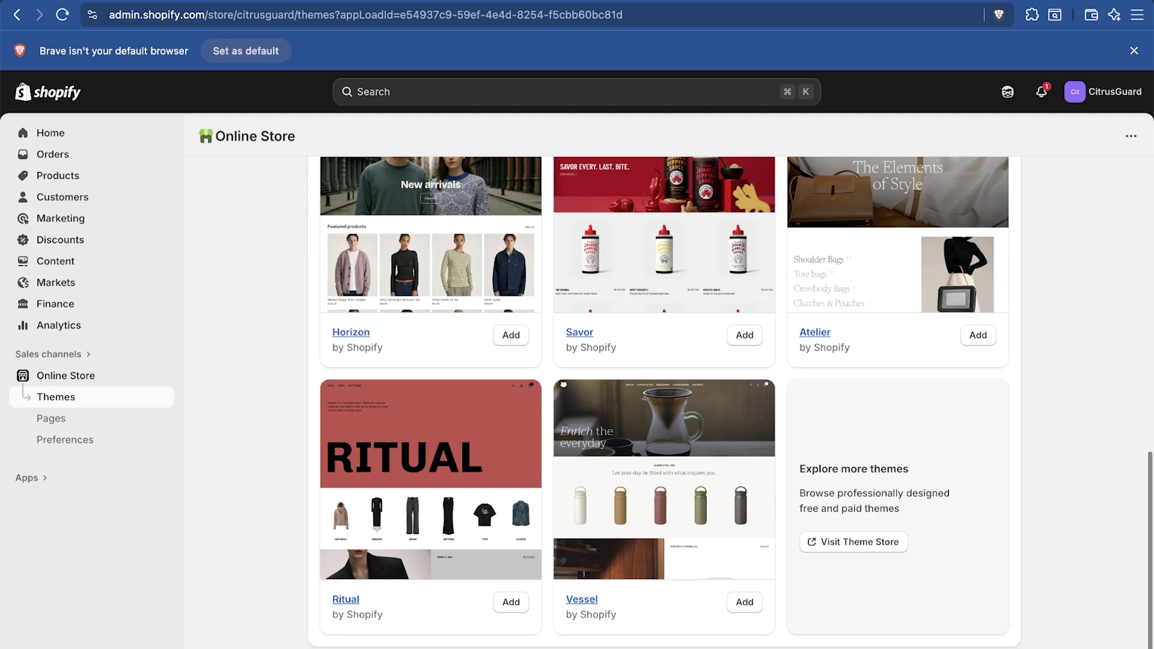
Filter the Theme Store to free themes, preview Origin's demo, and try the theme
{"action": "left_click", "coordinate": [856, 548]}
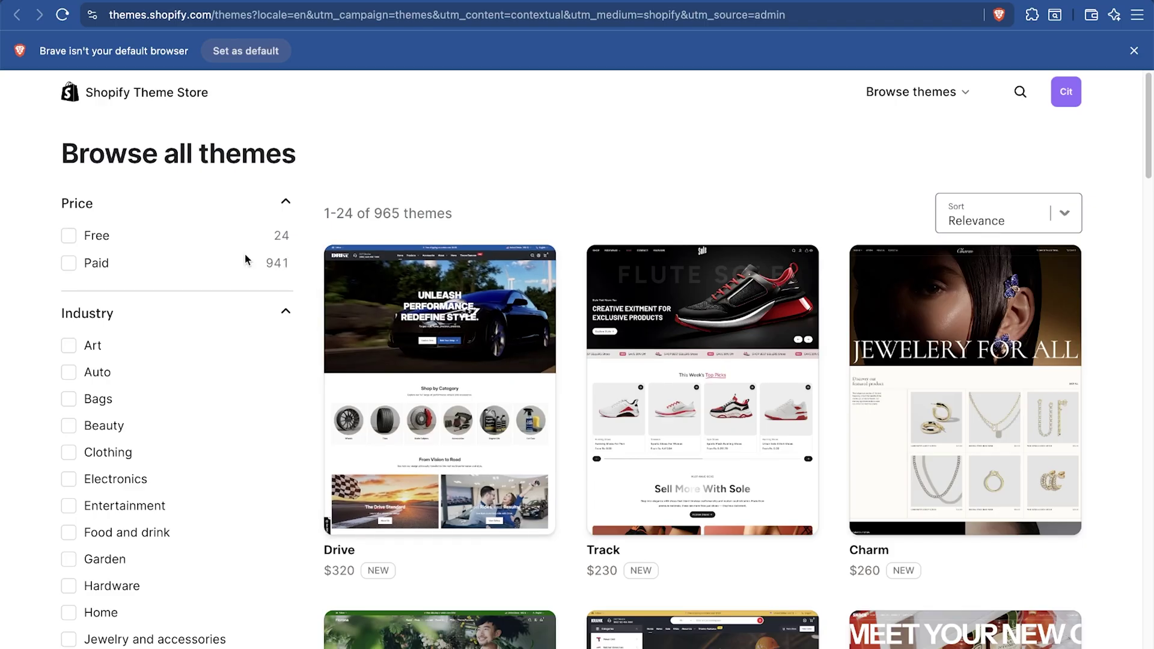
{"action": "left_click", "coordinate": [69, 236]}
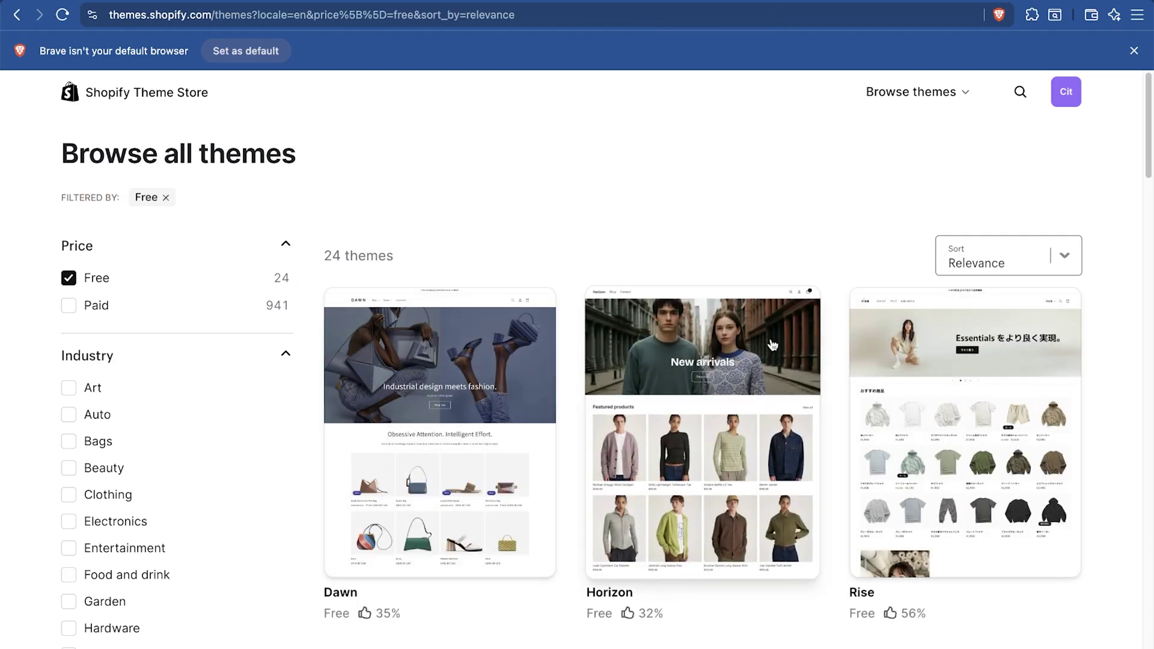
{"action": "scroll", "coordinate": [771, 337], "scroll_direction": "down", "scroll_amount": 10}
{"action": "scroll", "coordinate": [863, 428], "scroll_direction": "down", "scroll_amount": 10}
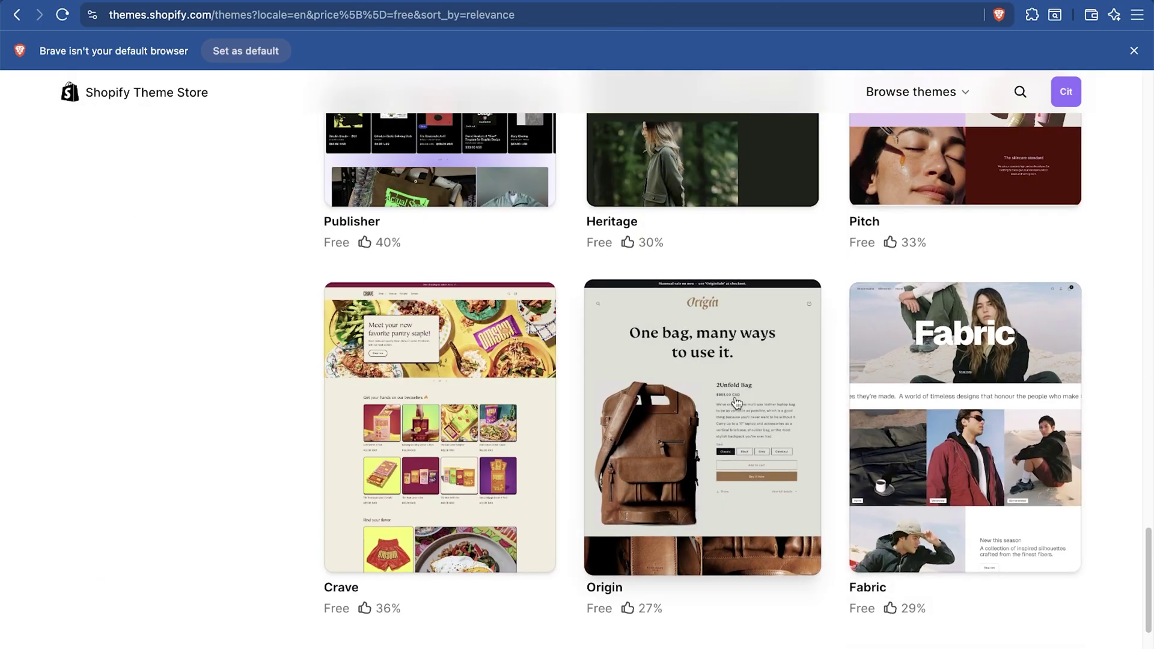
{"action": "left_click", "coordinate": [711, 472]}
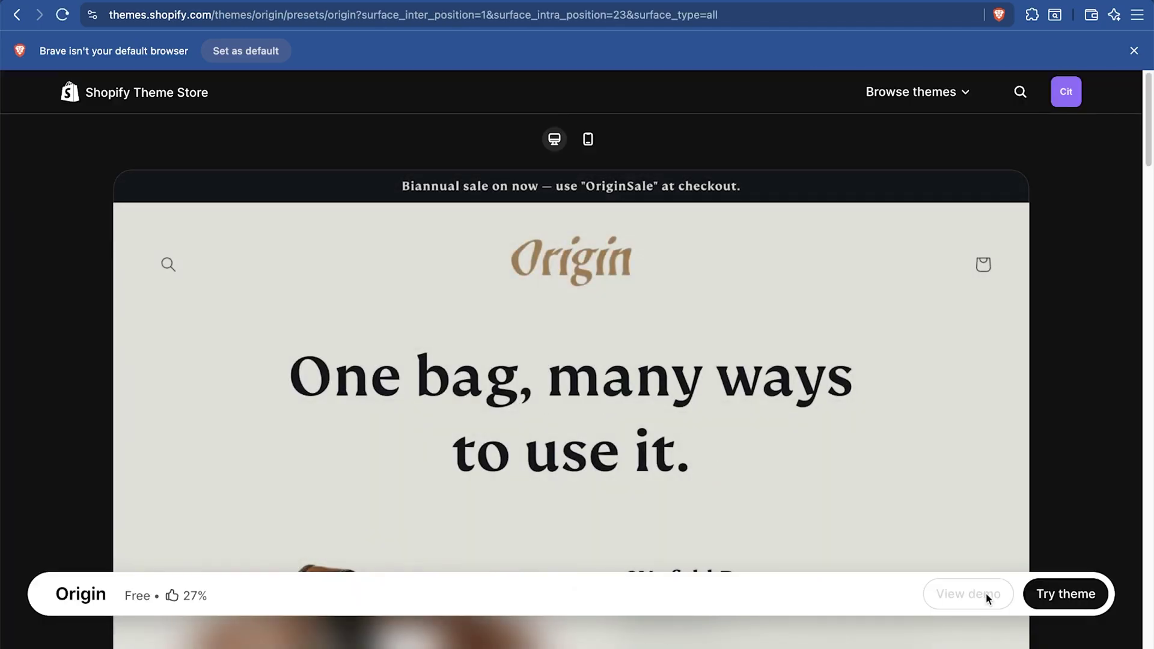
{"action": "left_click", "coordinate": [987, 595]}
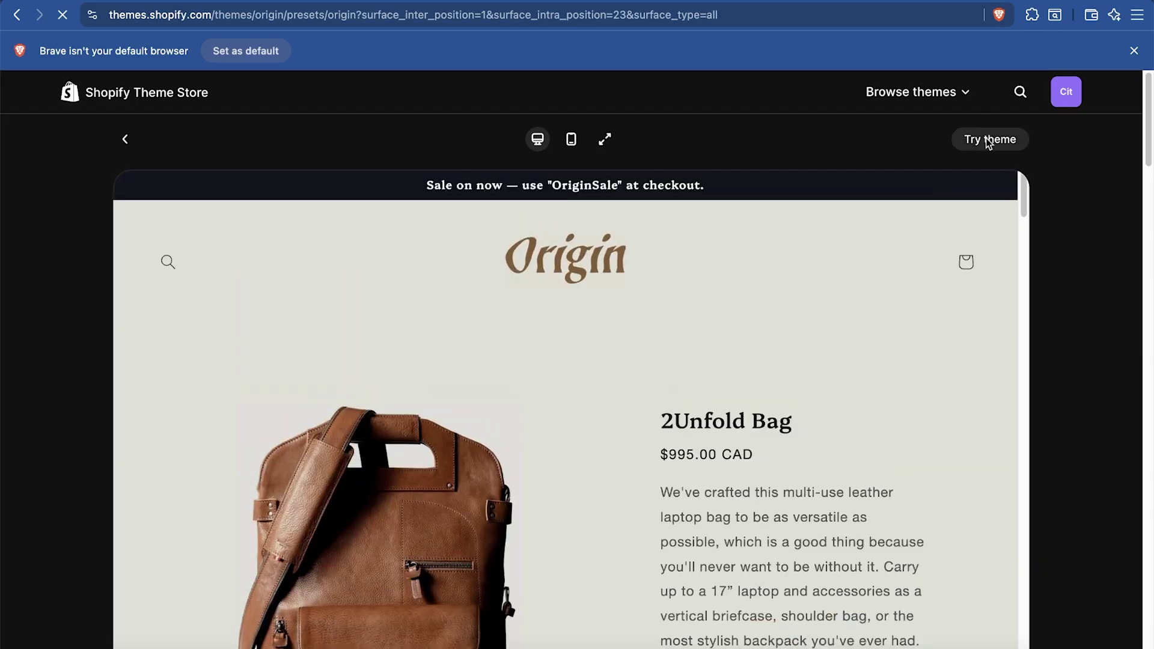
{"action": "left_click", "coordinate": [988, 140]}
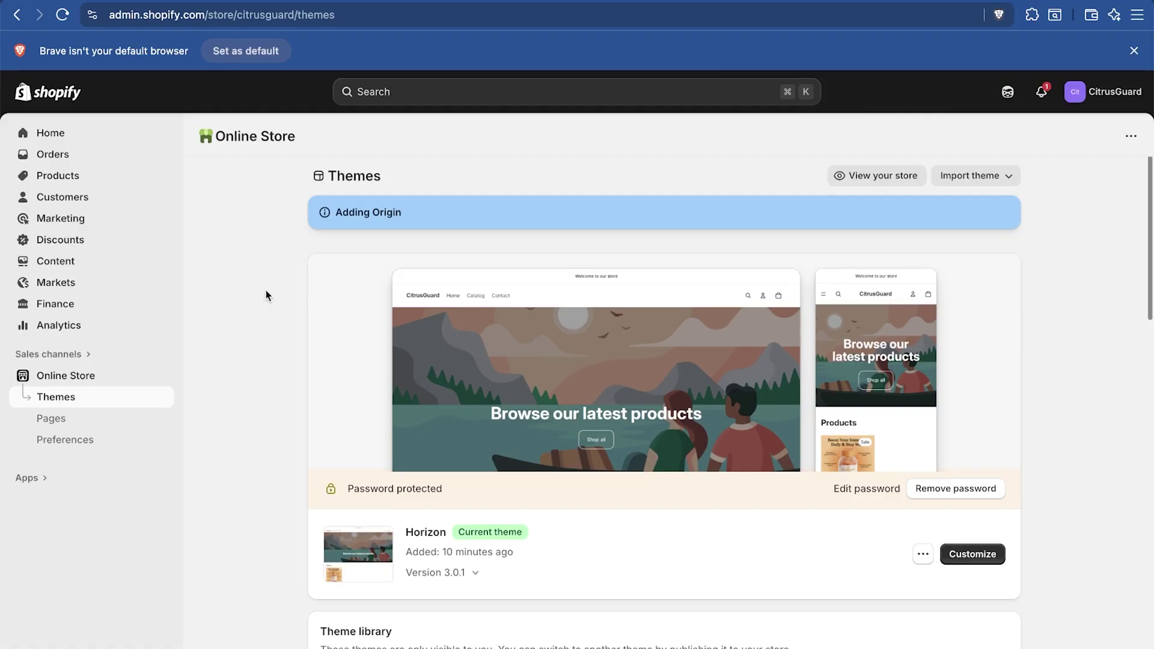
Publish Origin in place of Horizon and remove the storefront password
{"action": "scroll", "coordinate": [264, 337], "scroll_direction": "down", "scroll_amount": 1}
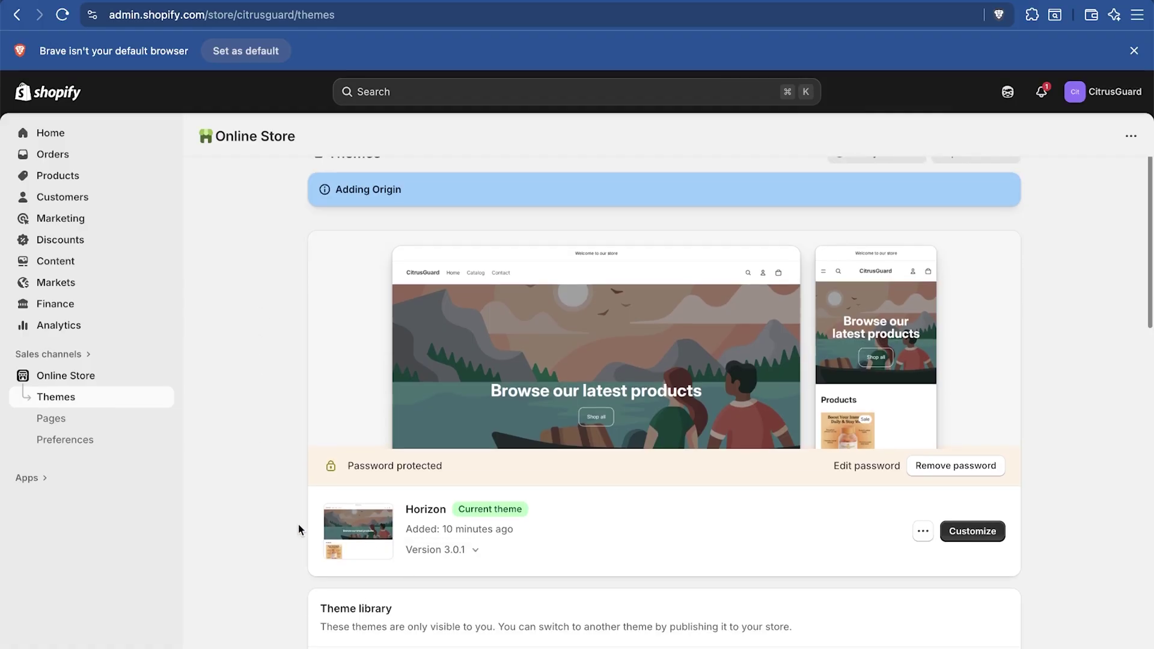
{"action": "scroll", "coordinate": [265, 520], "scroll_direction": "down", "scroll_amount": 5}
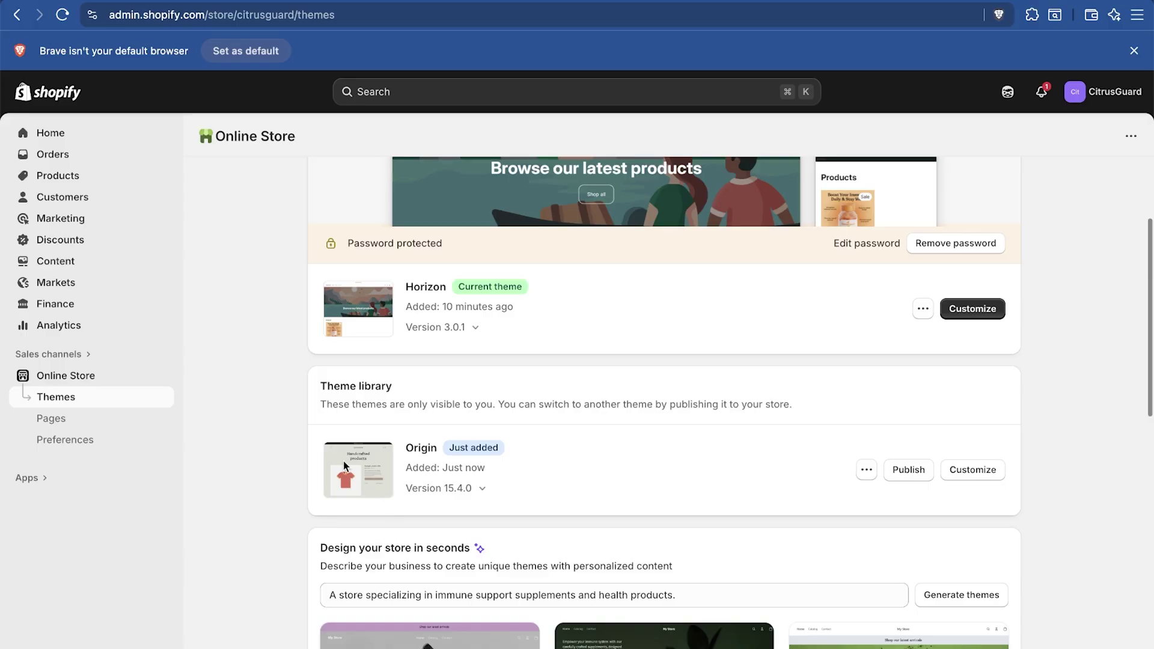
{"action": "left_click", "coordinate": [909, 474]}
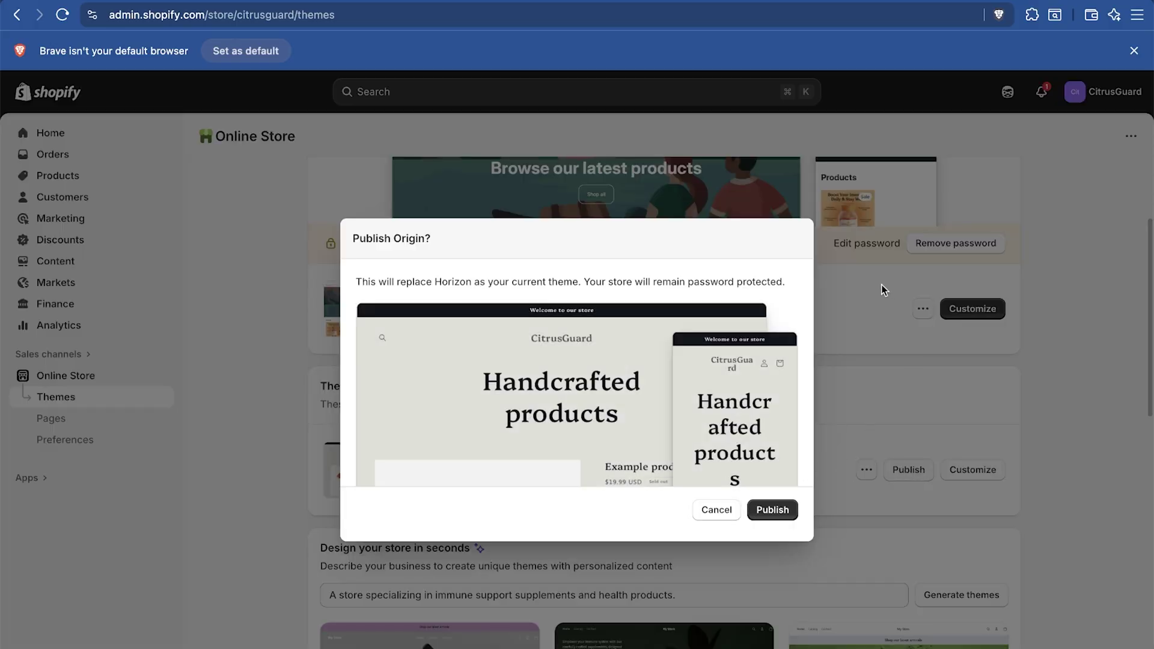
{"action": "left_click", "coordinate": [790, 508]}
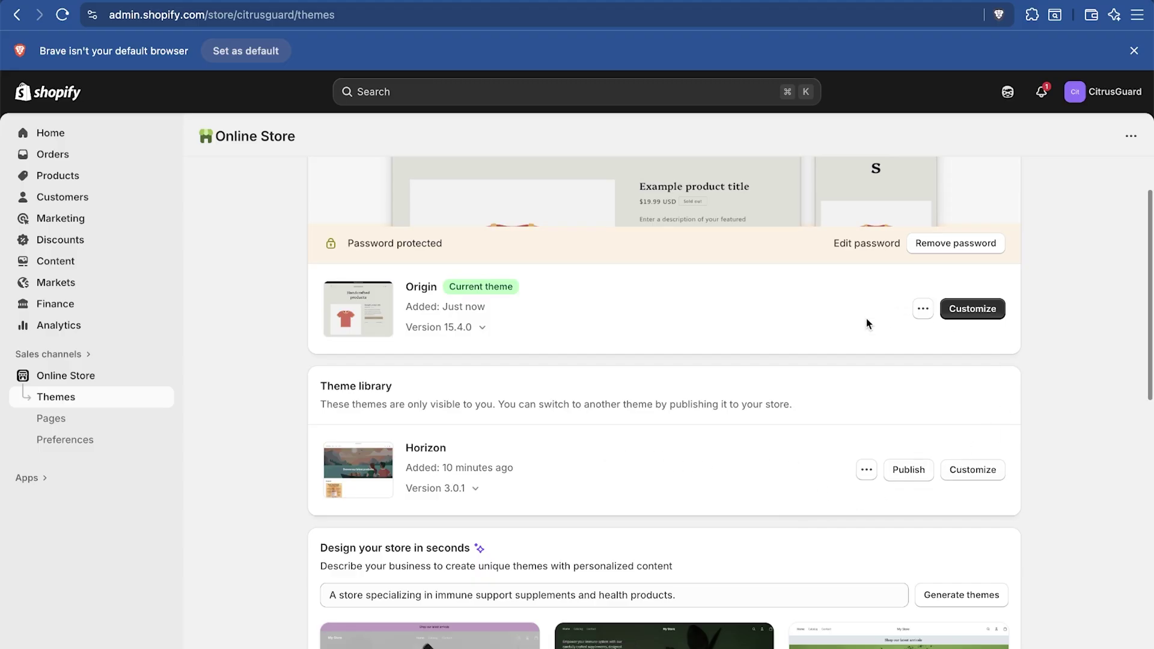
{"action": "scroll", "coordinate": [867, 320], "scroll_direction": "up", "scroll_amount": 3}
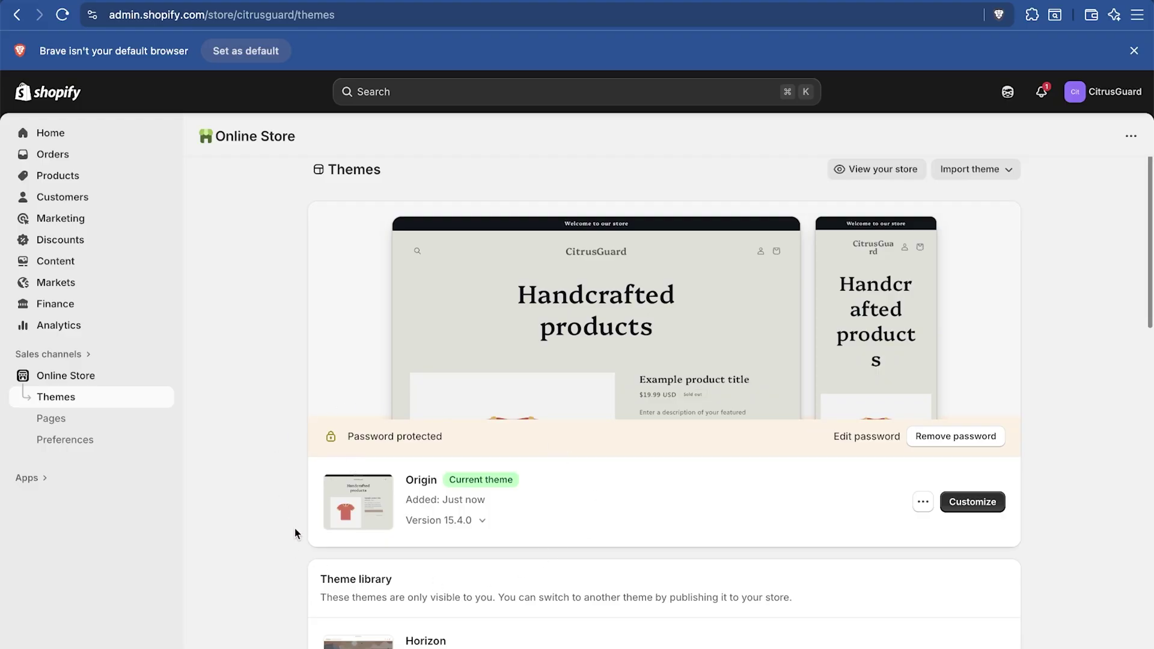
{"action": "left_click", "coordinate": [954, 437]}
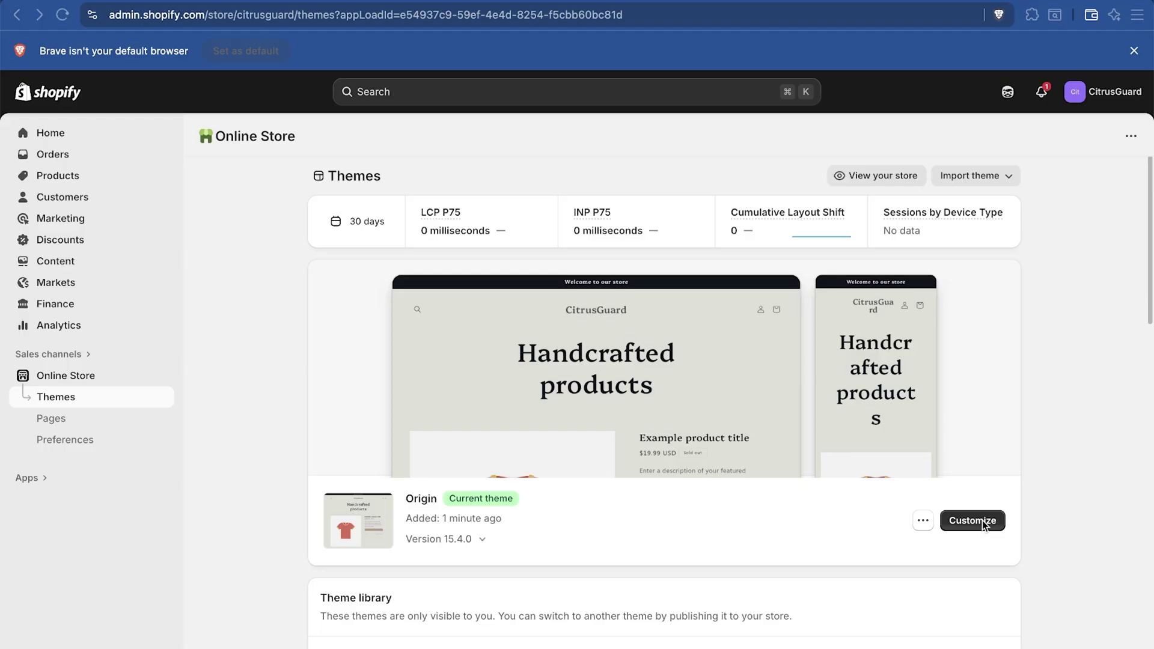
Customize the Origin theme and scroll the Home page preview down to Featured product
{"action": "left_click", "coordinate": [754, 433]}
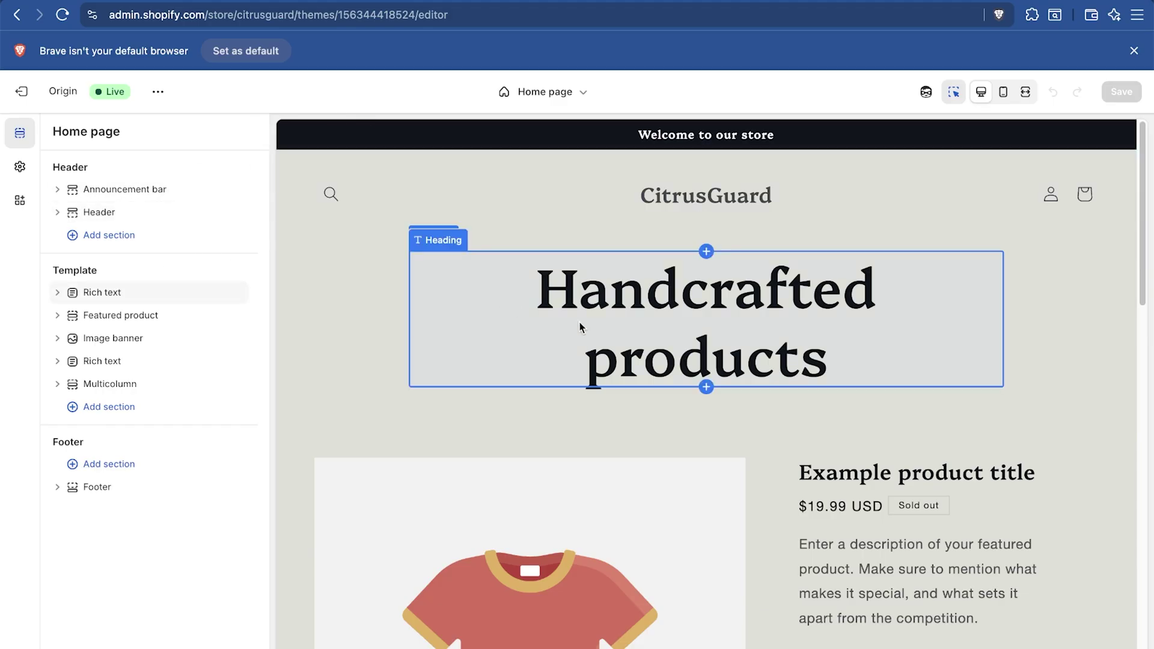
{"action": "scroll", "coordinate": [709, 367], "scroll_direction": "down", "scroll_amount": 1}
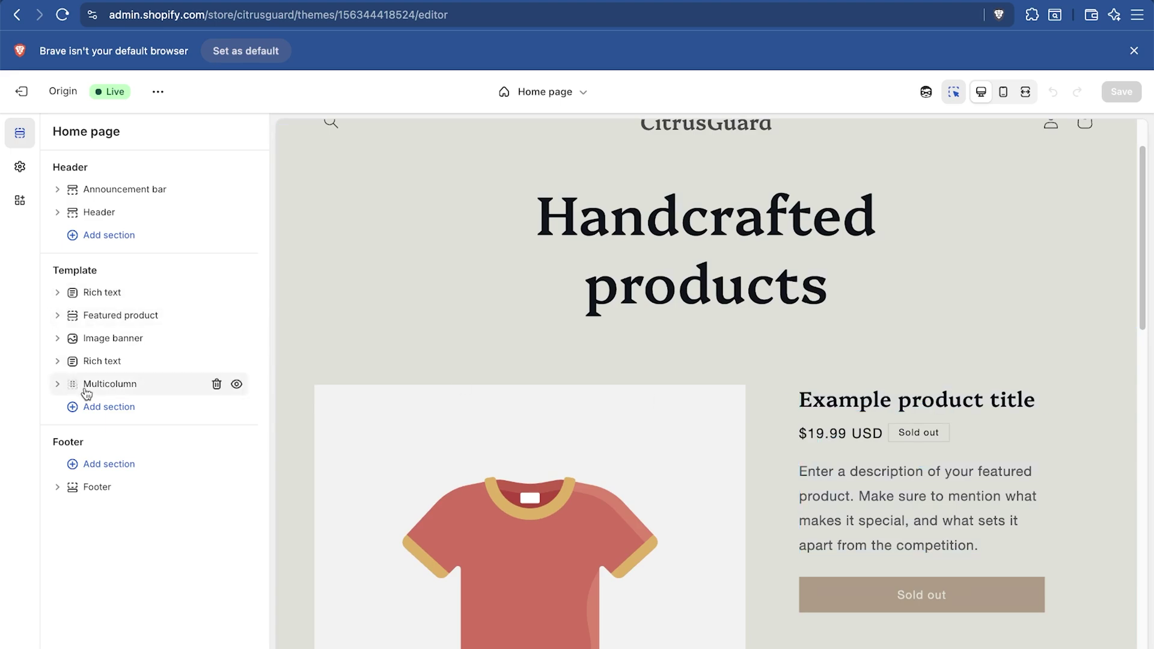
{"action": "scroll", "coordinate": [399, 295], "scroll_direction": "down", "scroll_amount": 1}
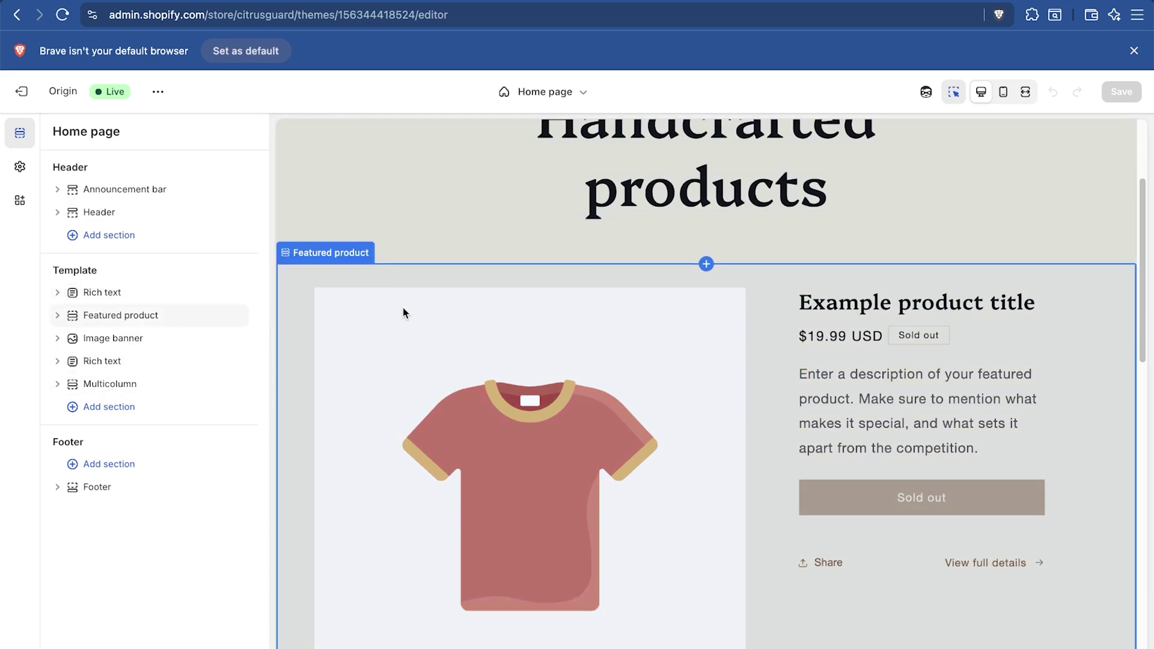
{"action": "scroll", "coordinate": [402, 313], "scroll_direction": "down", "scroll_amount": 2}
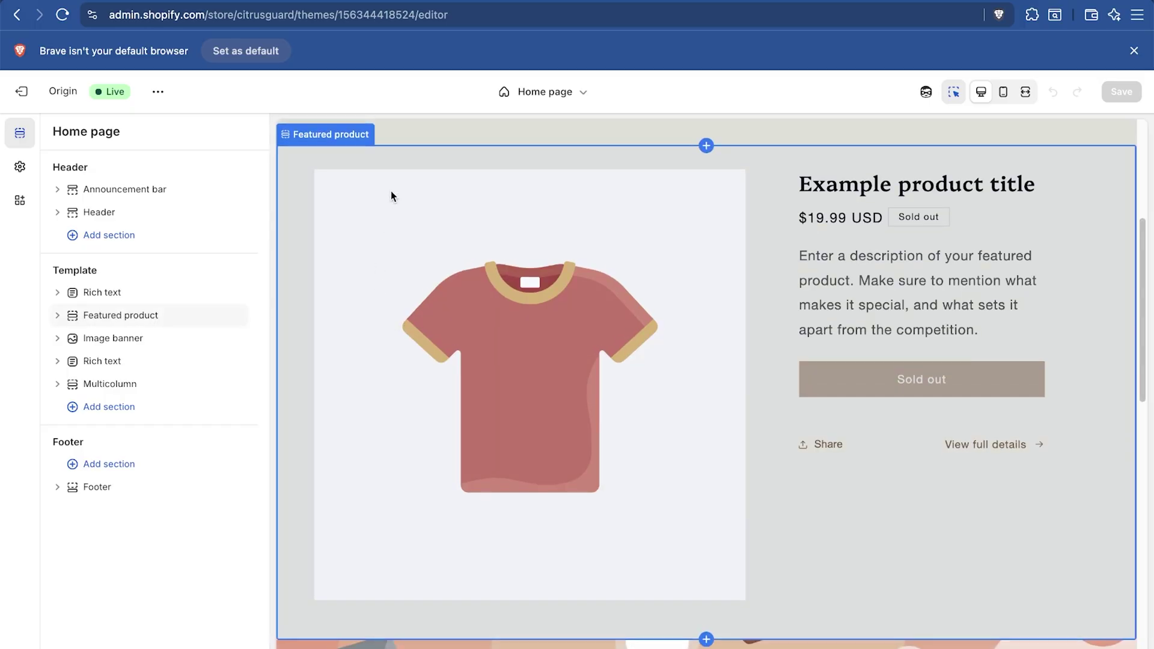
Set the Featured product section to CitraGuard Immune Support gummies and view its colour scheme options
{"action": "left_click", "coordinate": [124, 314]}
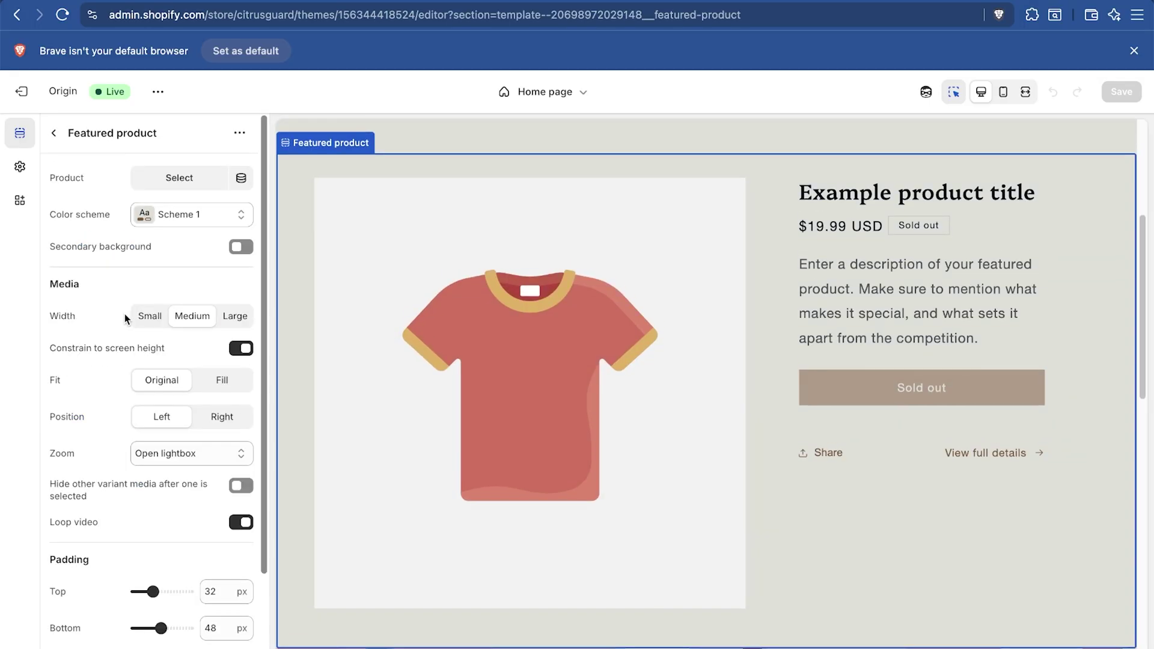
{"action": "left_click", "coordinate": [174, 183]}
{"action": "left_click", "coordinate": [149, 254]}
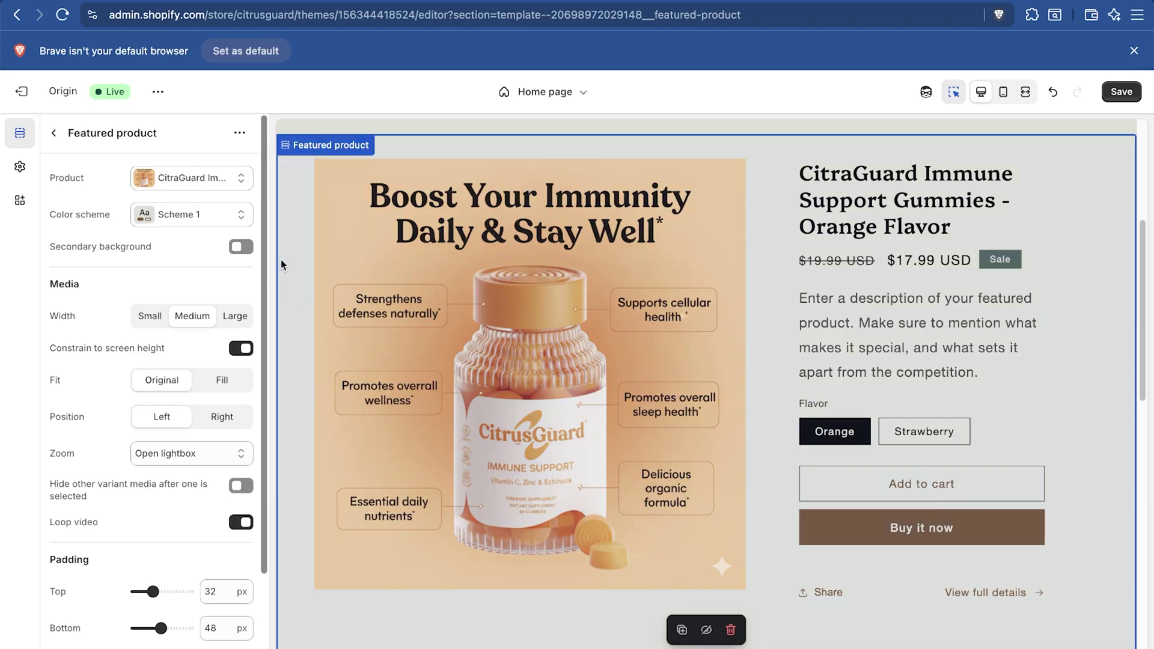
{"action": "left_click", "coordinate": [220, 223]}
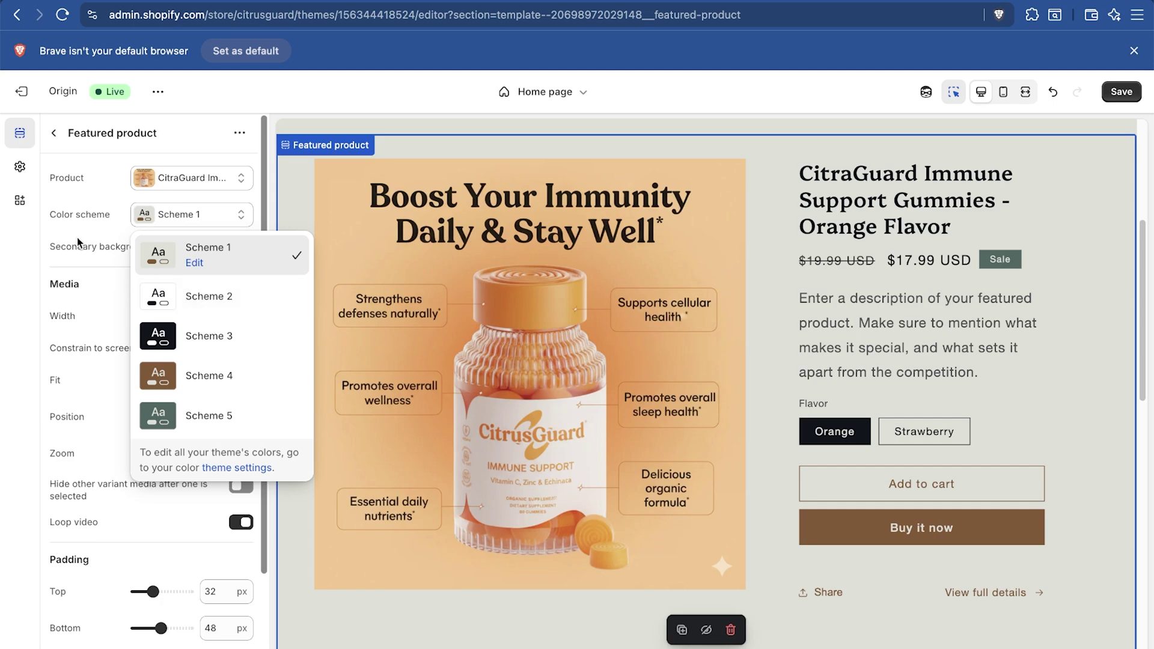
Change Scheme 1's solid button background to #382414 so the Buy it now button turns dark brown
{"action": "left_click", "coordinate": [21, 169]}
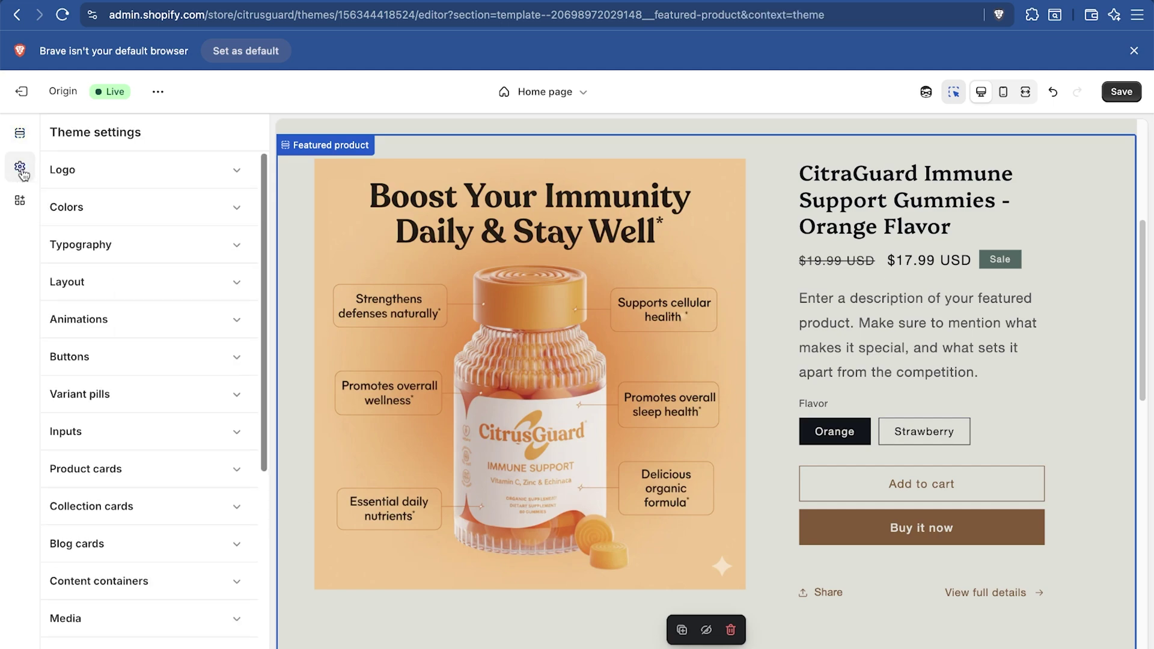
{"action": "left_click", "coordinate": [83, 220]}
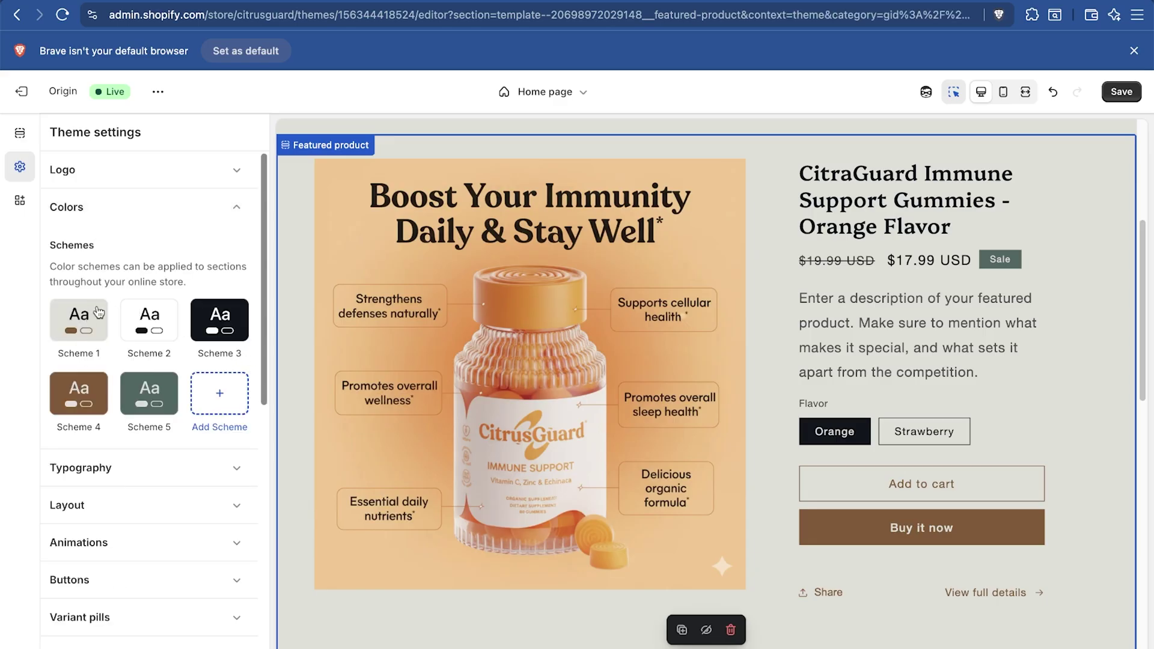
{"action": "left_click", "coordinate": [75, 322]}
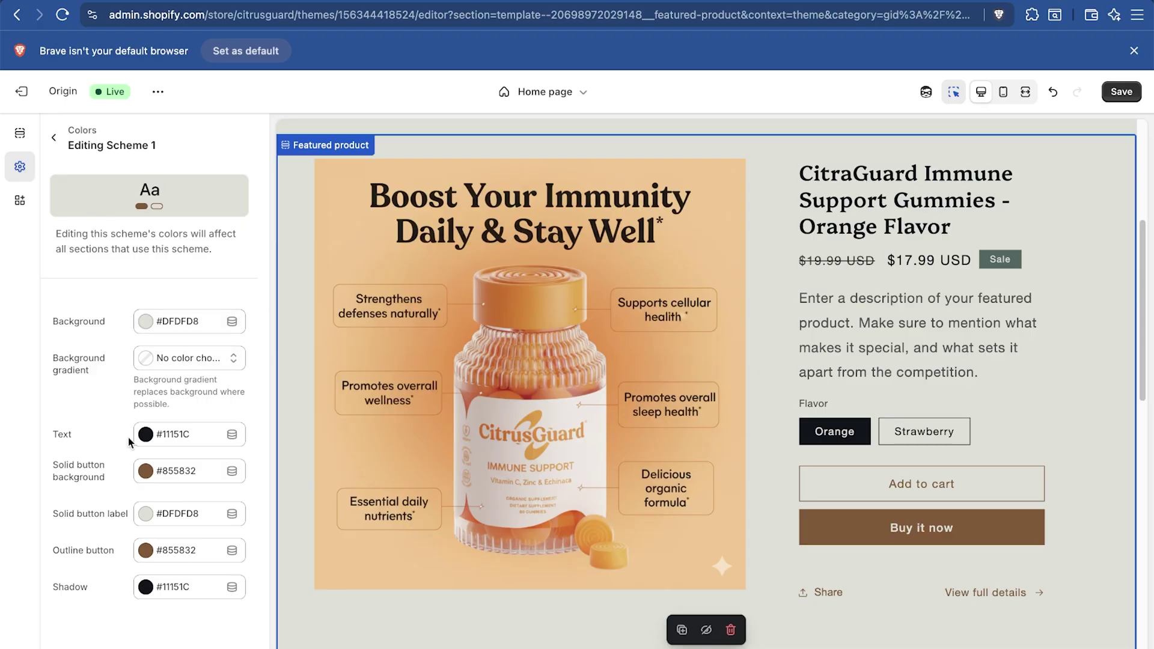
{"action": "left_click", "coordinate": [150, 479]}
{"action": "mouse_move", "coordinate": [200, 338]}
{"action": "left_mouse_down"}
{"action": "mouse_move", "coordinate": [215, 307]}
{"action": "mouse_move", "coordinate": [219, 340]}
{"action": "left_mouse_up"}
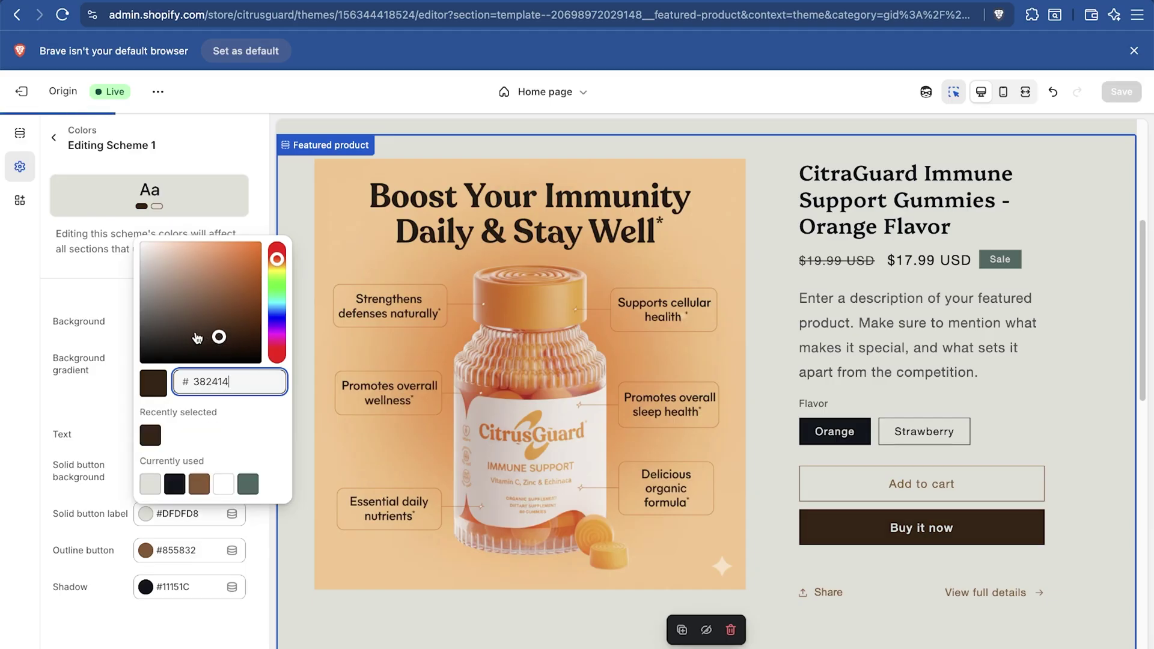
{"action": "key", "text": "Escape"}
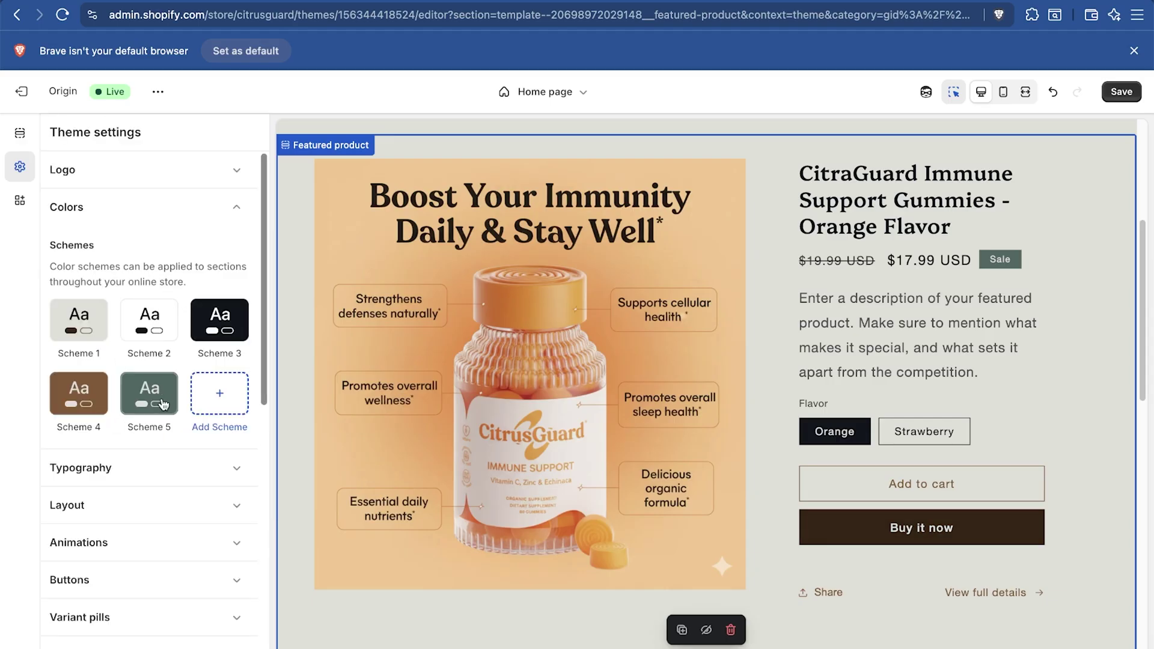
{"action": "left_click", "coordinate": [90, 207]}
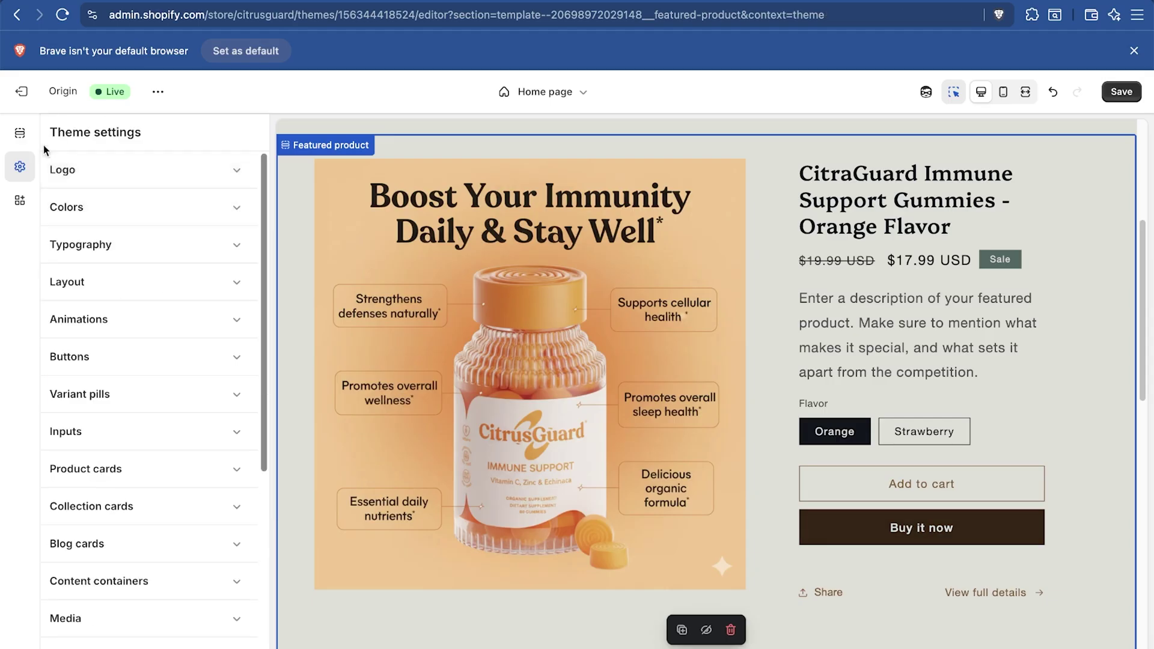
Give the Featured product section colour Scheme 2, with a white background and black buttons
{"action": "left_click", "coordinate": [22, 139]}
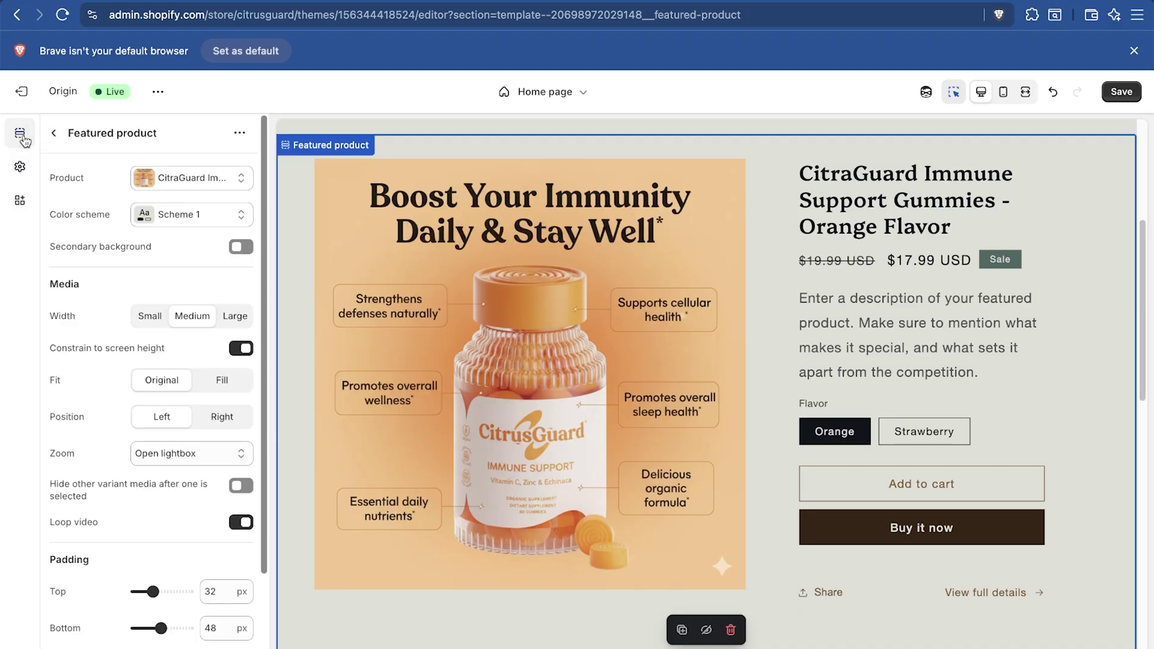
{"action": "left_click", "coordinate": [165, 220]}
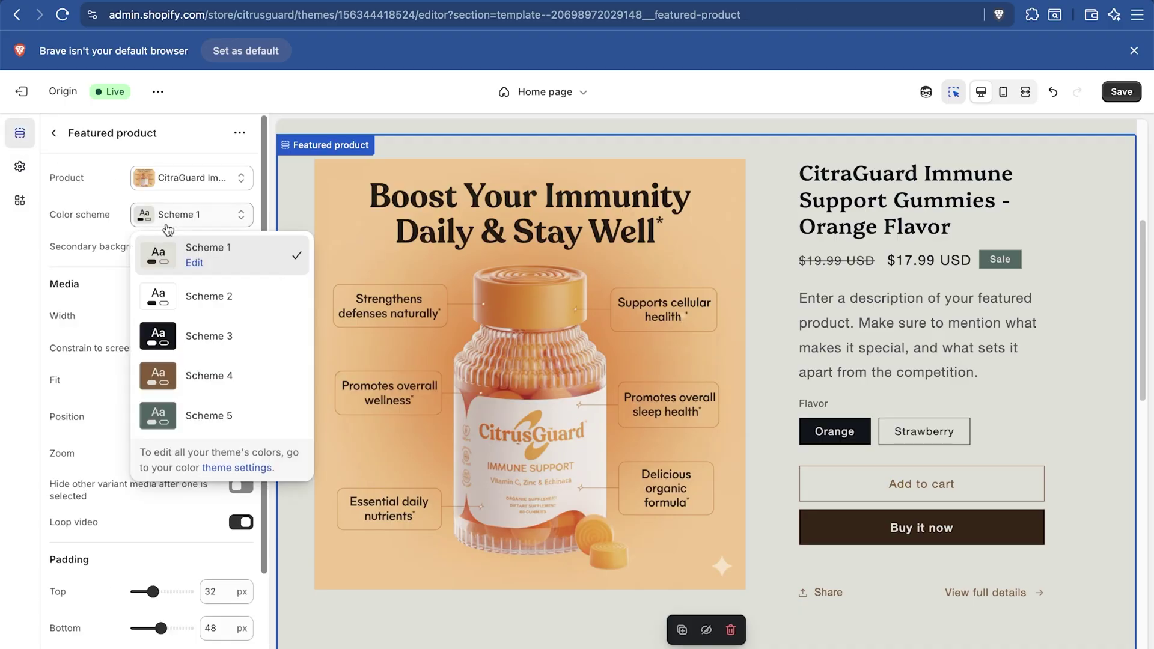
{"action": "left_click", "coordinate": [186, 294]}
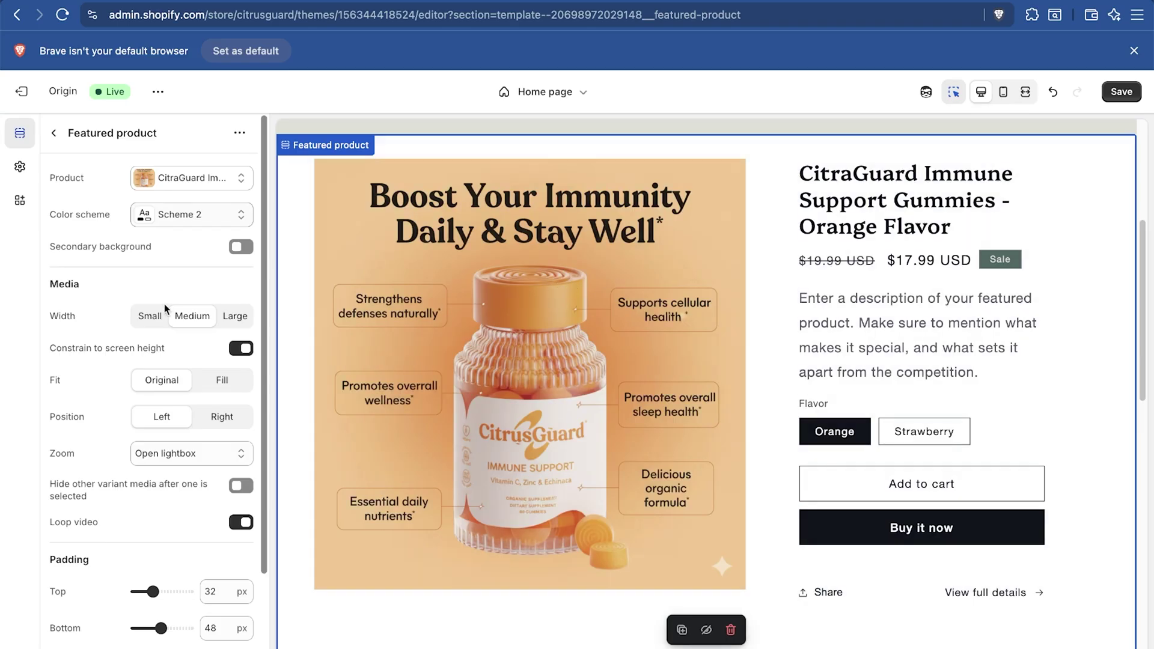
{"action": "scroll", "coordinate": [165, 304], "scroll_direction": "down", "scroll_amount": 3}
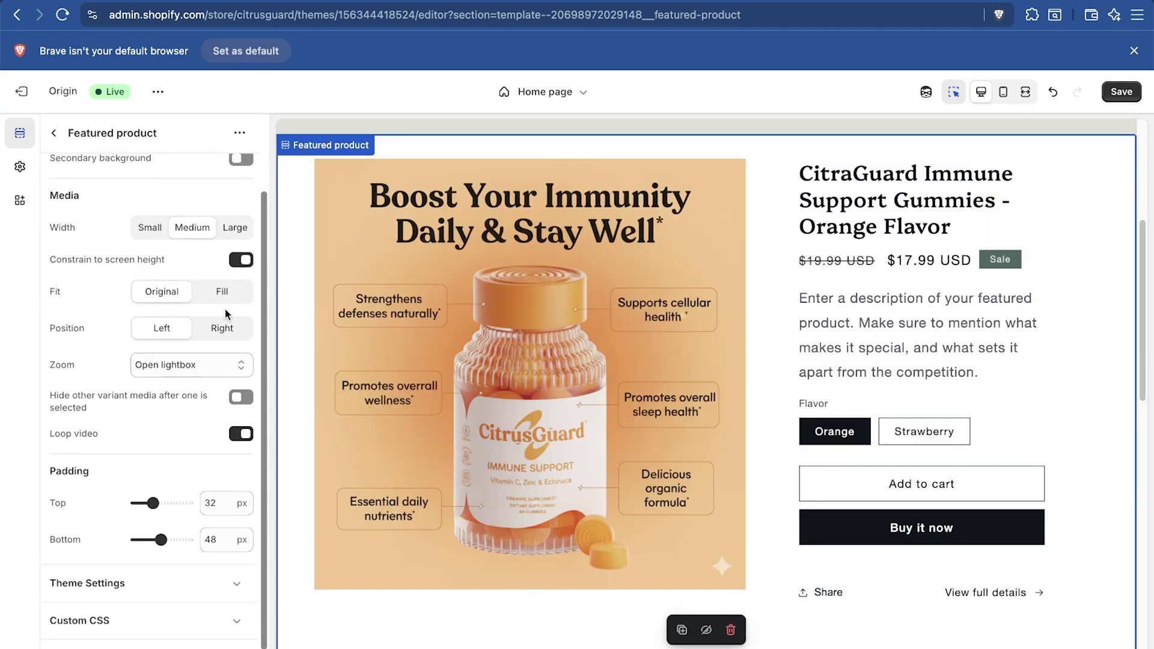
{"action": "scroll", "coordinate": [83, 385], "scroll_direction": "up", "scroll_amount": 3}
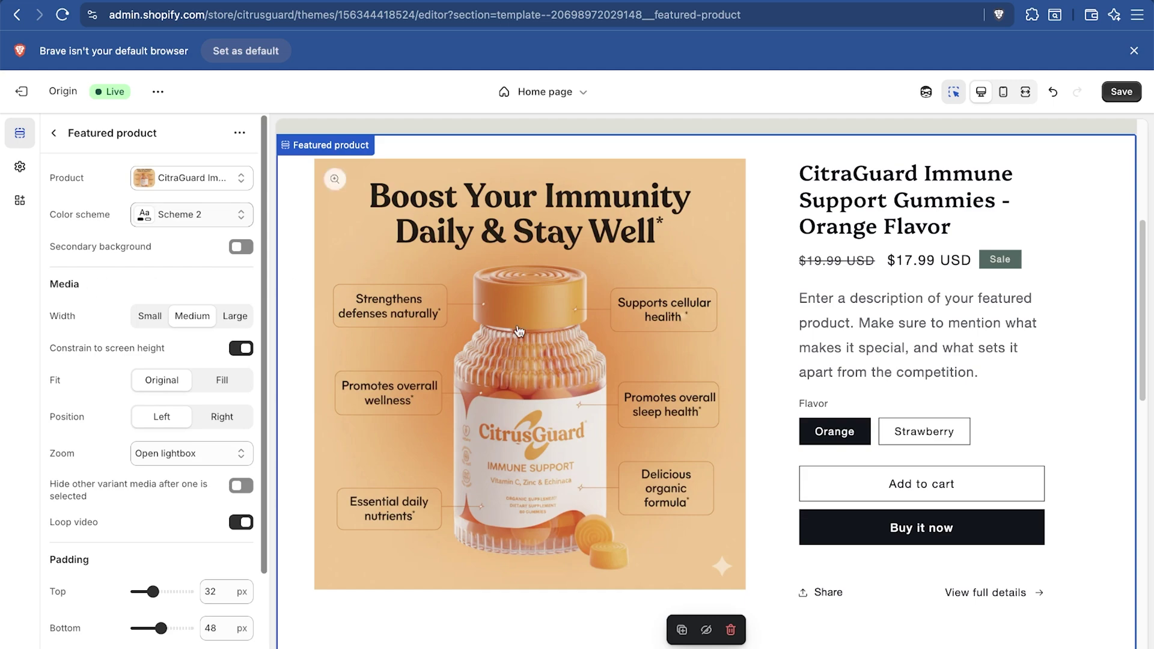
{"action": "left_click", "coordinate": [54, 133]}
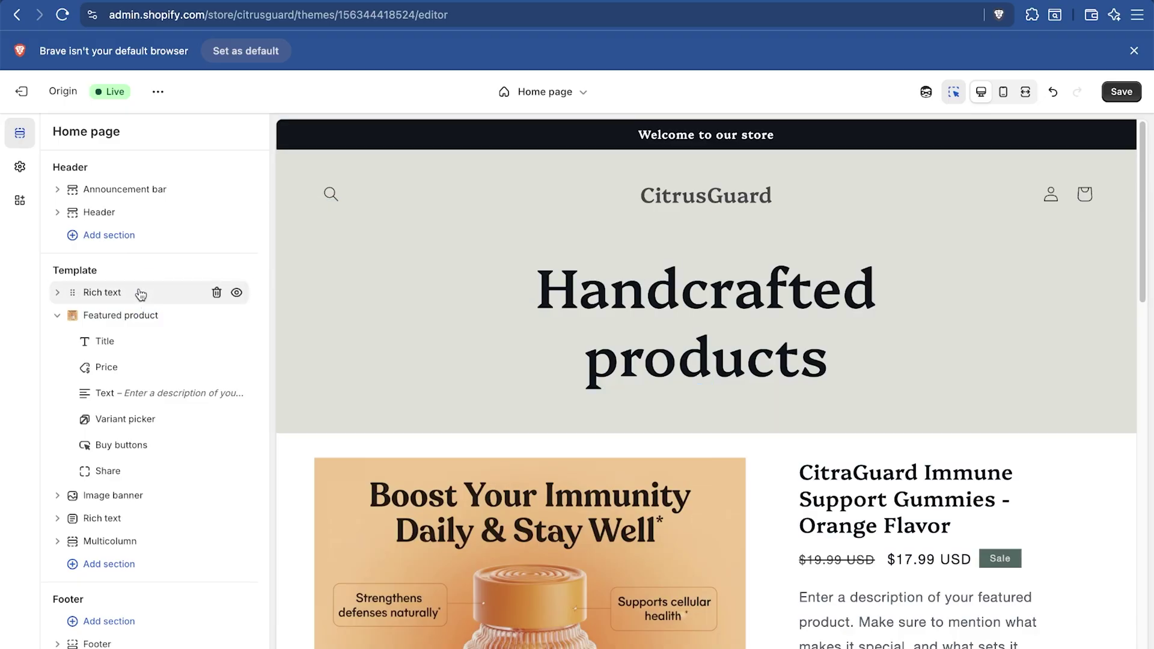
Delete the Handcrafted products rich text section and set the header's colour scheme to Scheme 2
{"action": "left_click", "coordinate": [216, 293]}
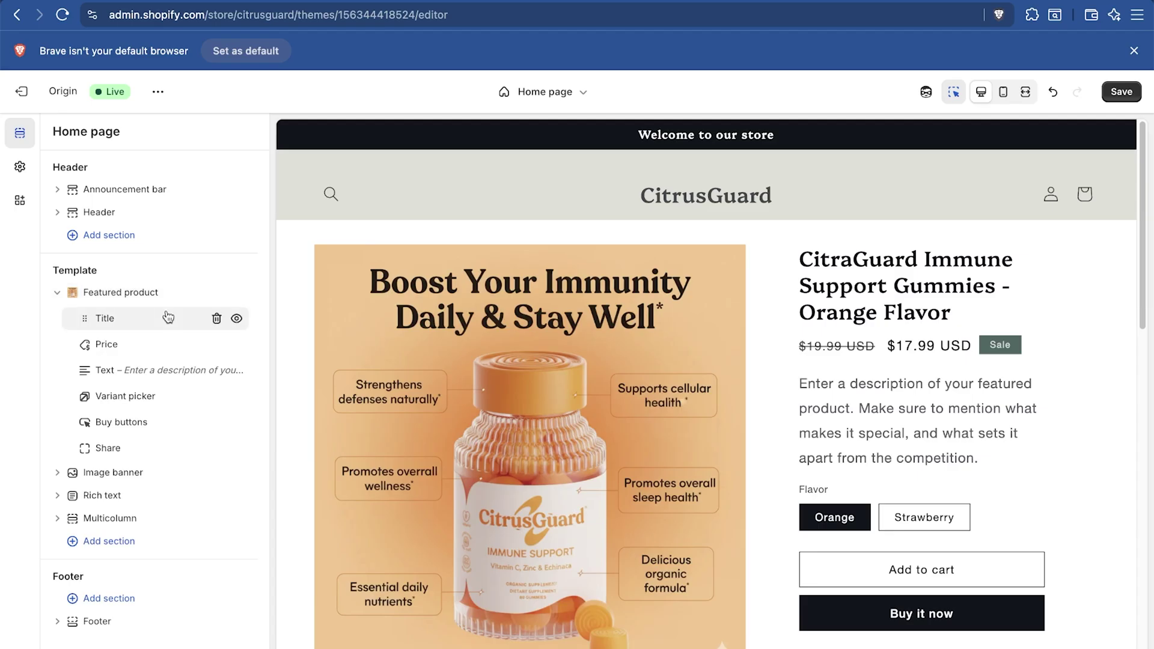
{"action": "left_click", "coordinate": [128, 213]}
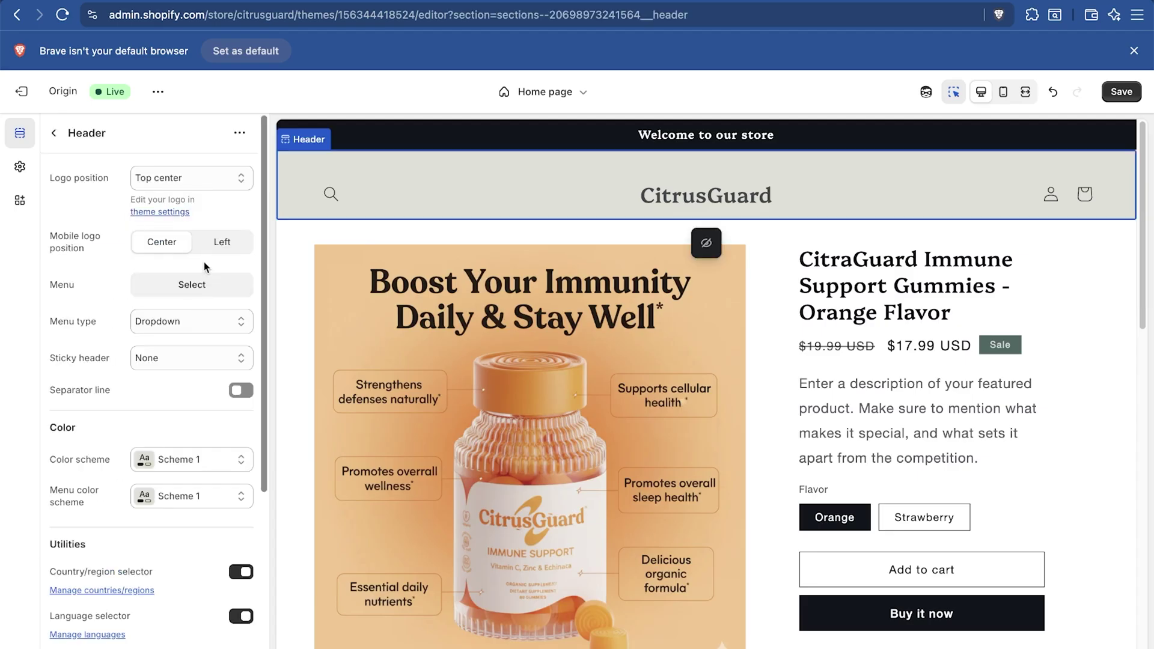
{"action": "left_click", "coordinate": [191, 459]}
{"action": "left_click", "coordinate": [160, 260]}
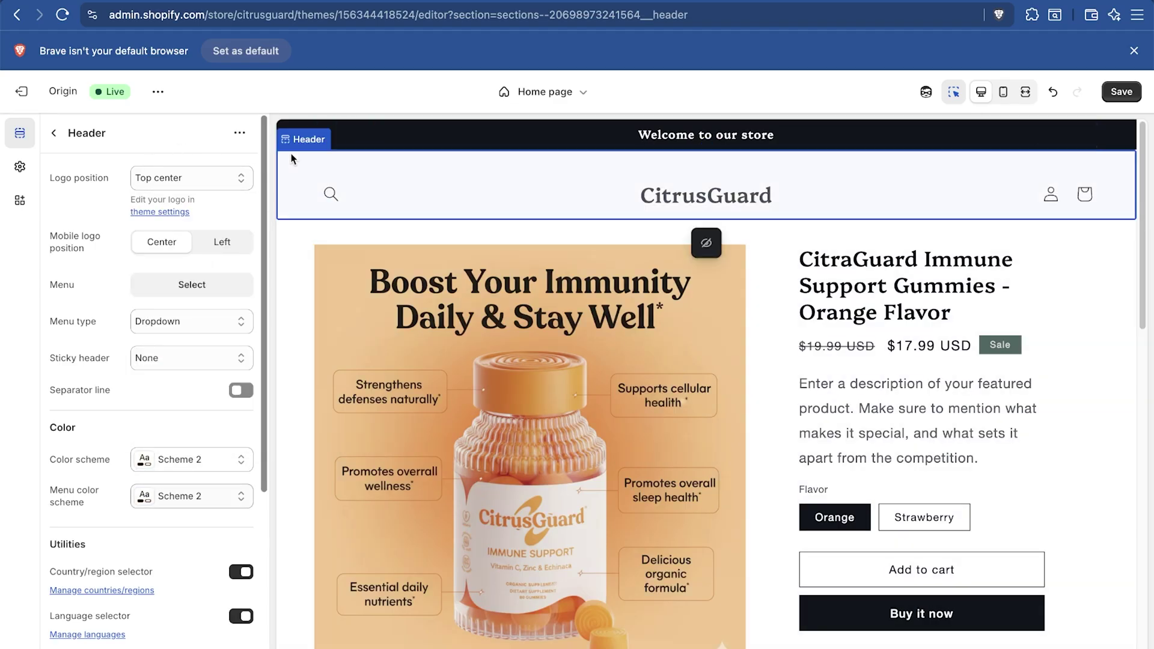
Enable Auto rotate announcements in the Announcement bar
{"action": "left_click", "coordinate": [210, 178]}
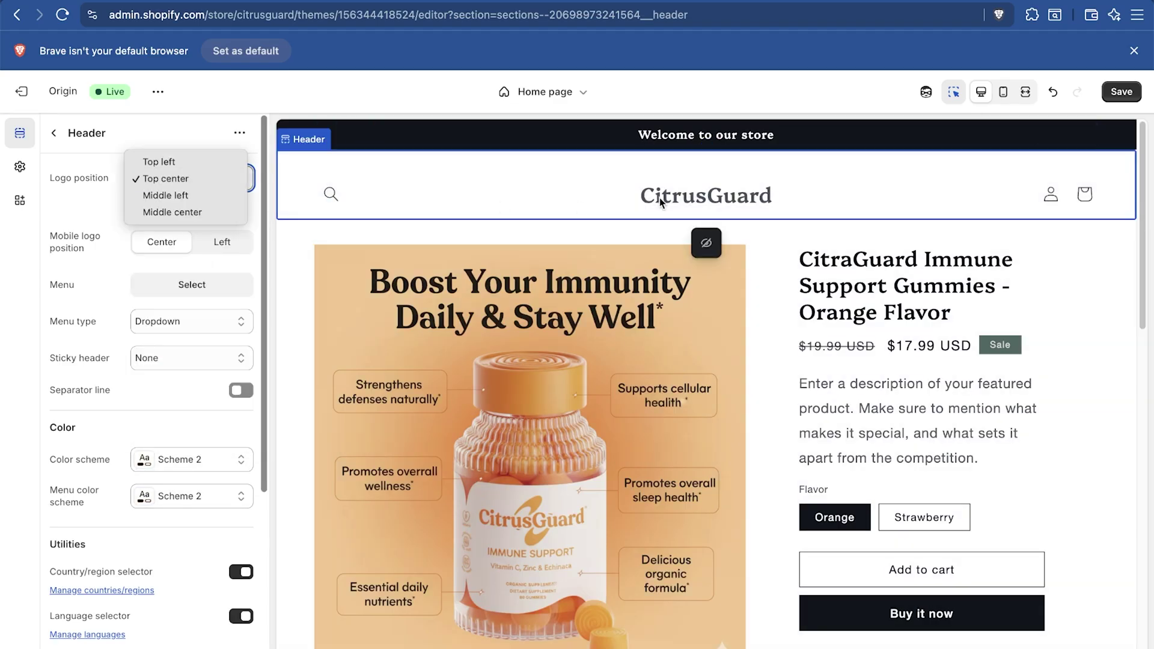
{"action": "left_click", "coordinate": [96, 185]}
{"action": "left_click", "coordinate": [53, 133]}
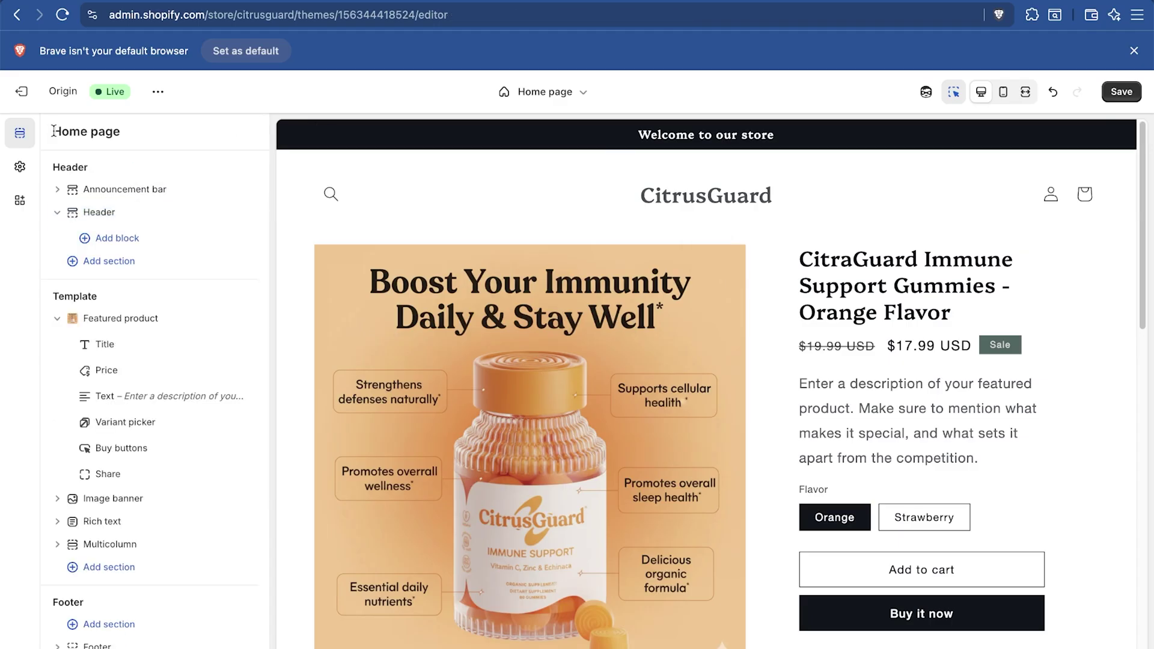
{"action": "left_click", "coordinate": [122, 193]}
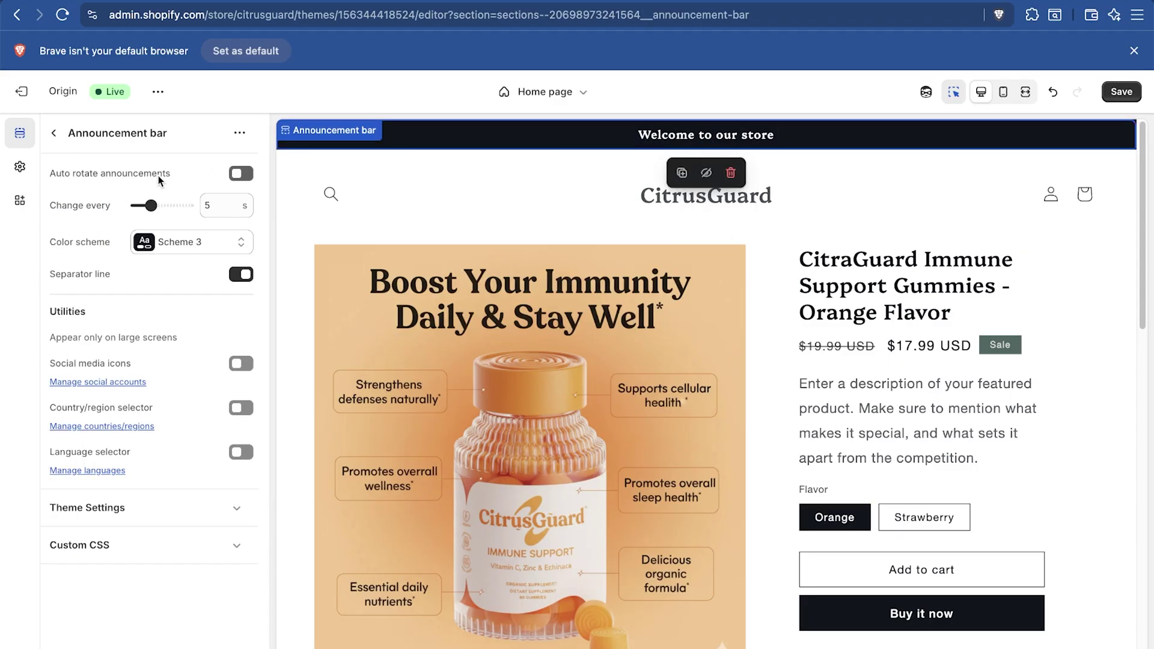
{"action": "left_click", "coordinate": [241, 175]}
Change the announcement to 'Save 10% with code FALL10', linked to CitraGuard Immune Support Gummies
{"action": "left_click", "coordinate": [54, 133]}
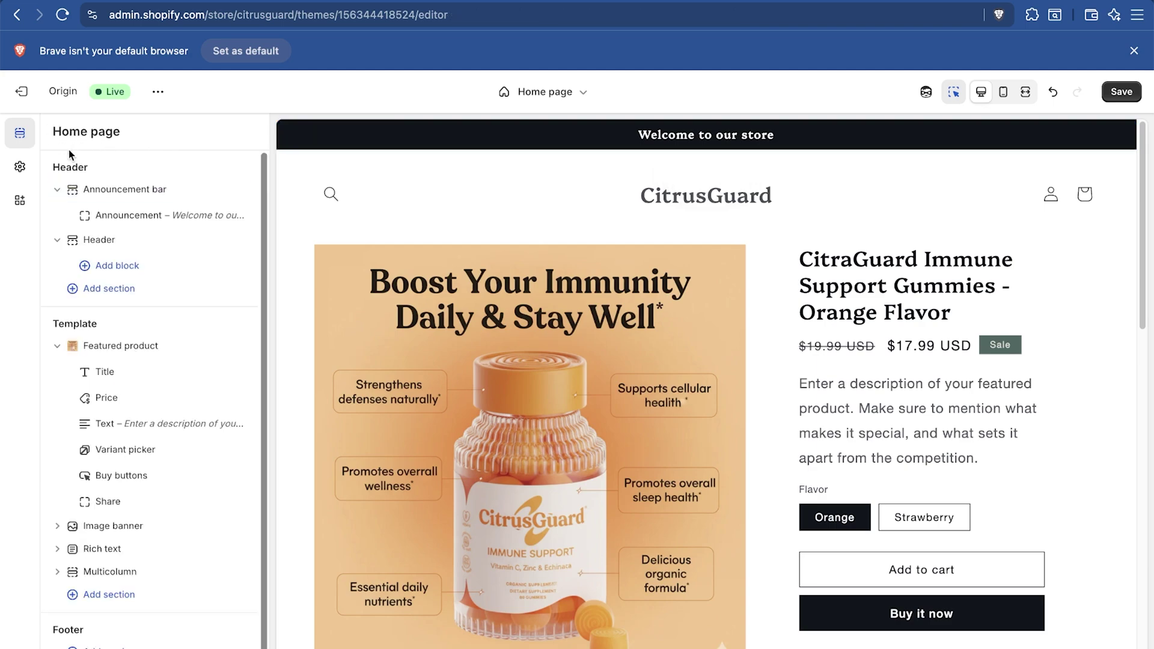
{"action": "left_click", "coordinate": [58, 190]}
{"action": "left_click", "coordinate": [57, 190]}
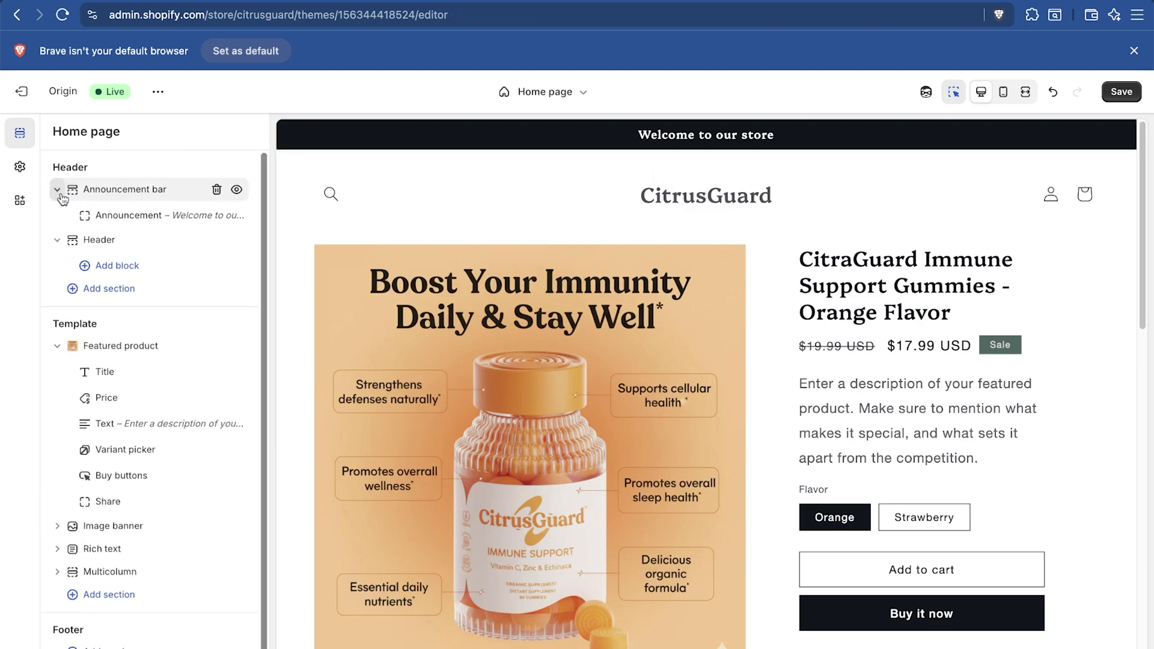
{"action": "left_click", "coordinate": [140, 216]}
{"action": "left_click_drag", "start_coordinate": [160, 210], "coordinate": [43, 214]}
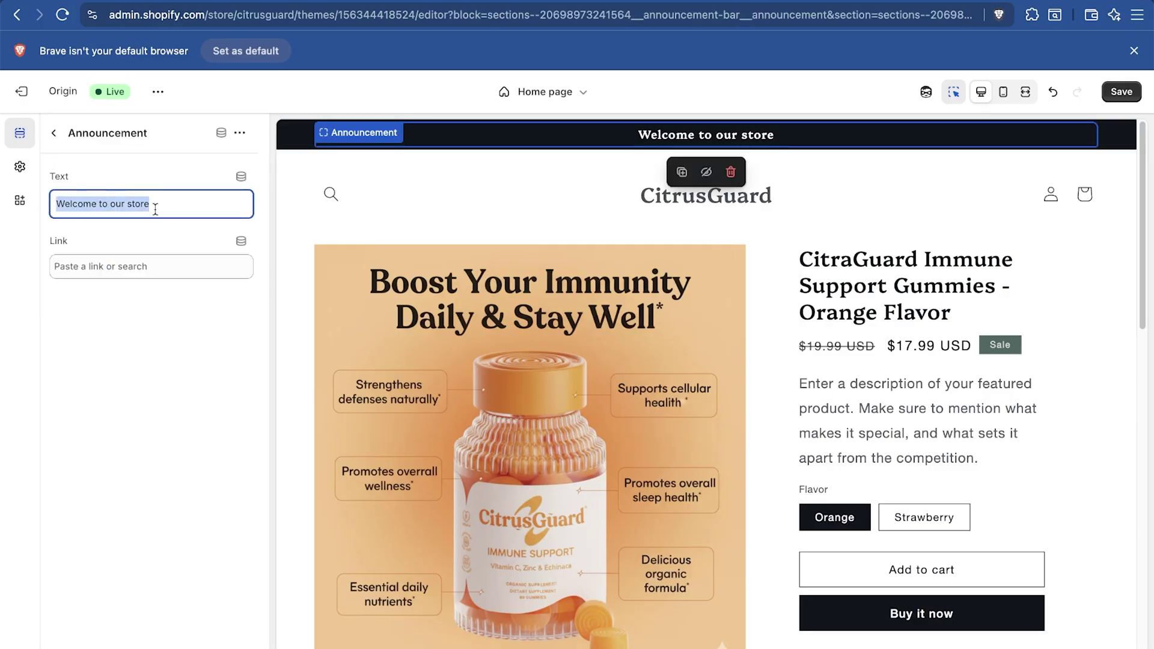
{"action": "type", "text": "Save 10% with code FALL10"}
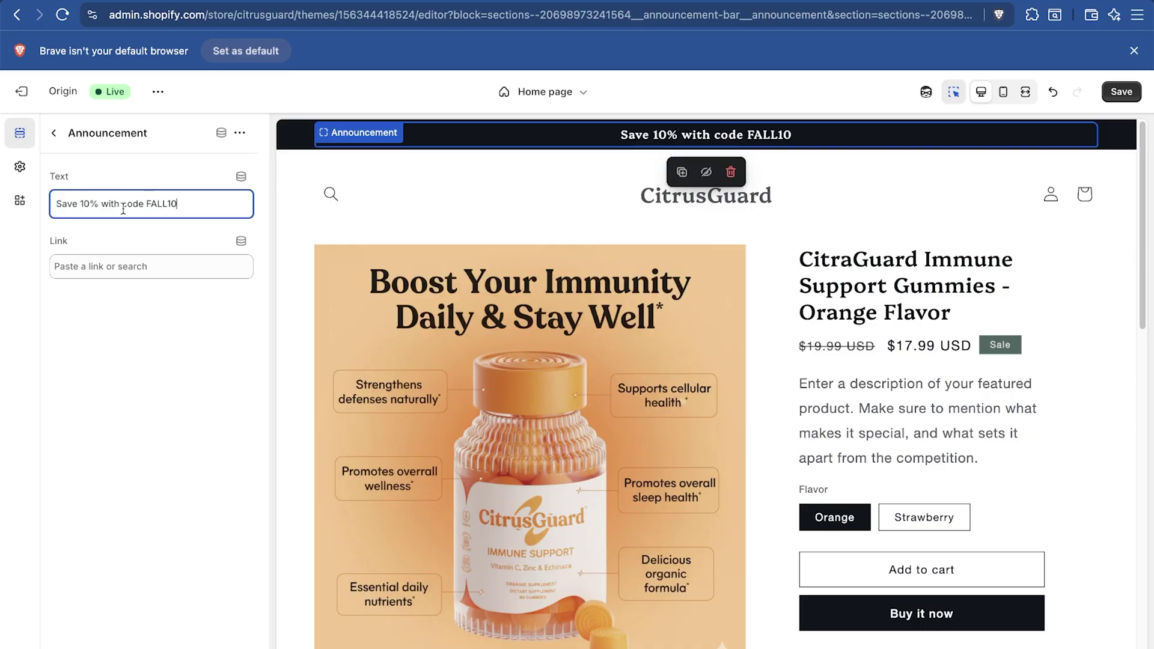
{"action": "left_click", "coordinate": [168, 265]}
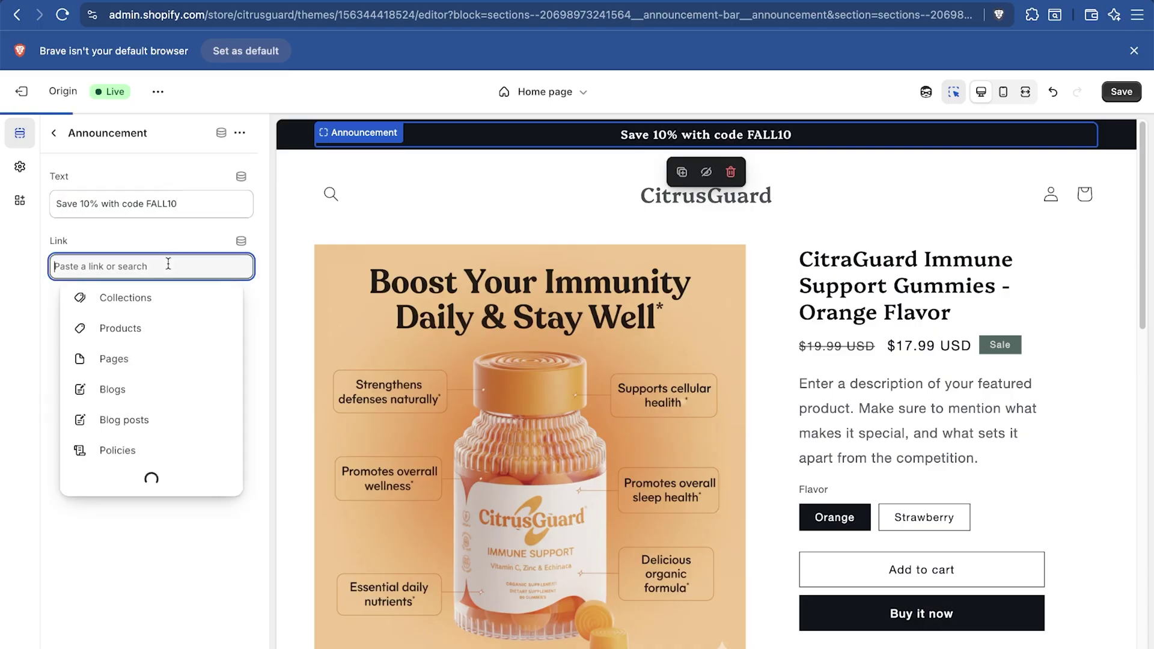
{"action": "left_click", "coordinate": [148, 323]}
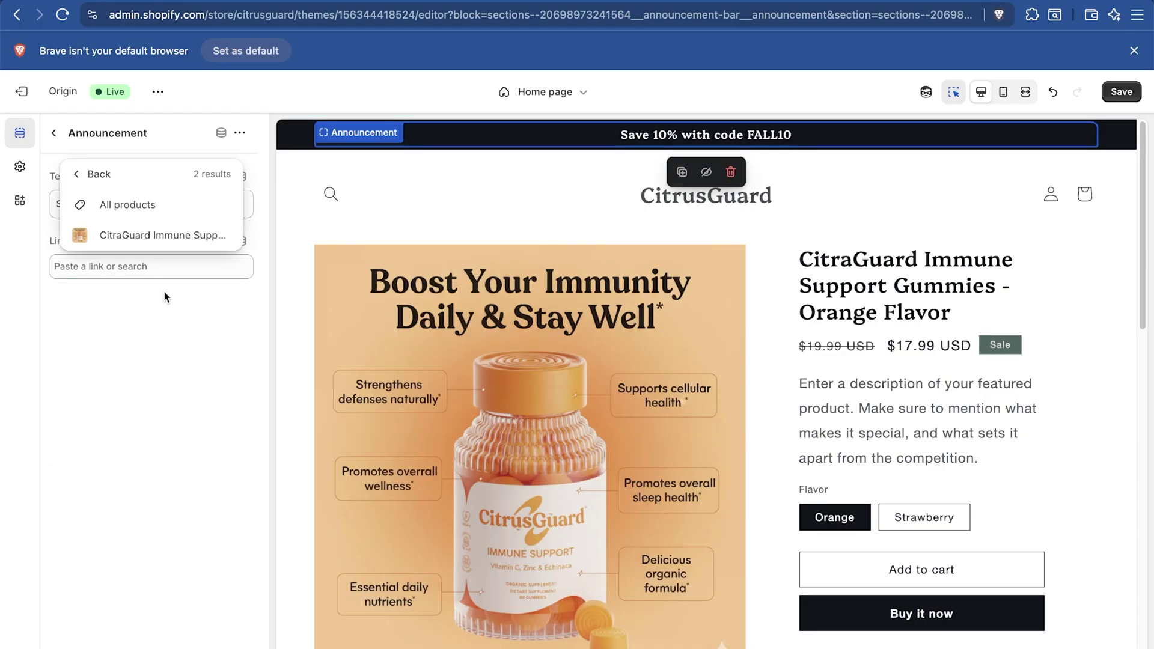
{"action": "left_click", "coordinate": [165, 236]}
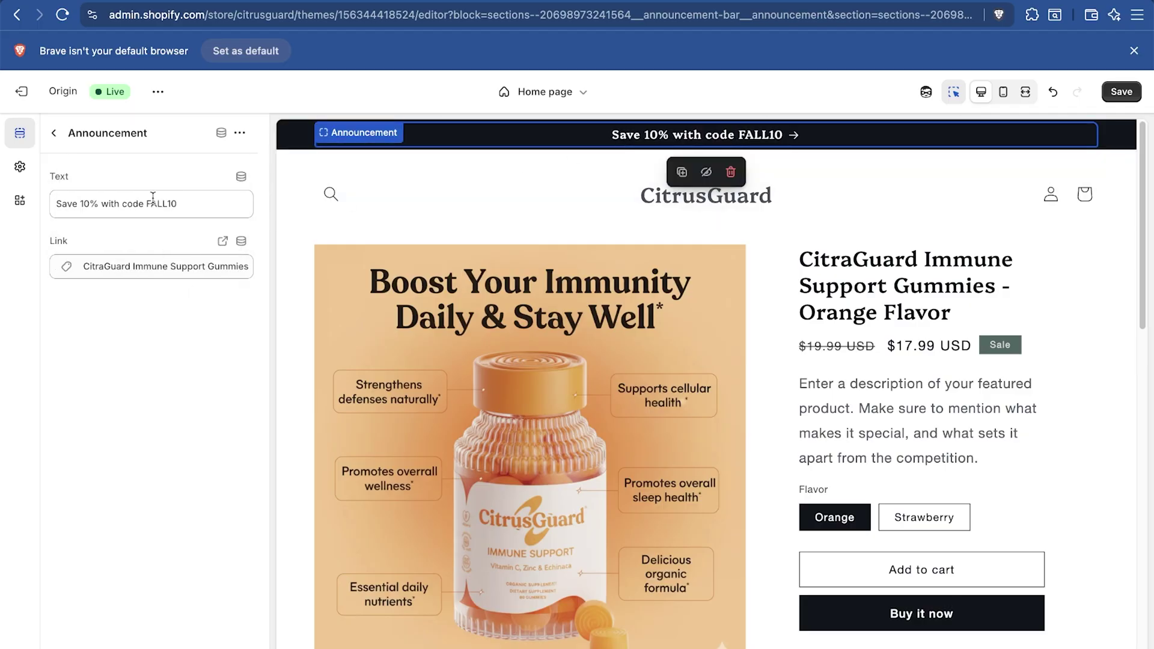
Duplicate the announcement and change the copy to 'Free shipping on orders over $100'
{"action": "left_click", "coordinate": [240, 133]}
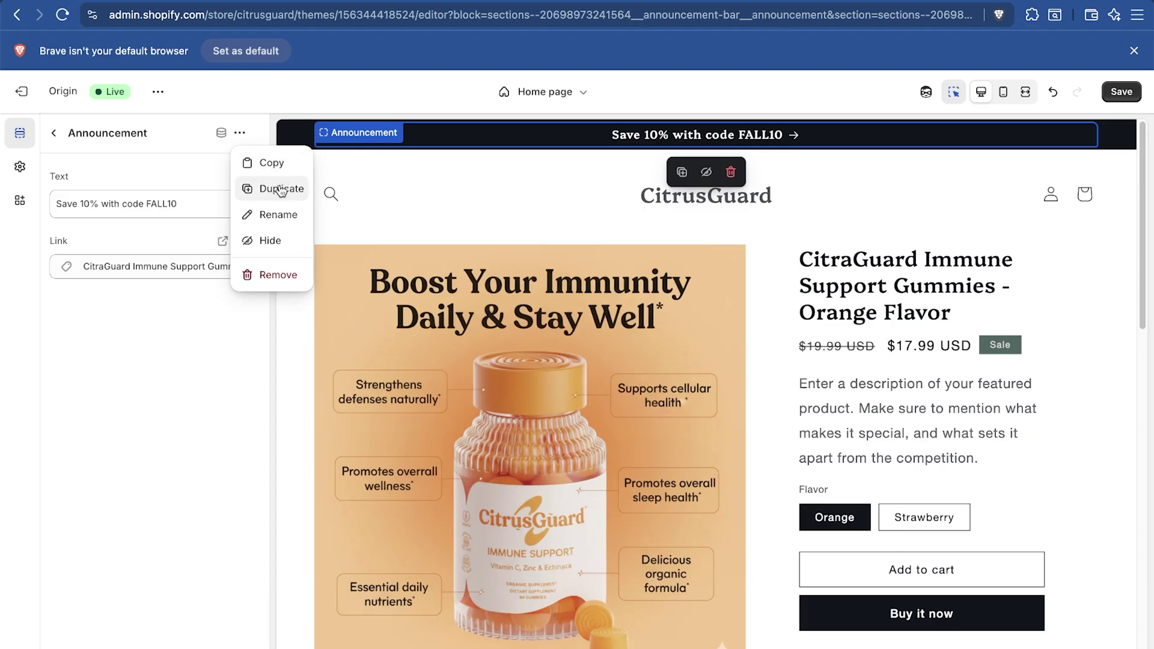
{"action": "left_click", "coordinate": [255, 189]}
{"action": "left_click", "coordinate": [54, 133]}
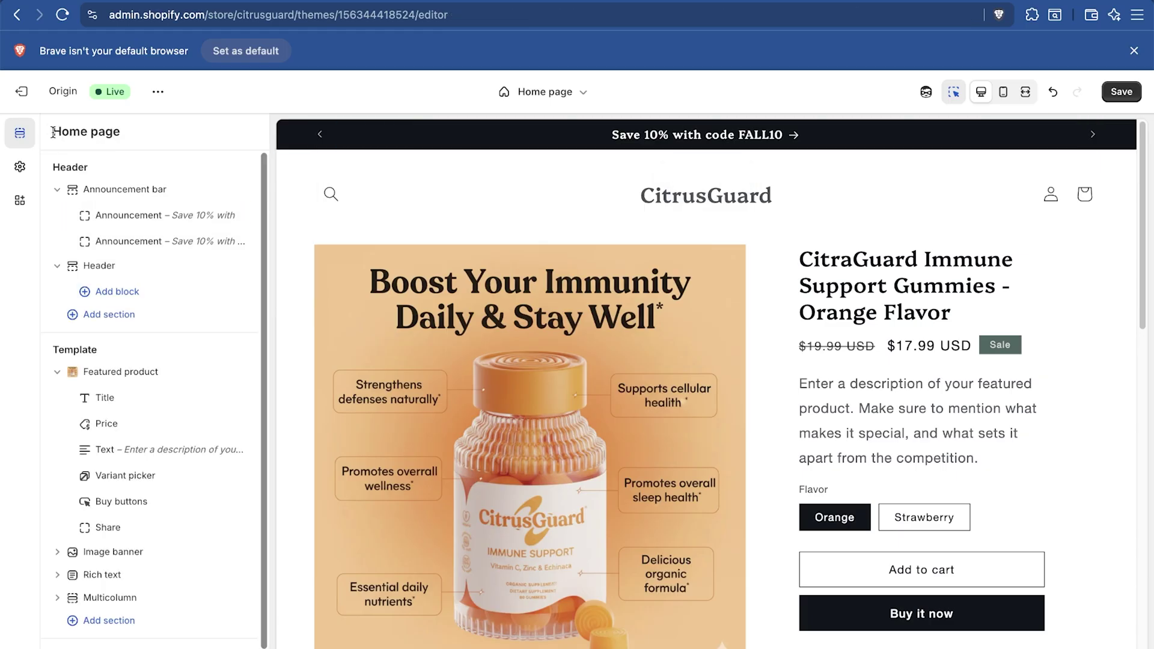
{"action": "left_click", "coordinate": [153, 241]}
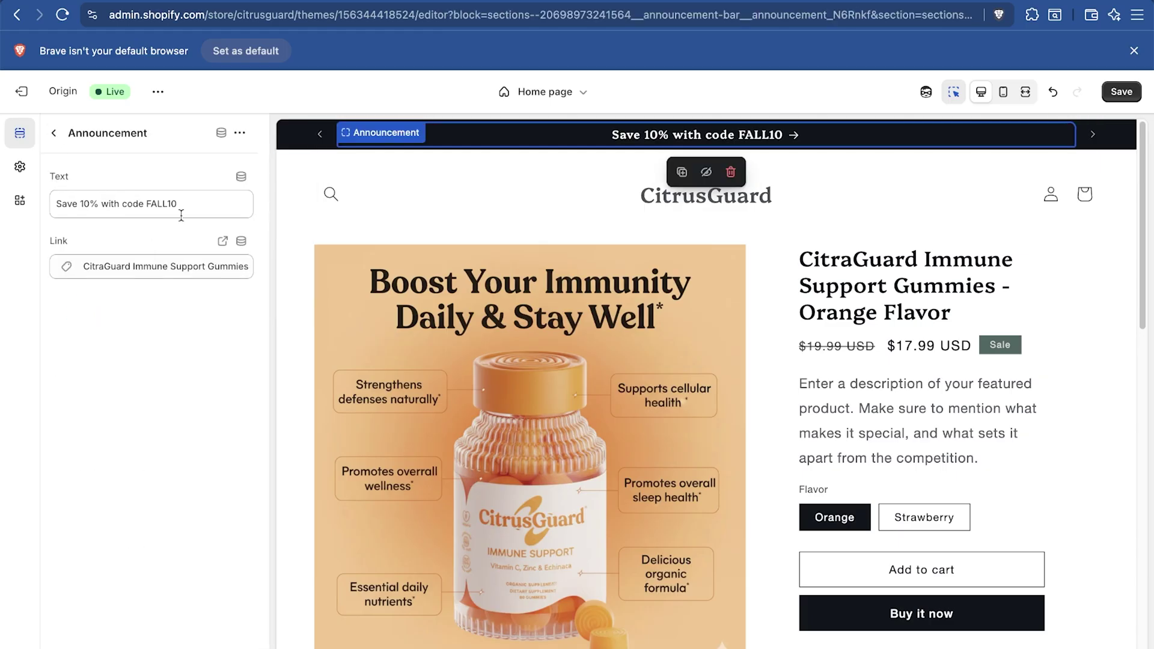
{"action": "left_click", "coordinate": [178, 205]}
{"action": "key", "text": "Escape"}
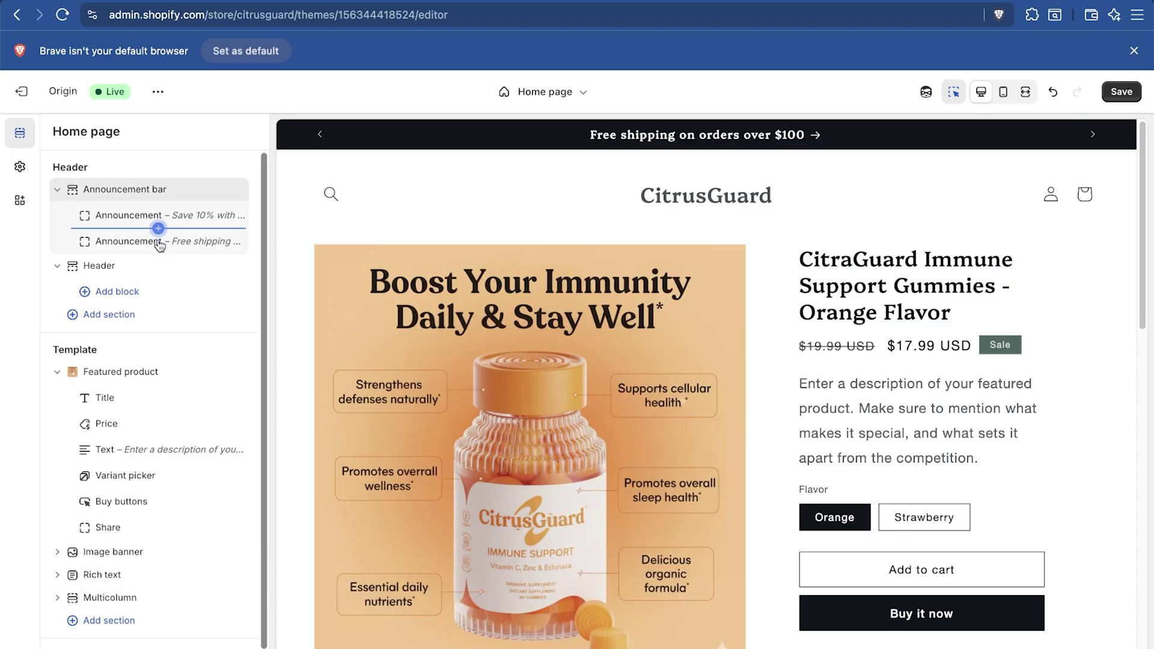
Add a Collage section below the Featured product section
{"action": "scroll", "coordinate": [155, 227], "scroll_direction": "down", "scroll_amount": 1}
{"action": "scroll", "coordinate": [459, 384], "scroll_direction": "down", "scroll_amount": 8}
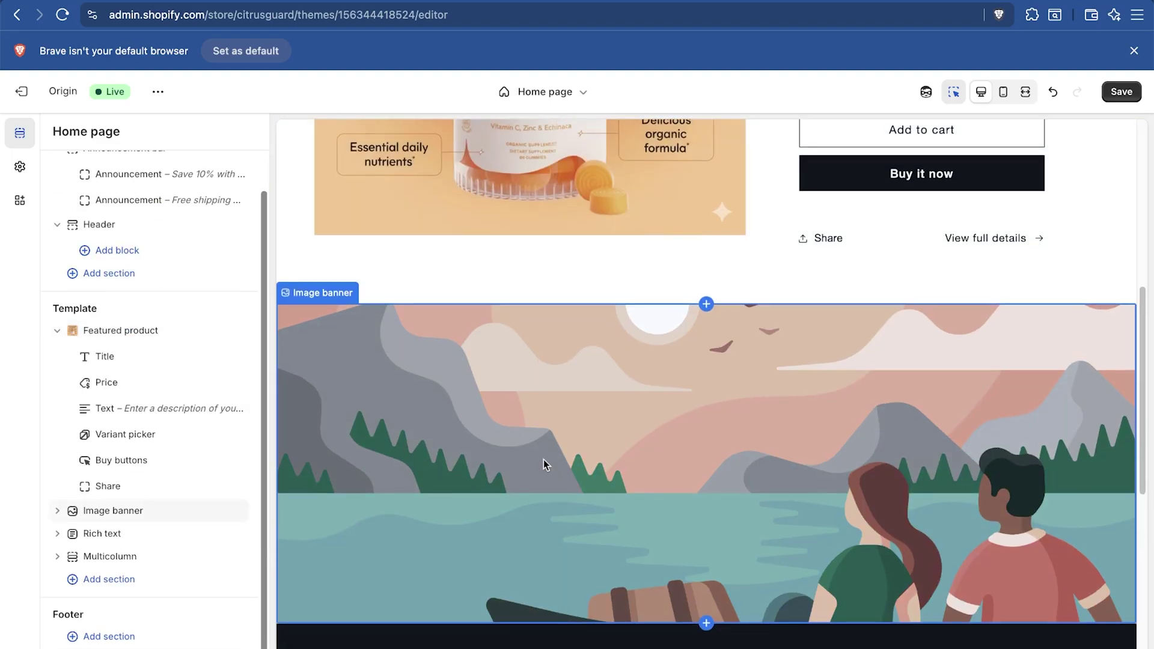
{"action": "scroll", "coordinate": [558, 449], "scroll_direction": "down", "scroll_amount": 2}
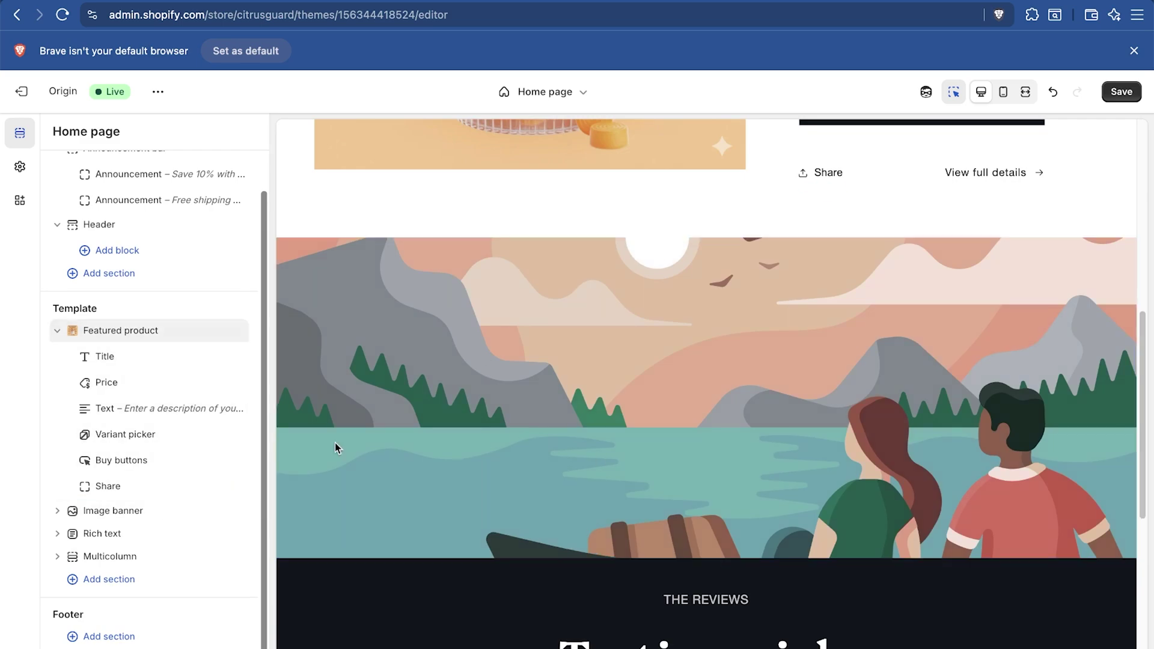
{"action": "scroll", "coordinate": [335, 446], "scroll_direction": "up", "scroll_amount": 8}
{"action": "scroll", "coordinate": [765, 460], "scroll_direction": "down", "scroll_amount": 8}
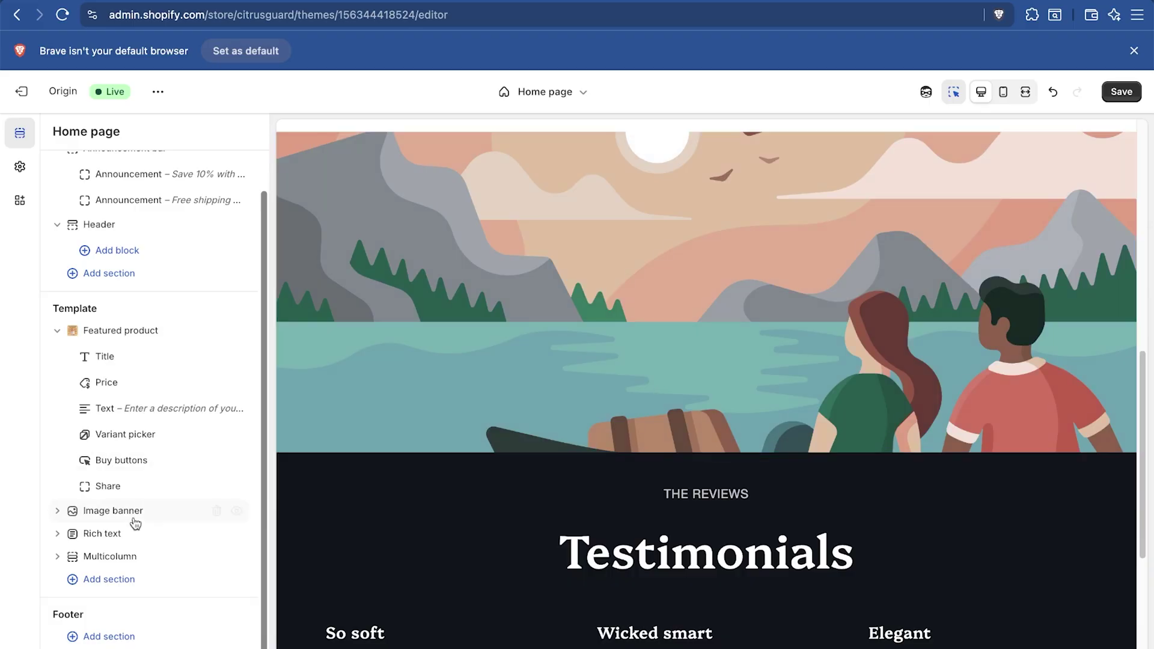
{"action": "mouse_move", "coordinate": [175, 516]}
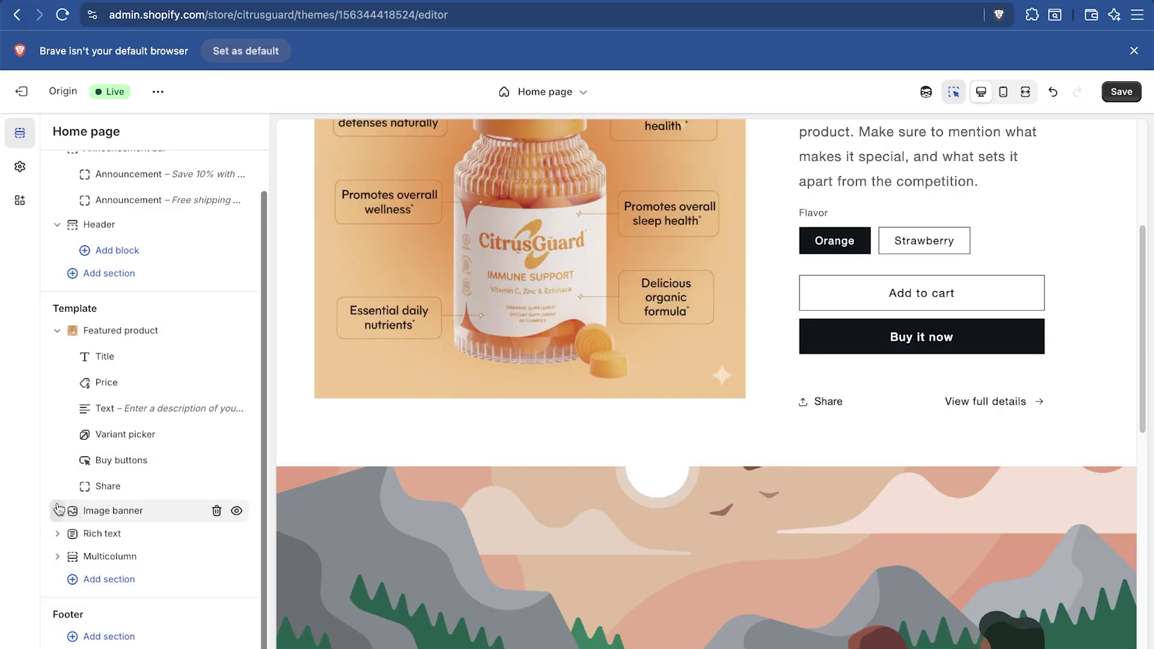
{"action": "left_click", "coordinate": [149, 499]}
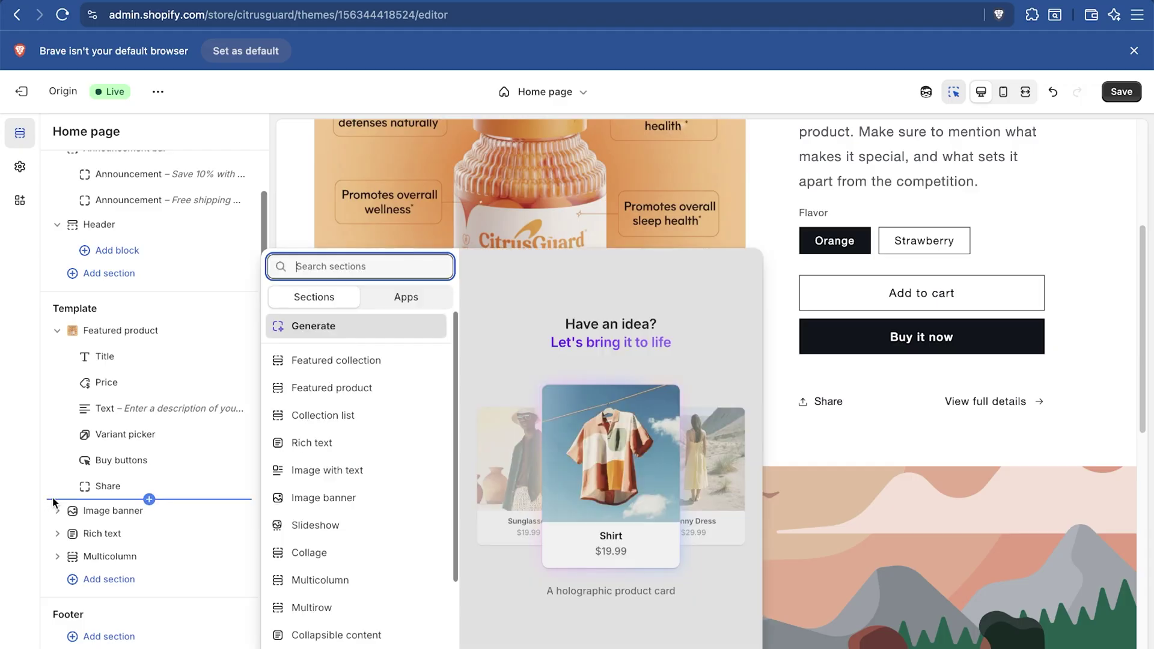
{"action": "left_click", "coordinate": [376, 521]}
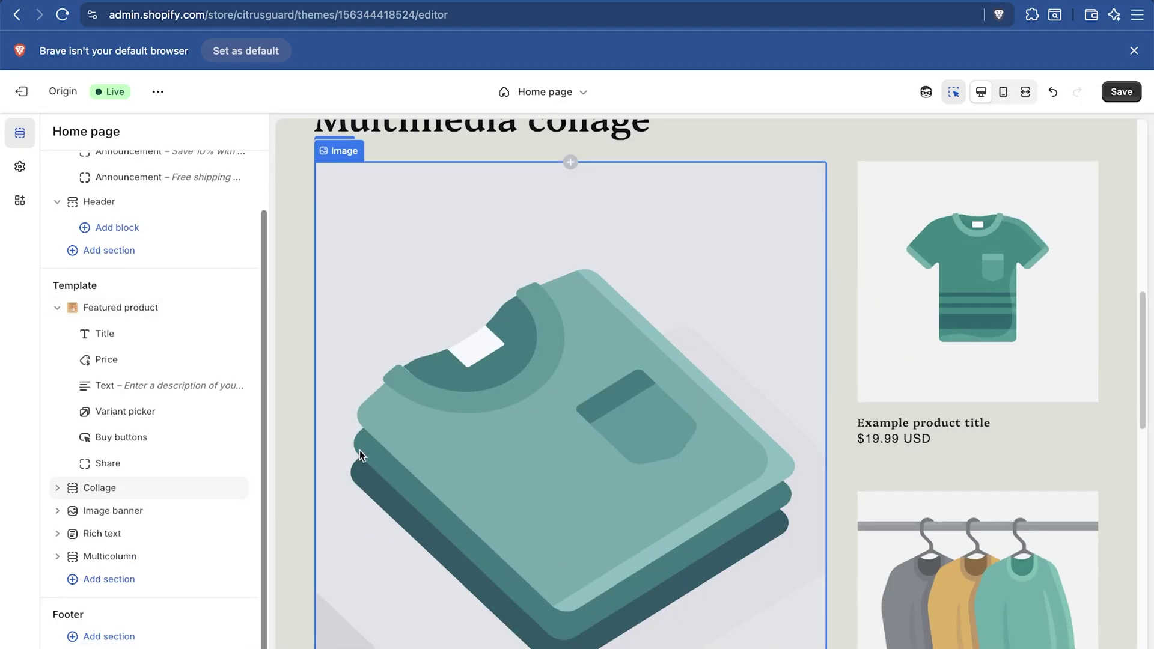
Set the Collage section to colour Scheme 2 and show its Image, Product and Collection blocks
{"action": "left_click", "coordinate": [90, 490]}
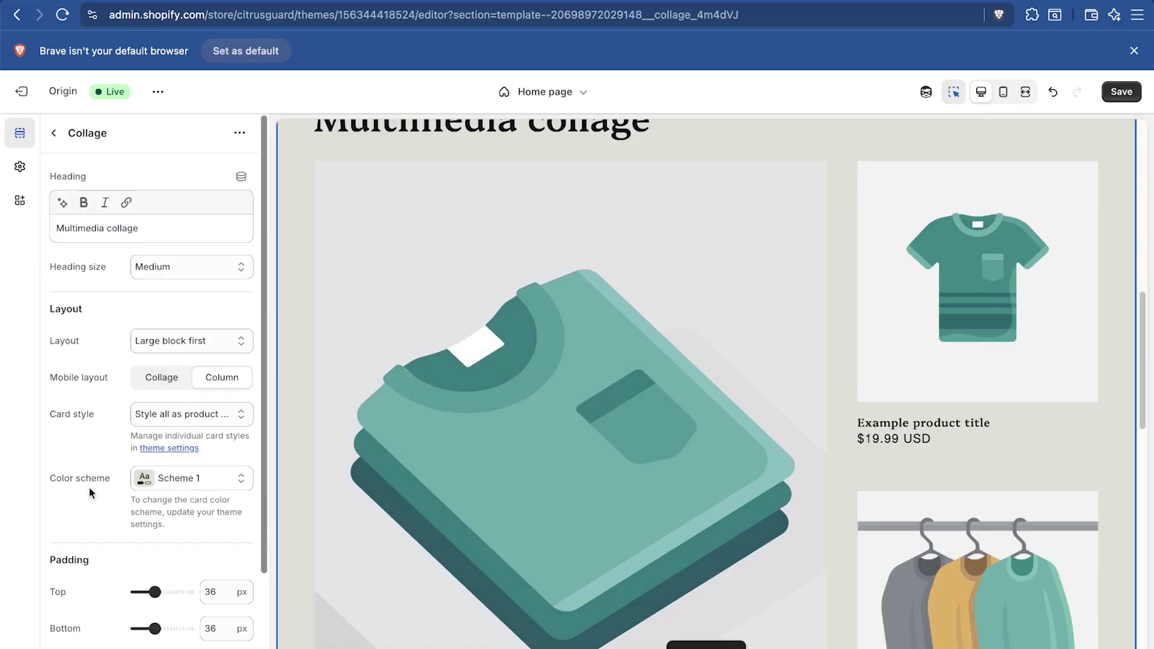
{"action": "left_click", "coordinate": [191, 484]}
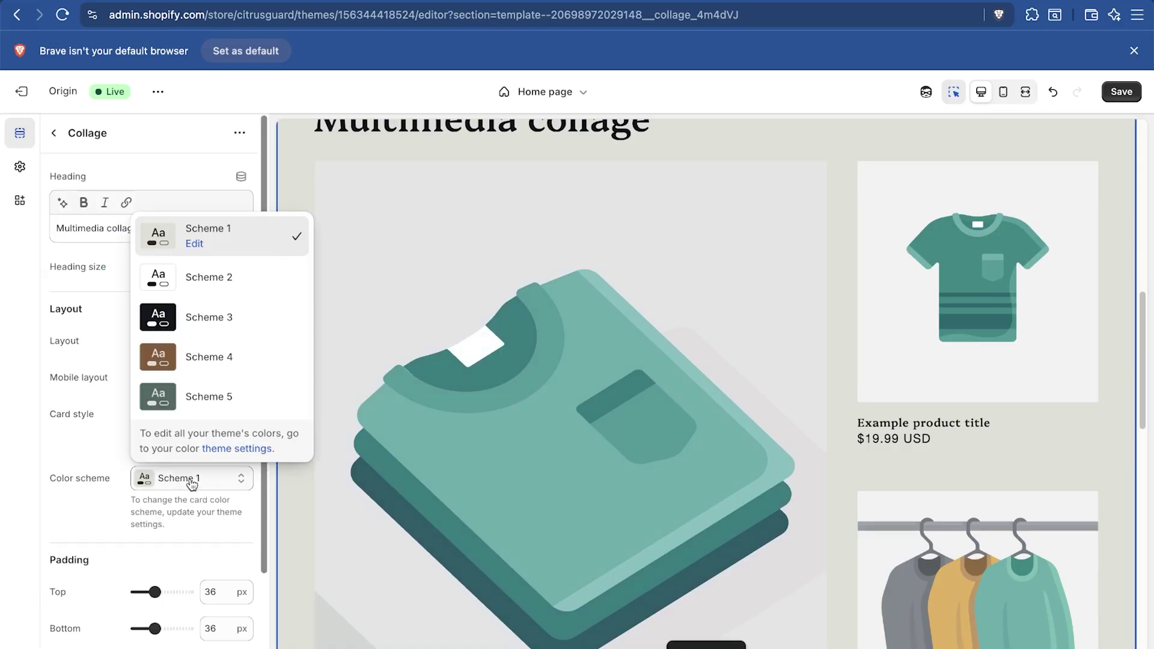
{"action": "left_click", "coordinate": [221, 291]}
{"action": "key", "text": "Escape"}
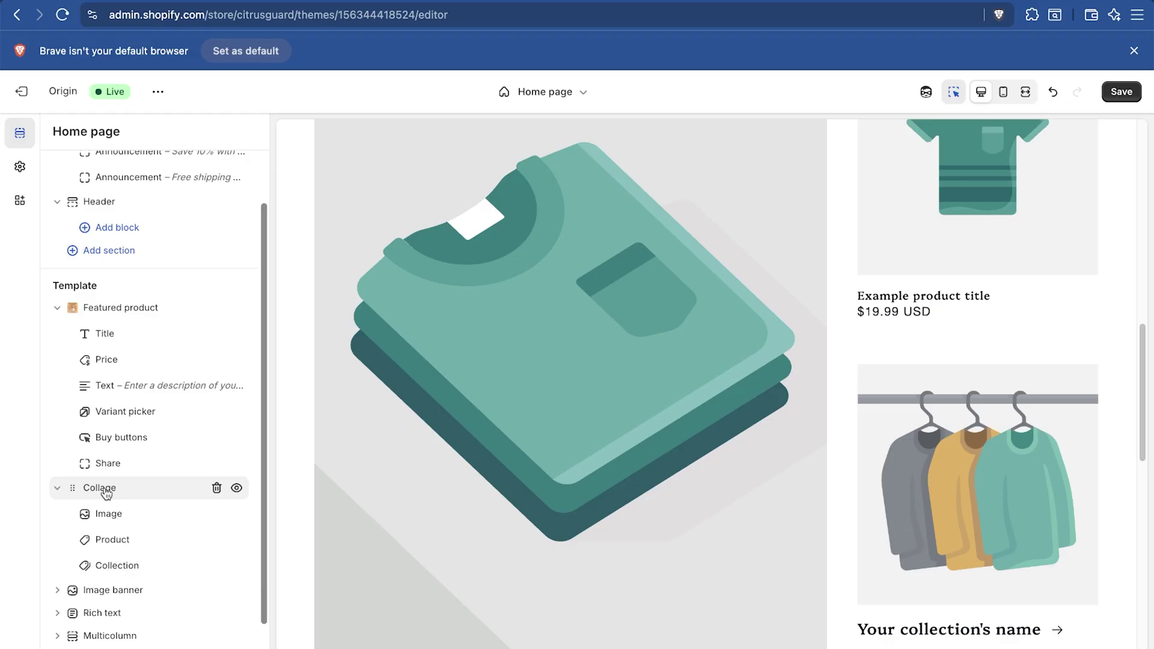
{"action": "left_click", "coordinate": [57, 487]}
{"action": "left_click", "coordinate": [57, 488]}
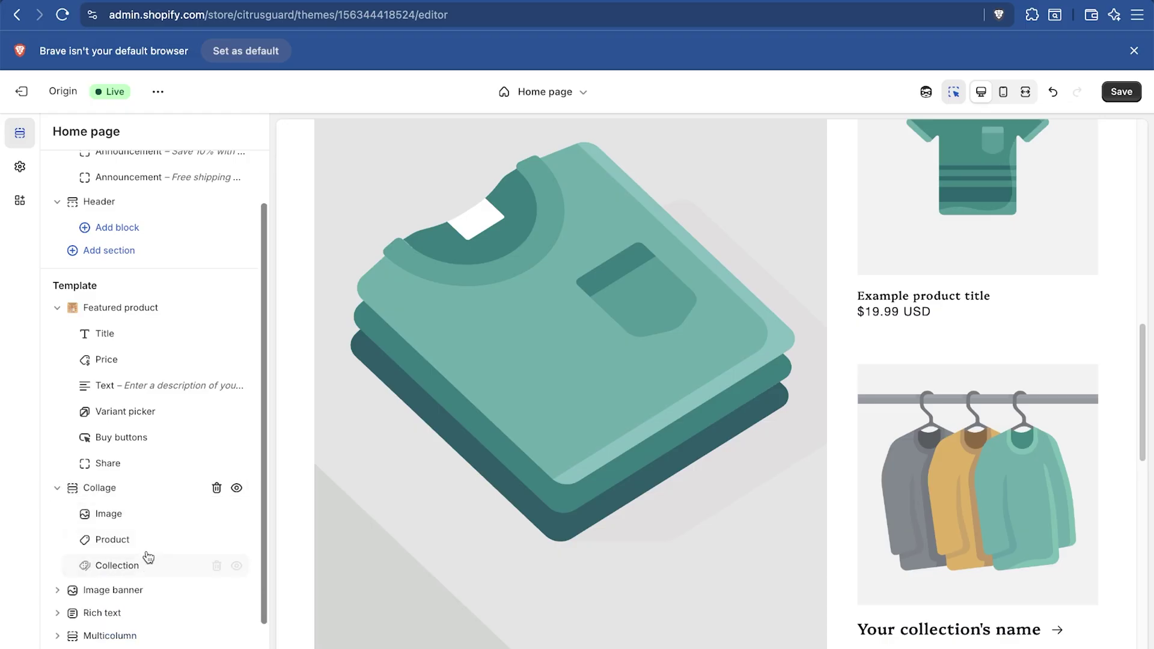
{"action": "left_click", "coordinate": [141, 518]}
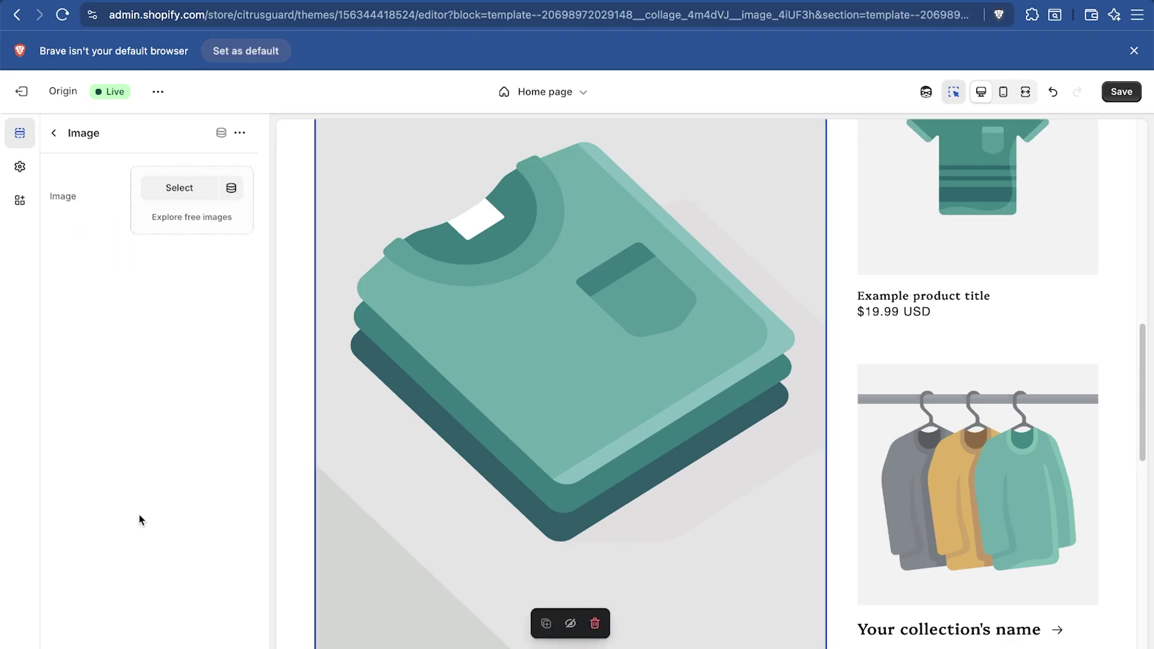
{"action": "left_click", "coordinate": [196, 187]}
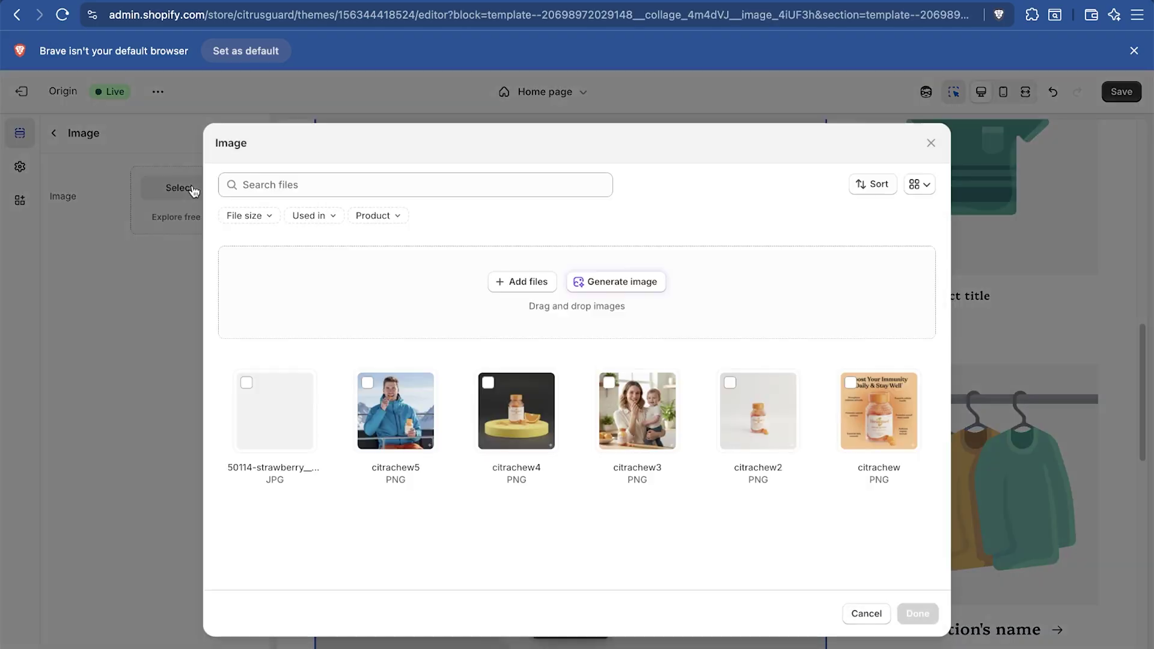
{"action": "left_click", "coordinate": [652, 414]}
{"action": "left_click", "coordinate": [918, 613]}
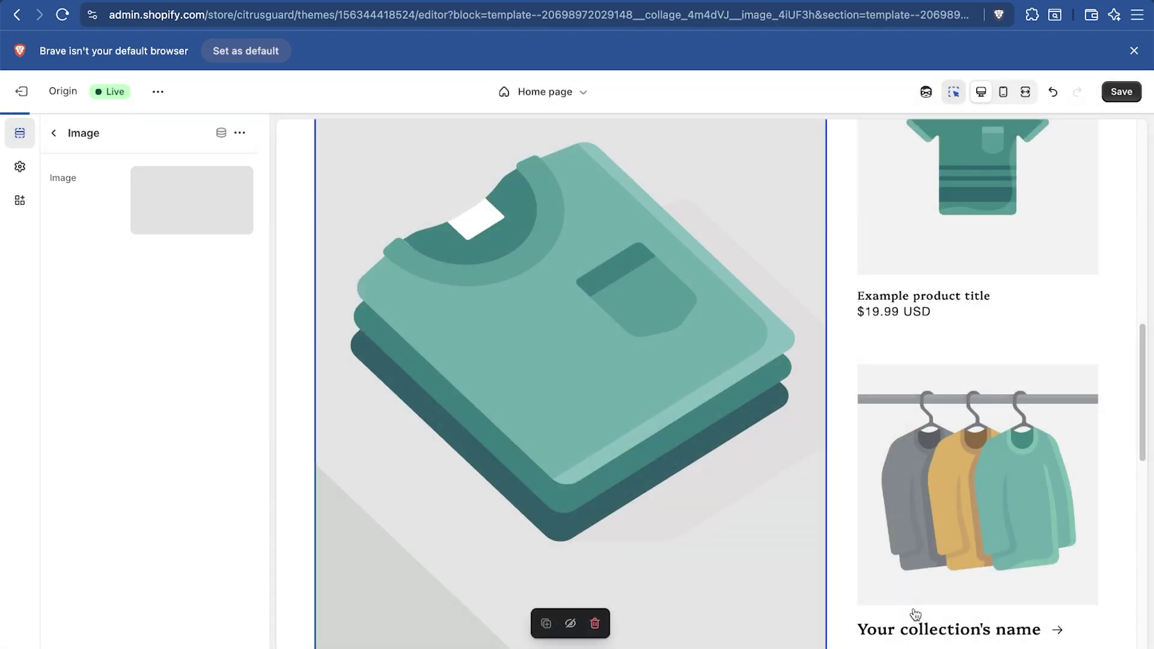
{"action": "key", "text": "Escape"}
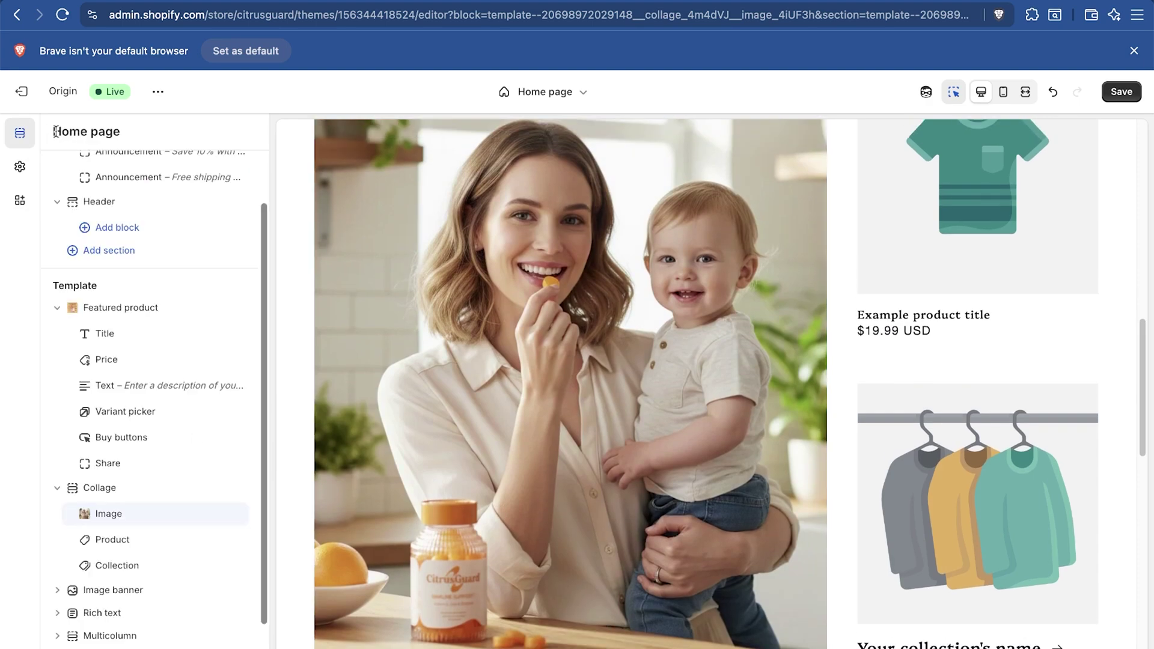
{"action": "left_click", "coordinate": [121, 539]}
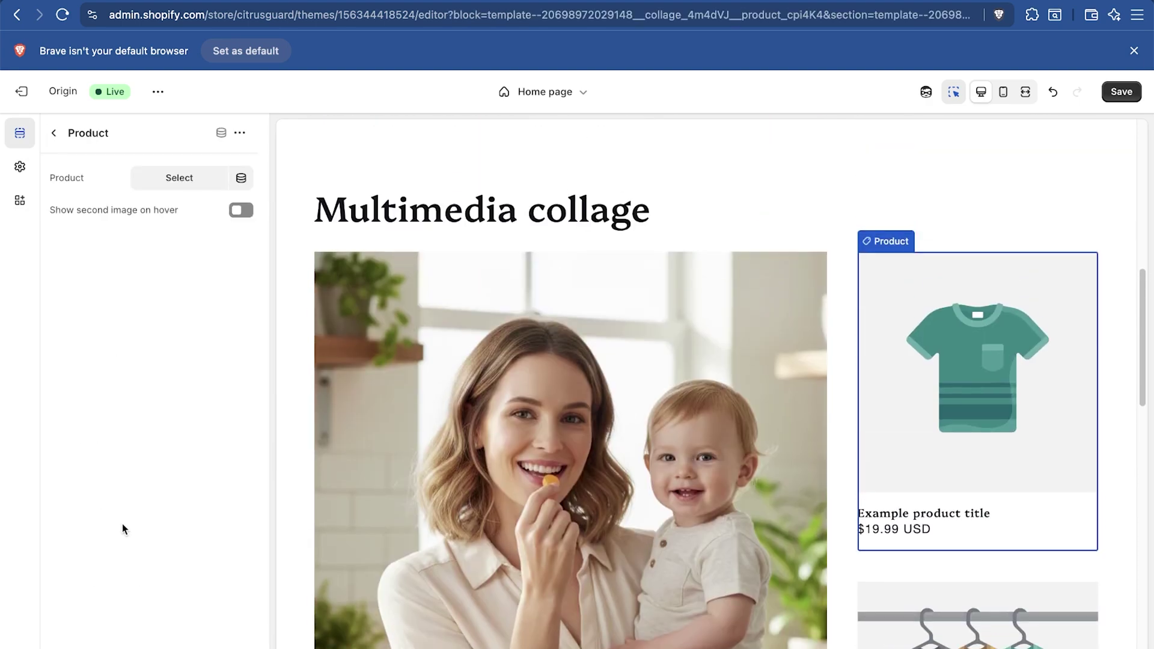
{"action": "left_click", "coordinate": [196, 188]}
{"action": "left_click", "coordinate": [108, 254]}
{"action": "left_click", "coordinate": [53, 134]}
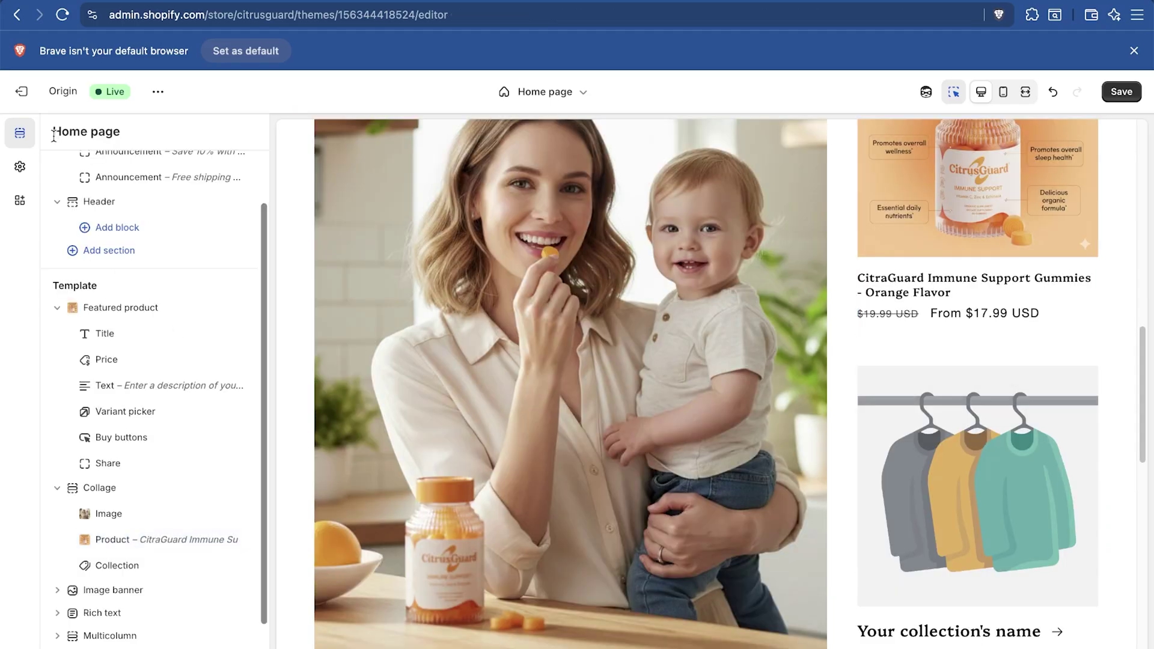
{"action": "left_click", "coordinate": [216, 567]}
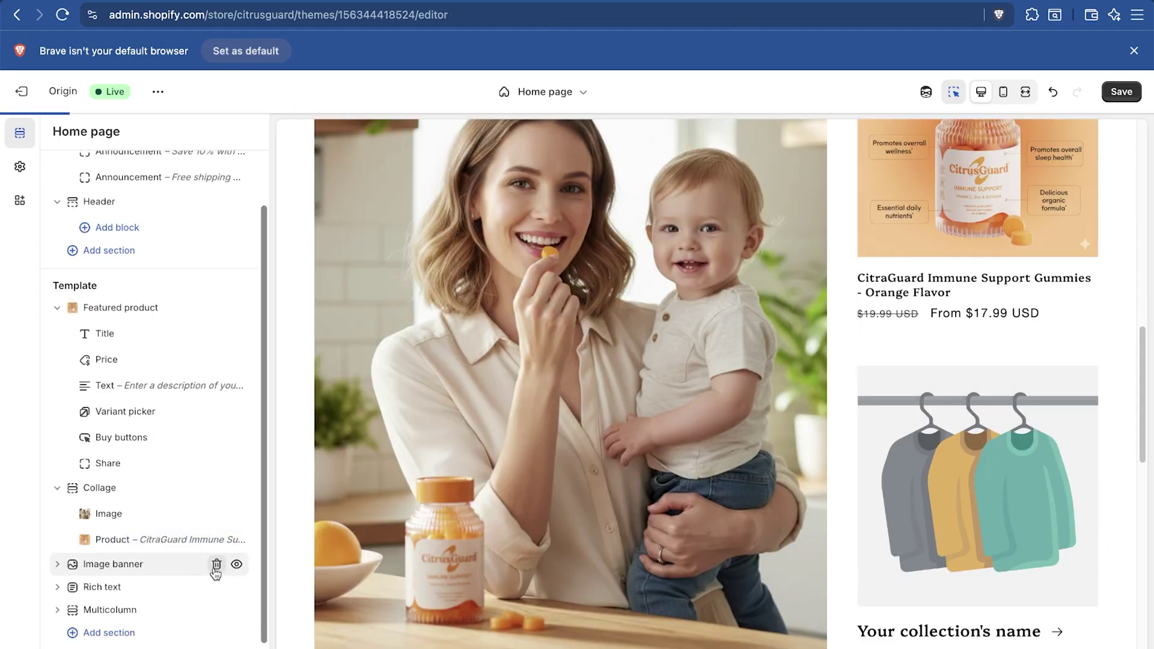
{"action": "left_click_drag", "start_coordinate": [161, 541], "coordinate": [161, 529]}
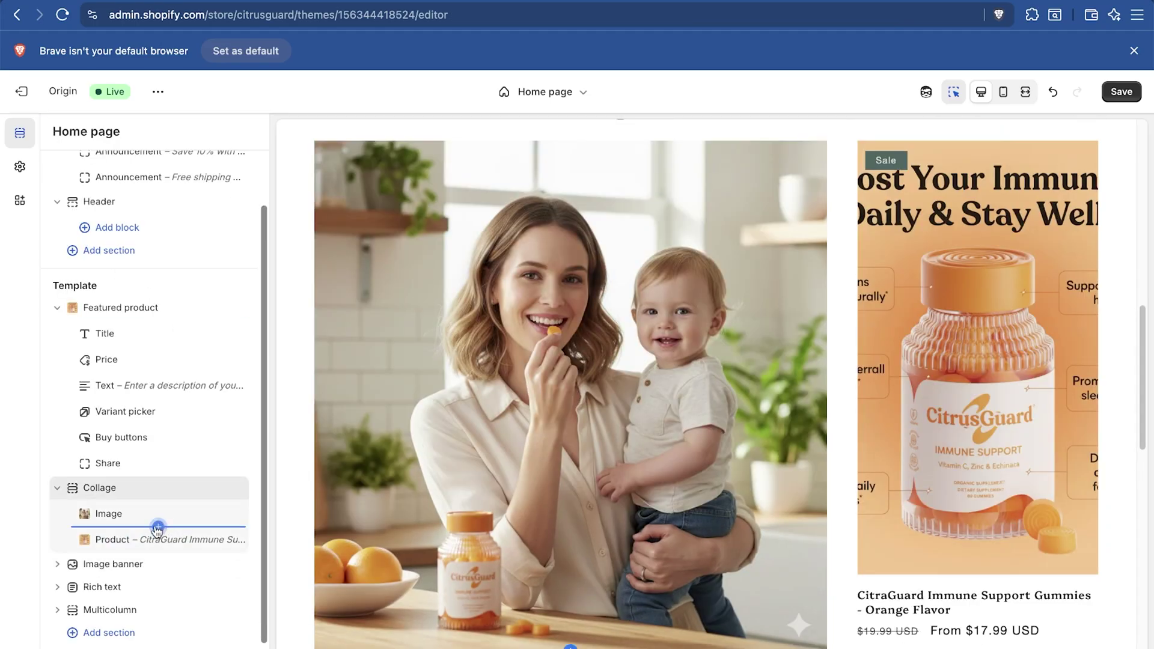
{"action": "left_click", "coordinate": [158, 527]}
{"action": "left_click", "coordinate": [310, 326]}
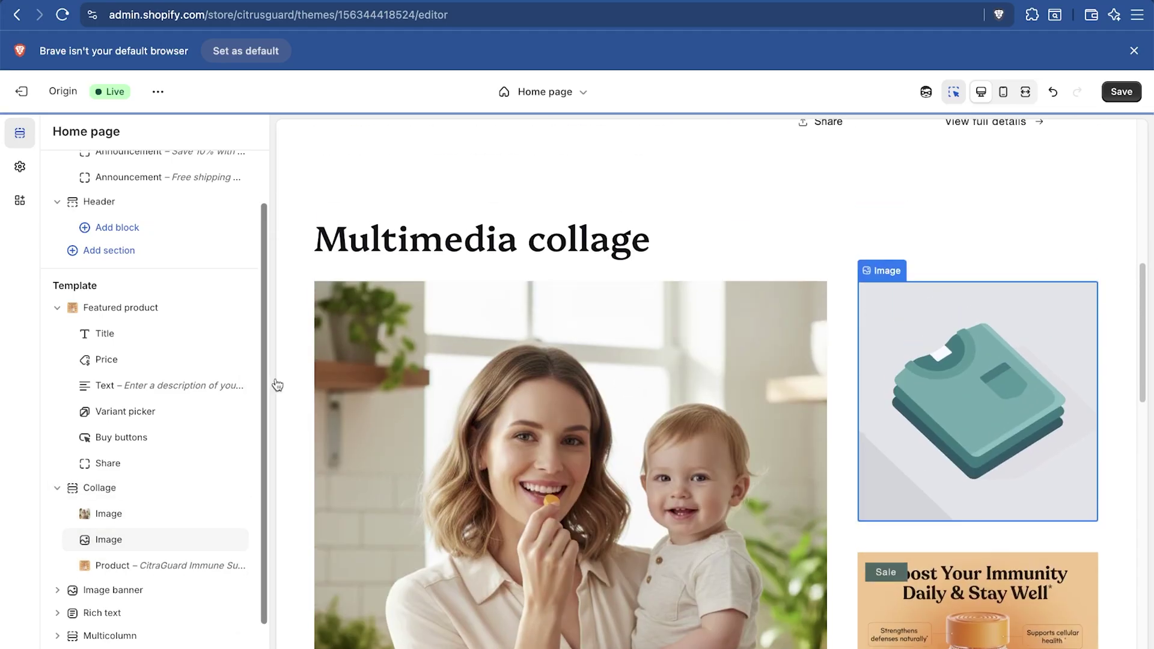
{"action": "left_click", "coordinate": [171, 187]}
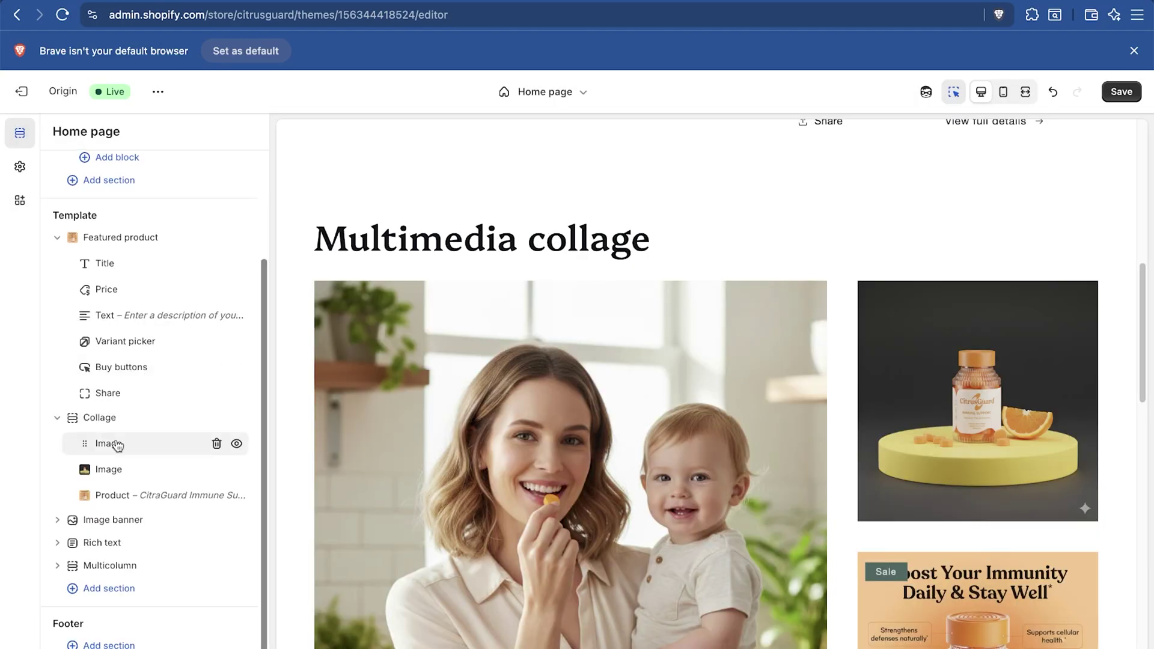
{"action": "scroll", "coordinate": [123, 451], "scroll_direction": "down", "scroll_amount": 1}
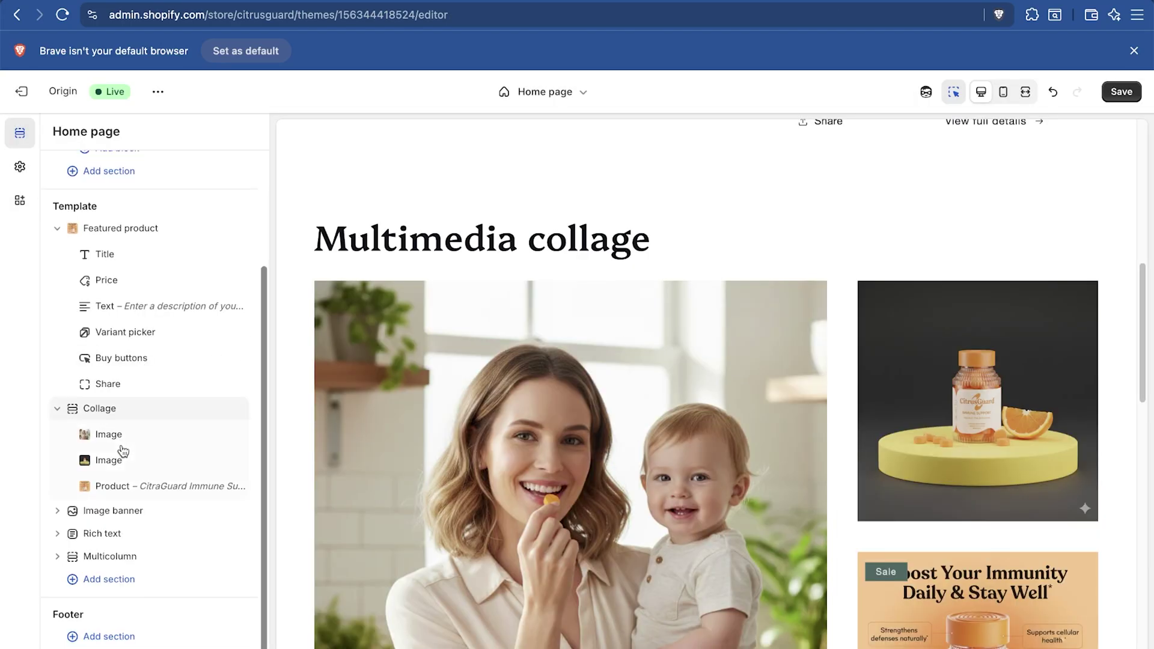
{"action": "mouse_move", "coordinate": [186, 460]}
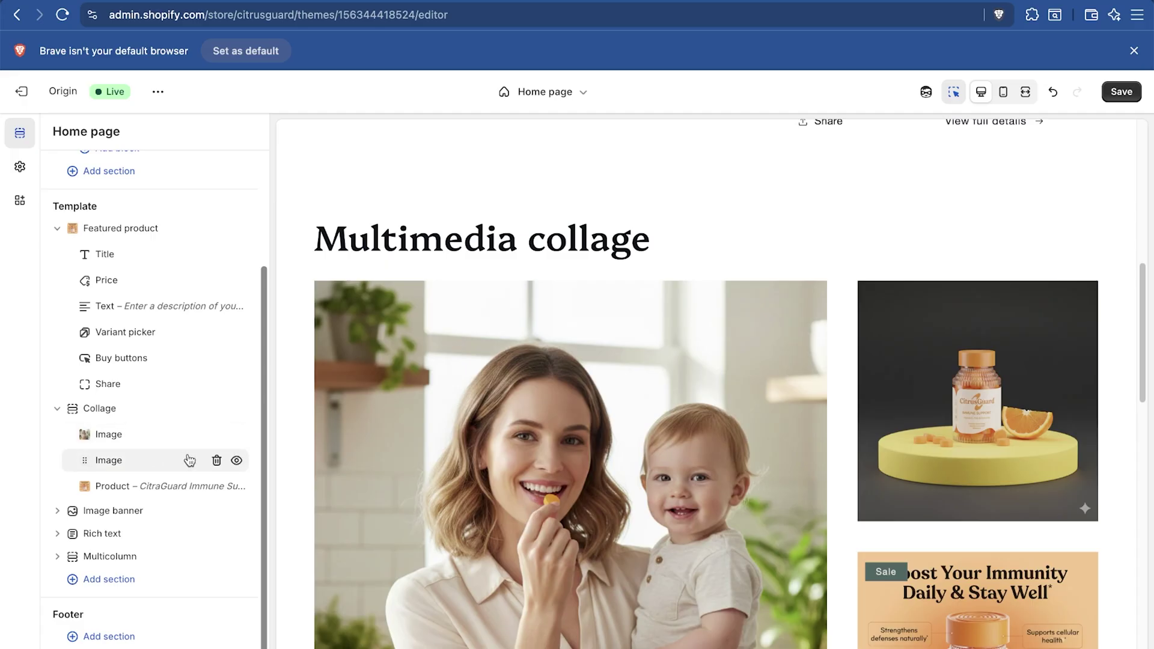
{"action": "left_click", "coordinate": [236, 463]}
{"action": "left_click", "coordinate": [237, 463]}
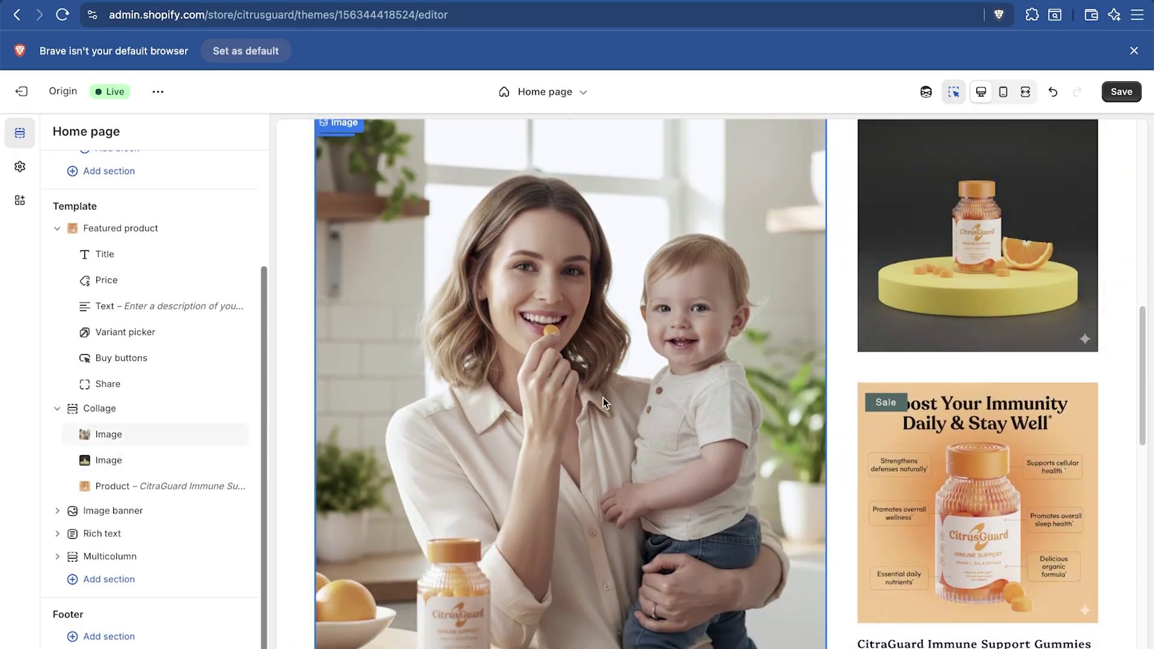
{"action": "scroll", "coordinate": [614, 386], "scroll_direction": "up", "scroll_amount": 3}
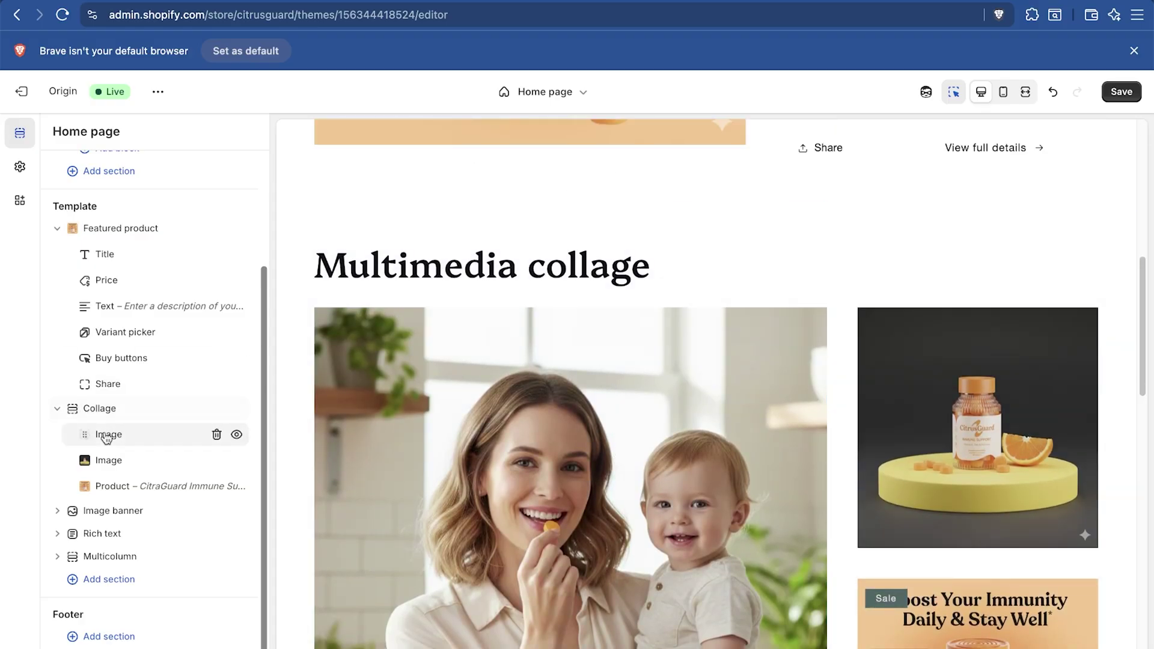
Select the Collage section's heading text in its settings
{"action": "left_click", "coordinate": [98, 407]}
{"action": "left_click", "coordinate": [136, 229]}
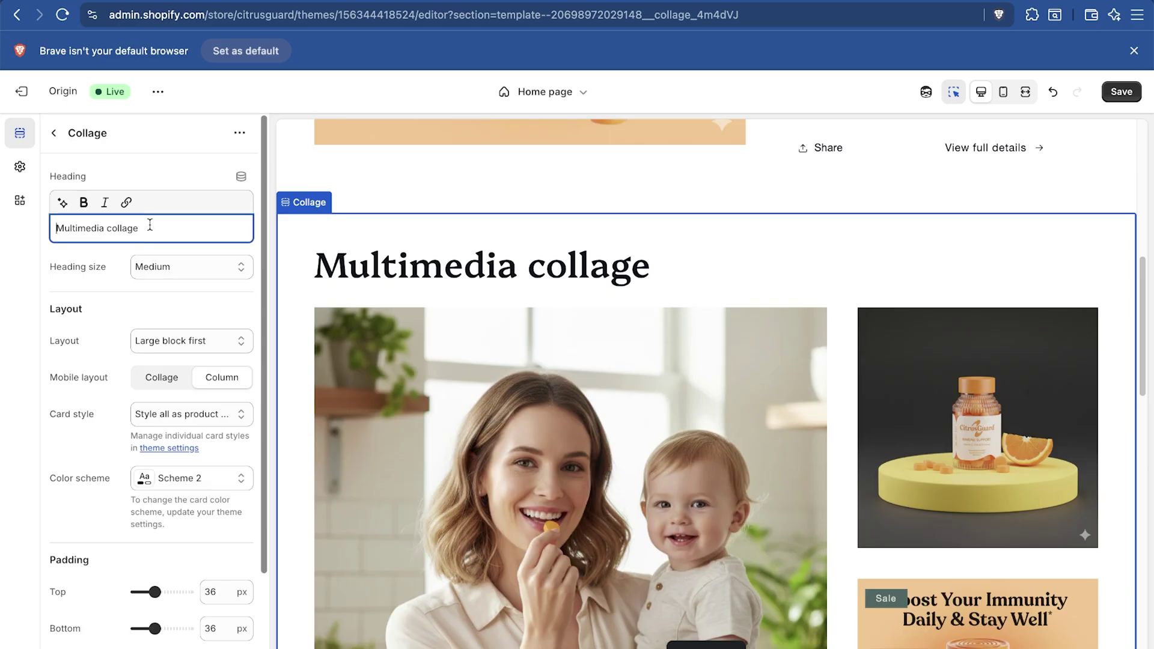
{"action": "triple_click", "coordinate": [149, 229]}
{"action": "key", "text": "Escape"}
Delete the Image banner and Rich text sections and save the home page
{"action": "mouse_move", "coordinate": [176, 518]}
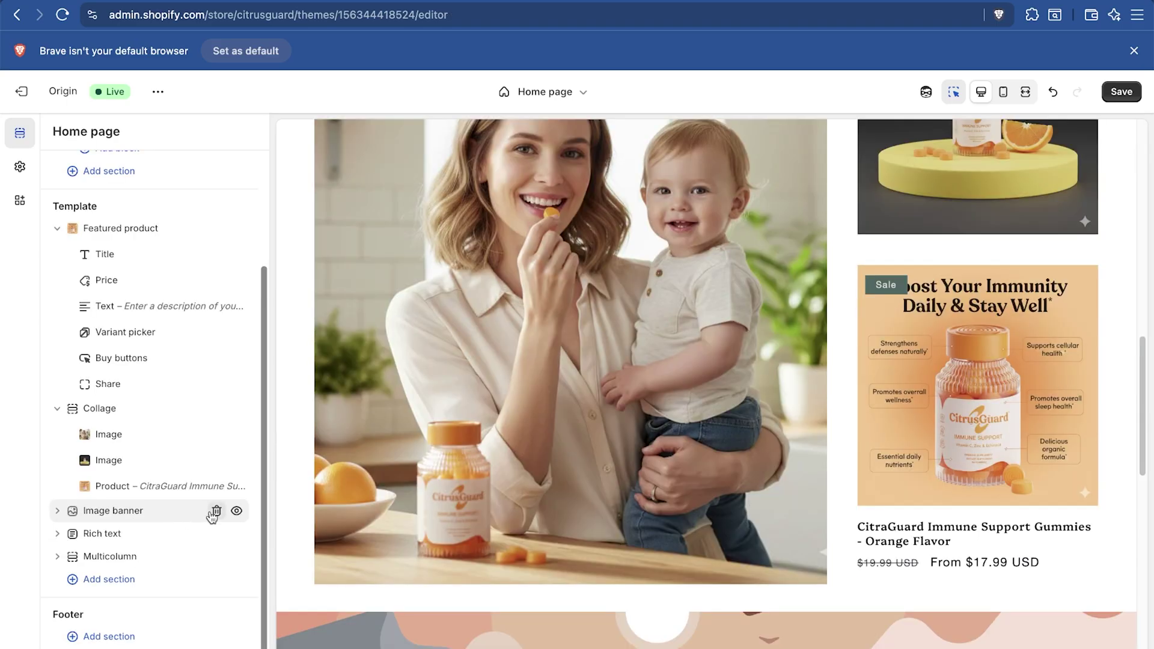
{"action": "left_click", "coordinate": [215, 511]}
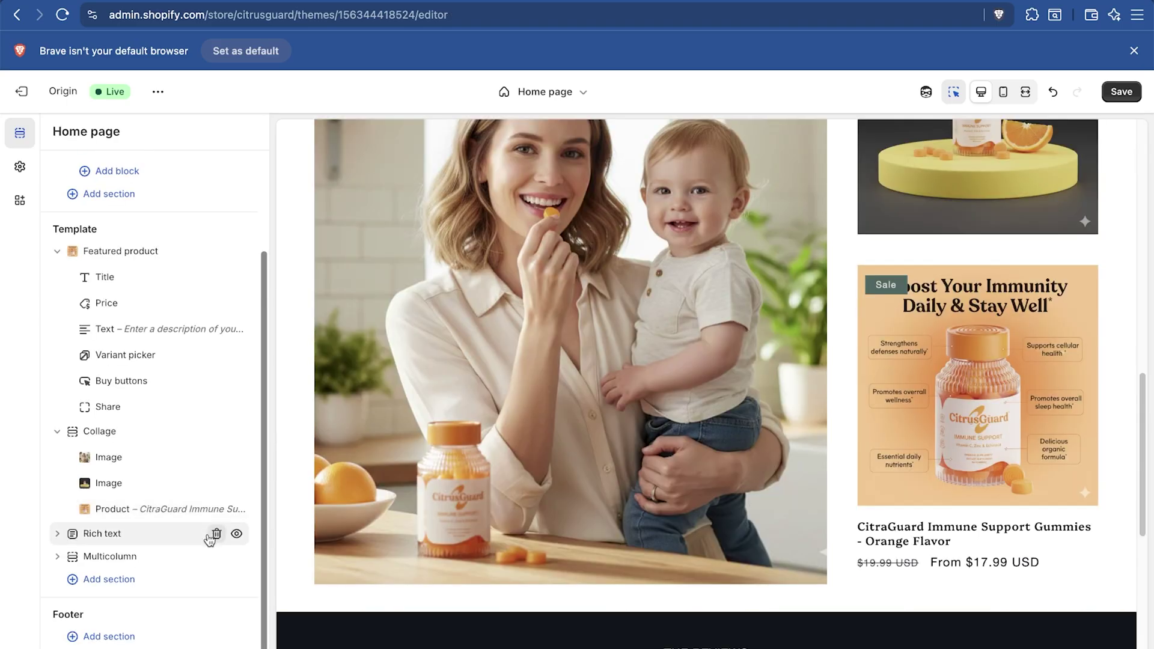
{"action": "left_click", "coordinate": [215, 536]}
{"action": "left_click", "coordinate": [1121, 91]}
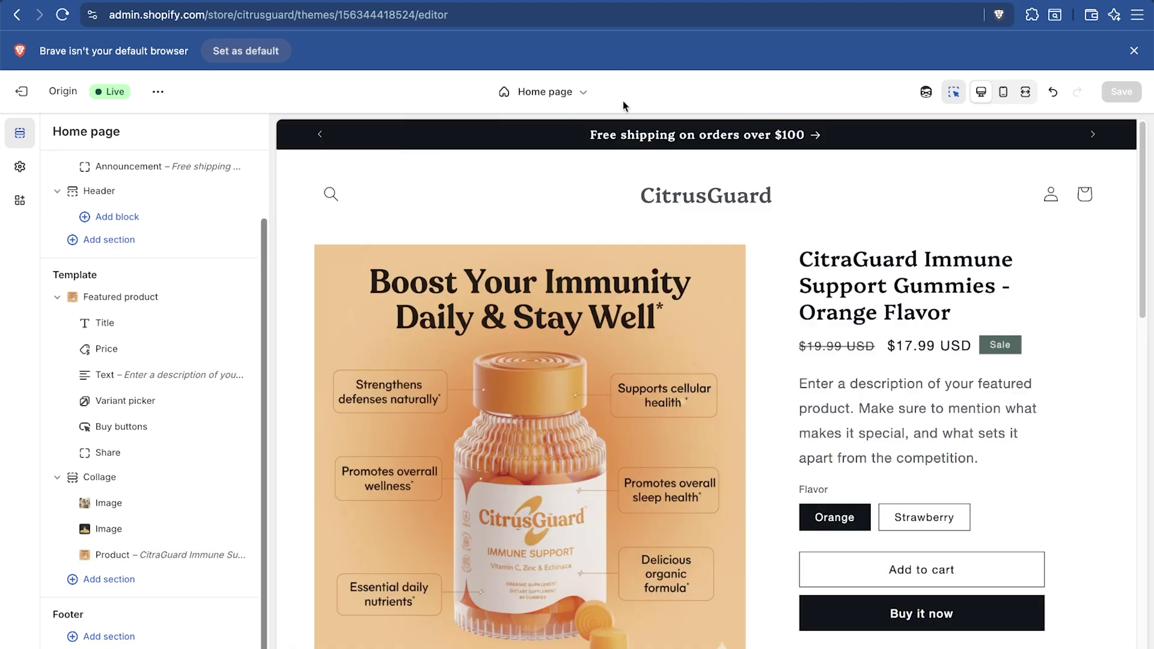
{"action": "left_click", "coordinate": [550, 95]}
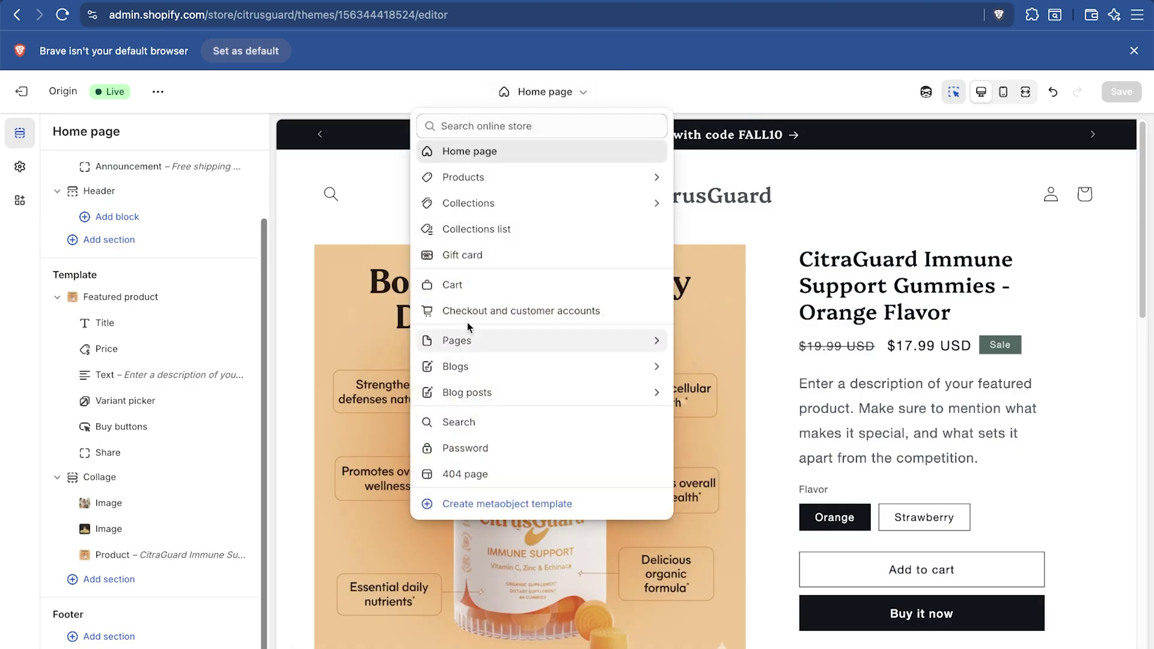
Preview the homepage at mobile width, then switch back to desktop
{"action": "left_click", "coordinate": [1004, 91]}
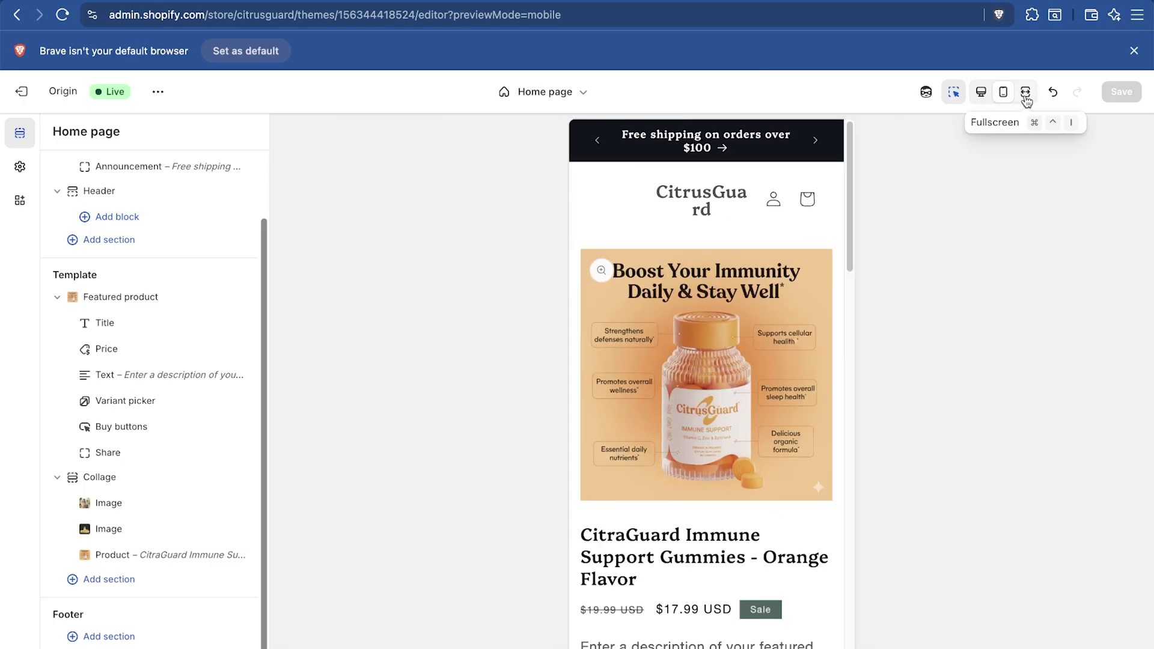
{"action": "left_click", "coordinate": [981, 93]}
{"action": "left_click", "coordinate": [1002, 92]}
{"action": "scroll", "coordinate": [827, 302], "scroll_direction": "down", "scroll_amount": 10}
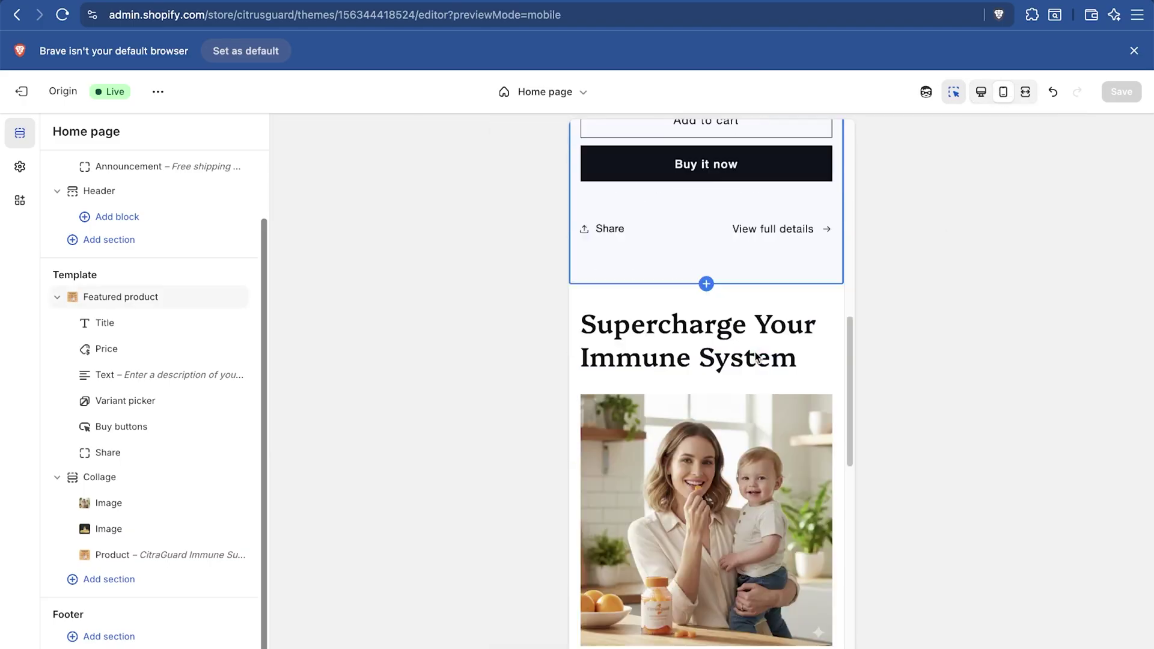
{"action": "scroll", "coordinate": [827, 302], "scroll_direction": "up", "scroll_amount": 10}
{"action": "left_click", "coordinate": [981, 91]}
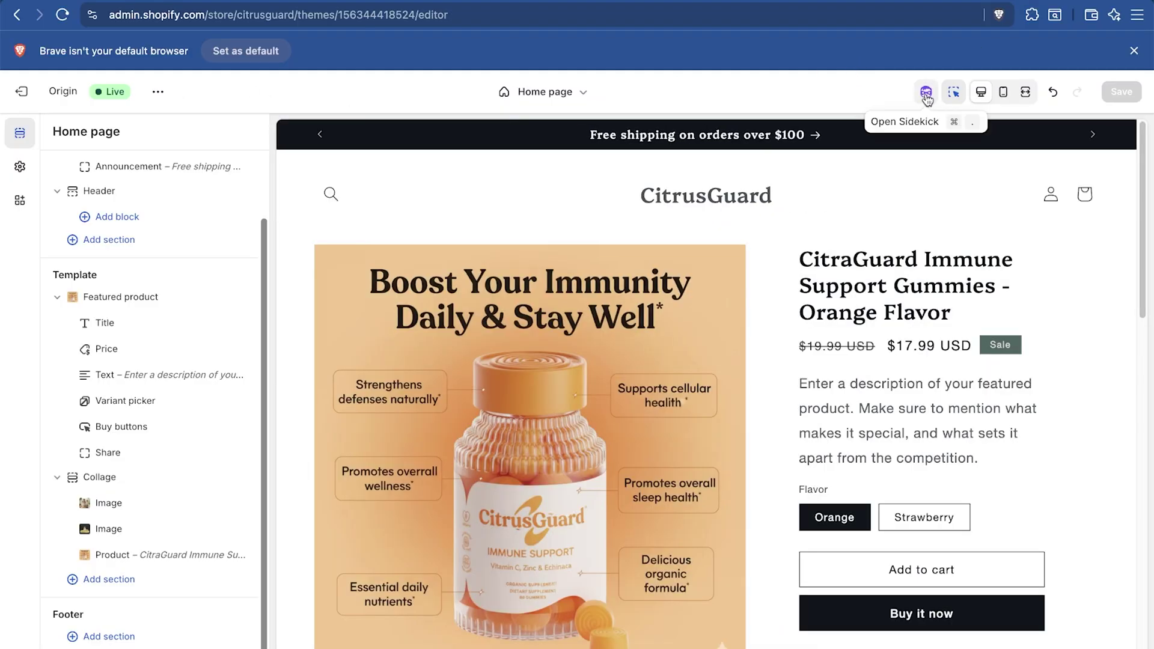
Ask Sidekick how to remove the email-subscribe section, then exit to the Themes page
{"action": "left_click", "coordinate": [927, 92]}
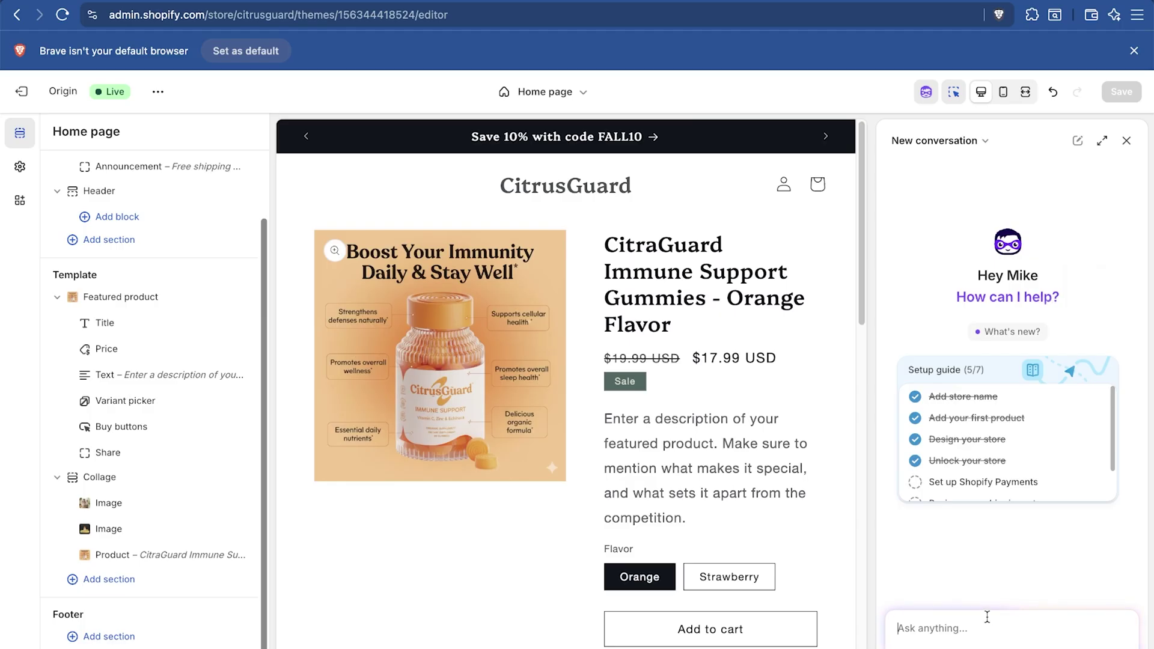
{"action": "type", "text": "remove the \"subscribe to our email list\" thing on the bottom of my website"}
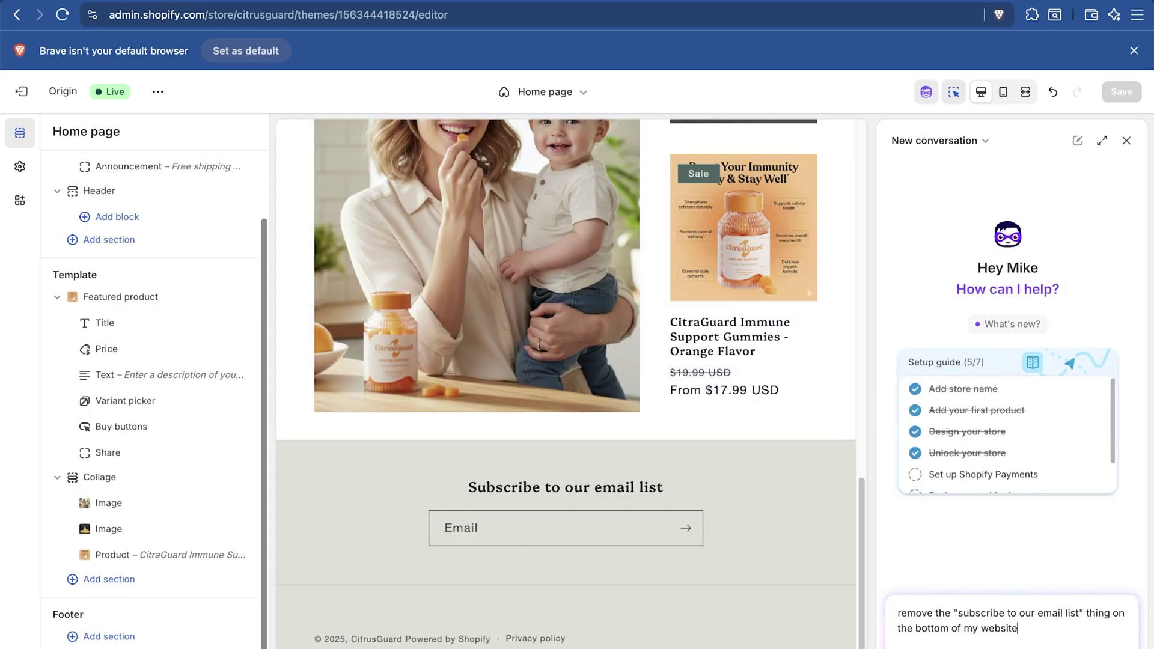
{"action": "key", "text": "Return"}
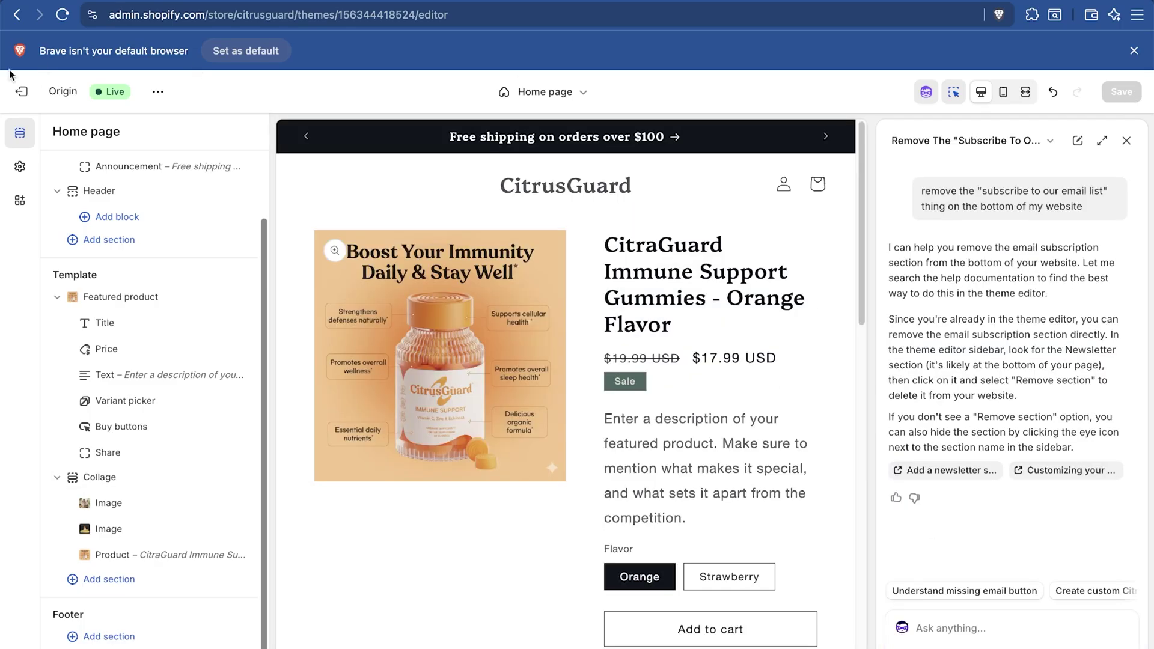
{"action": "left_click", "coordinate": [21, 92]}
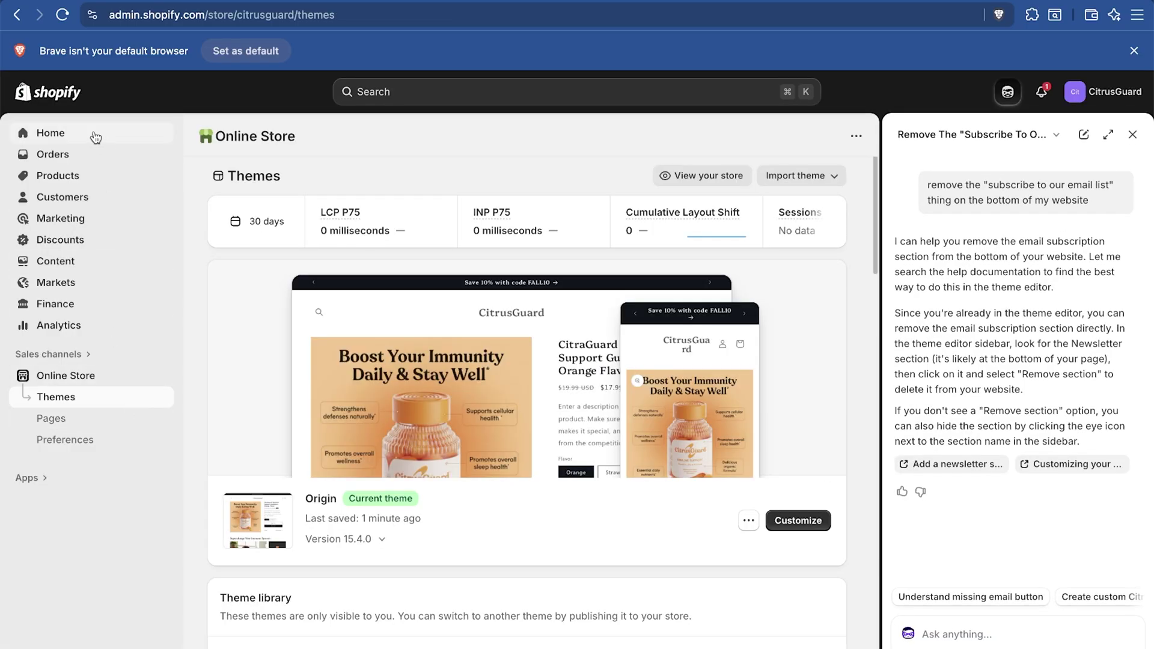
Start an Amount off products discount with code FALL10 at 10% off
{"action": "left_click", "coordinate": [63, 249]}
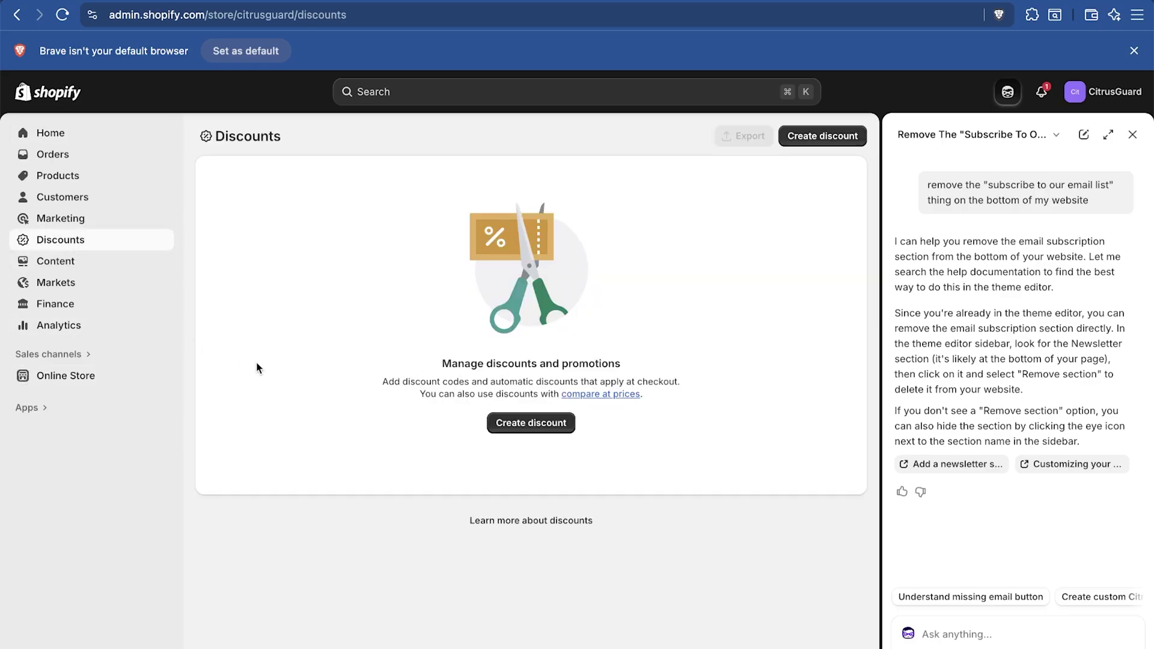
{"action": "left_click", "coordinate": [559, 428]}
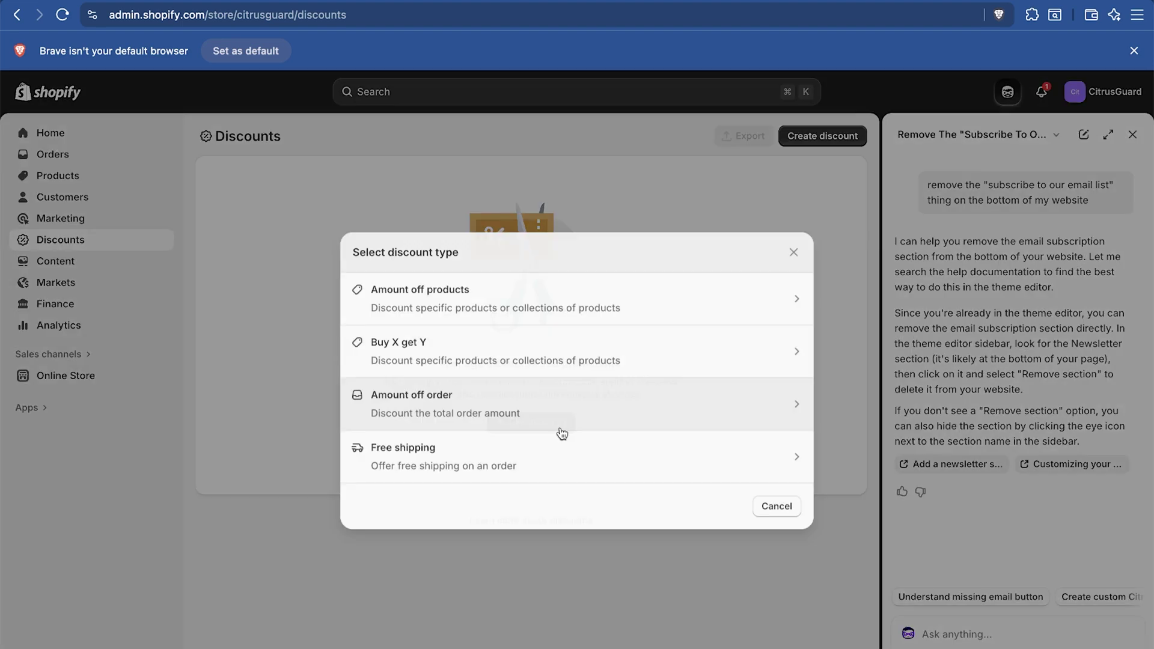
{"action": "left_click", "coordinate": [500, 312]}
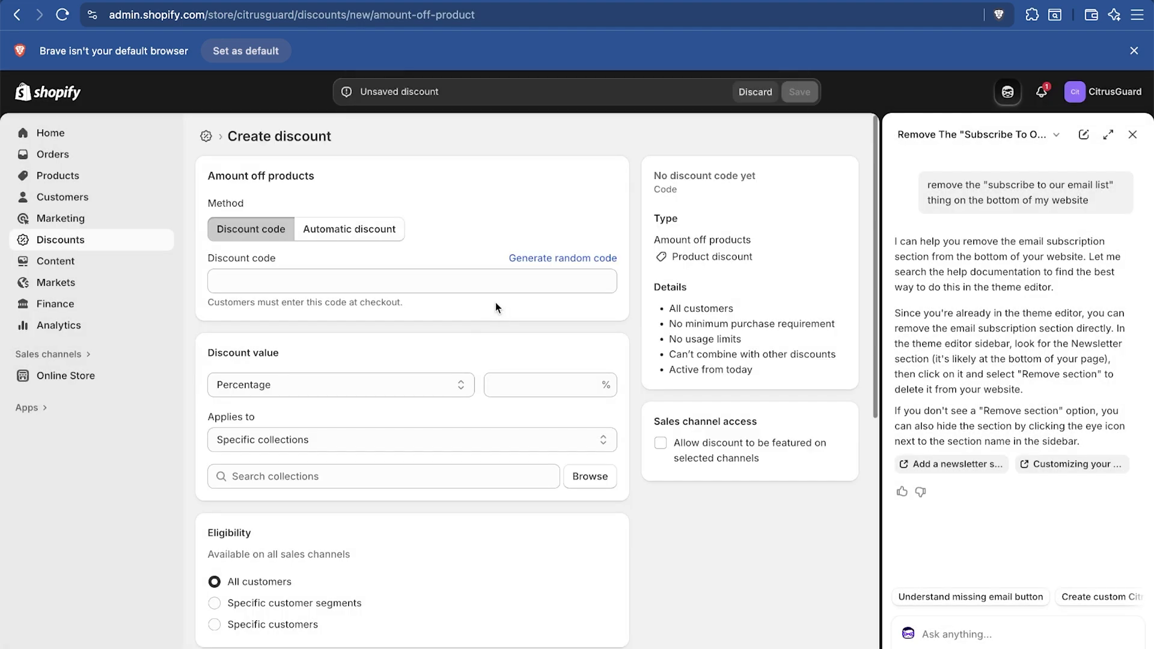
{"action": "left_click", "coordinate": [386, 284]}
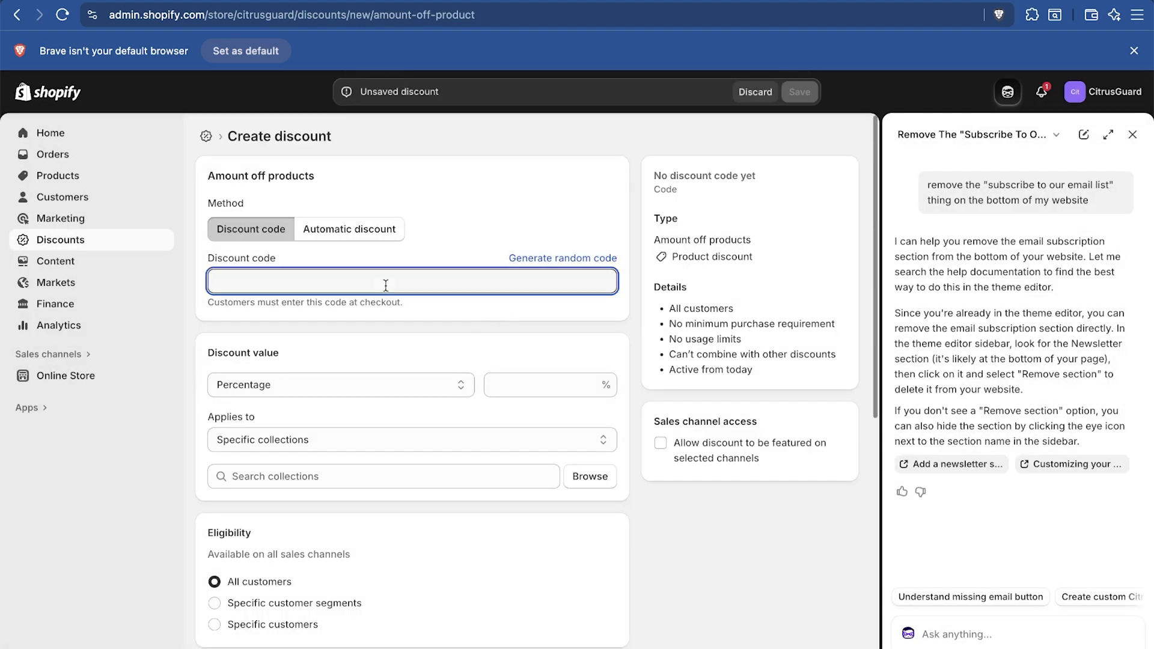
{"action": "type", "text": "FALL10"}
{"action": "left_click", "coordinate": [524, 386]}
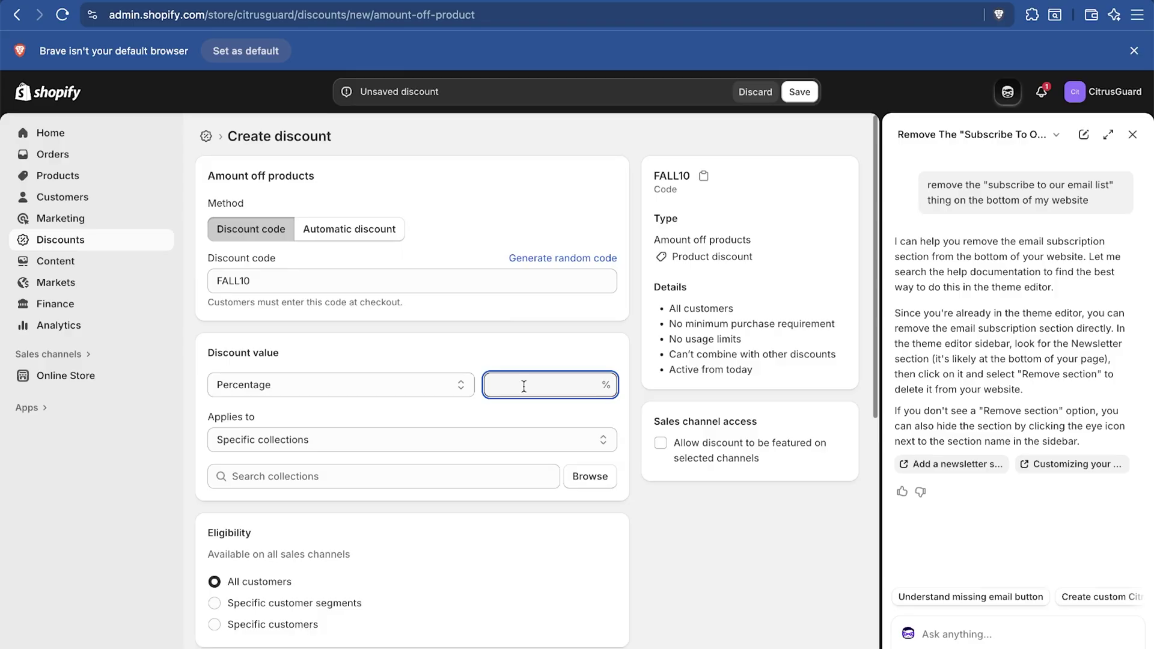
{"action": "type", "text": "10"}
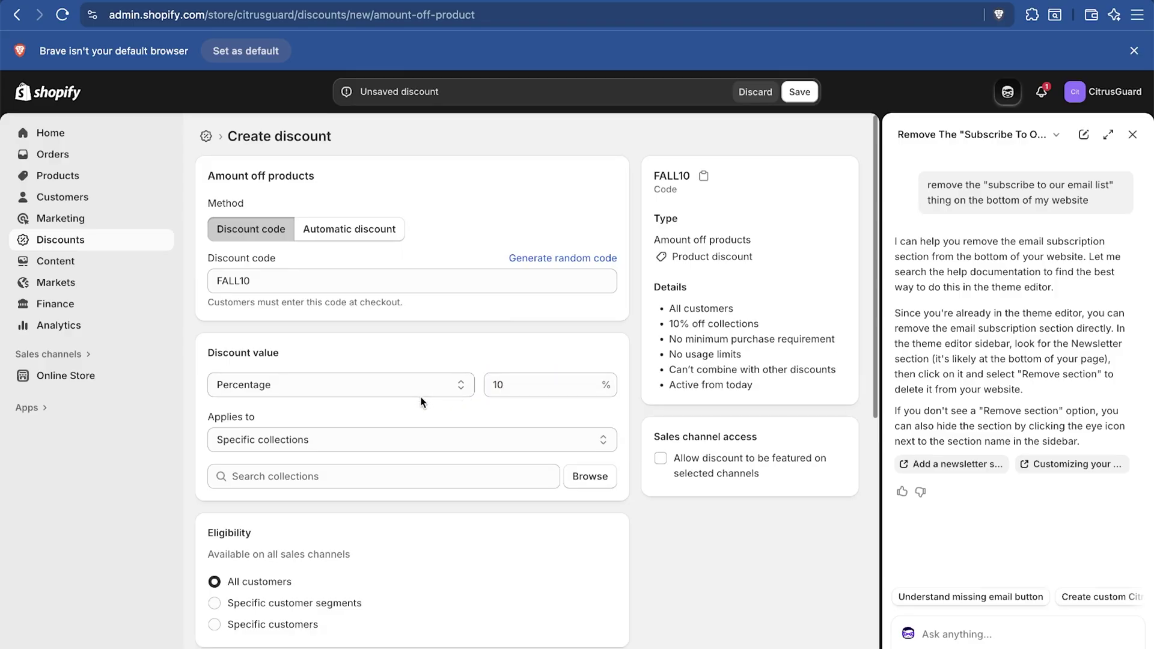
{"action": "left_click", "coordinate": [420, 390]}
{"action": "left_click", "coordinate": [470, 421]}
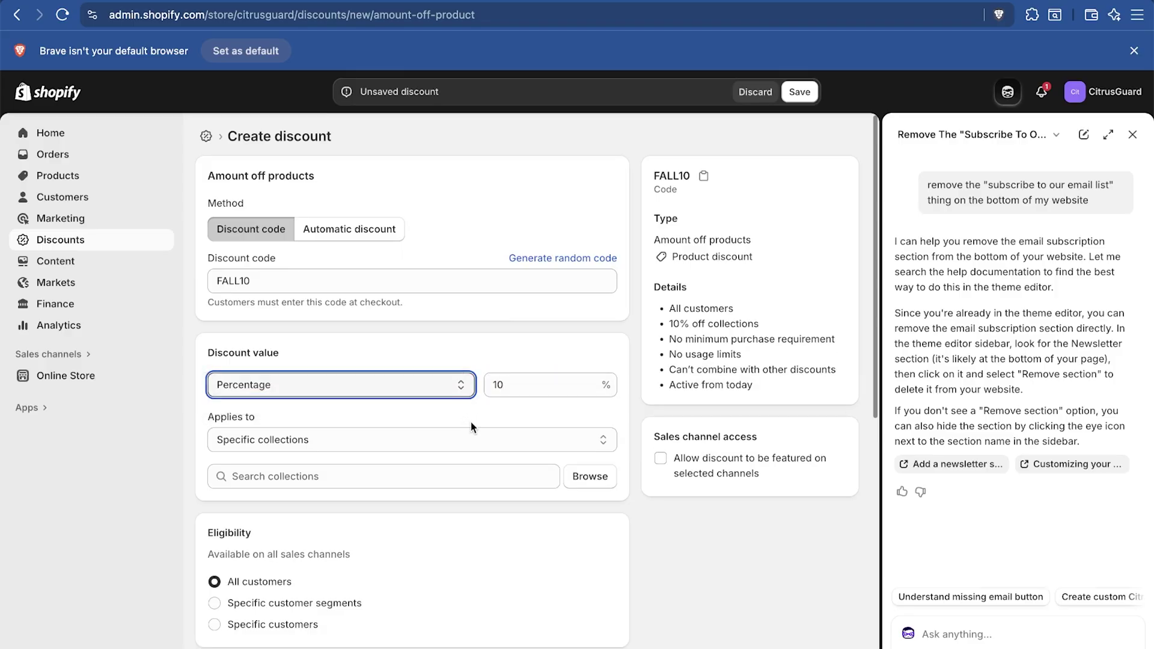
Apply FALL10 to the gummies' Orange and Strawberry variants and save the discount
{"action": "scroll", "coordinate": [471, 422], "scroll_direction": "down", "scroll_amount": 1}
{"action": "left_click", "coordinate": [486, 396]}
{"action": "left_click", "coordinate": [486, 413]}
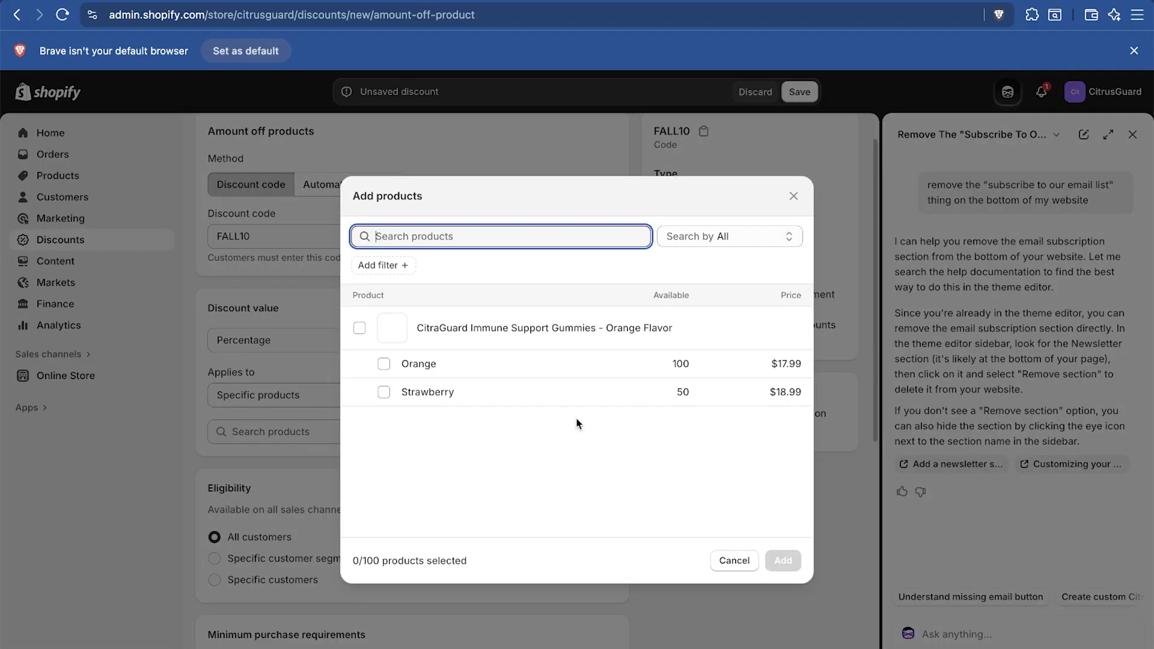
{"action": "left_click", "coordinate": [457, 368]}
{"action": "left_click", "coordinate": [421, 391]}
{"action": "left_click", "coordinate": [783, 561]}
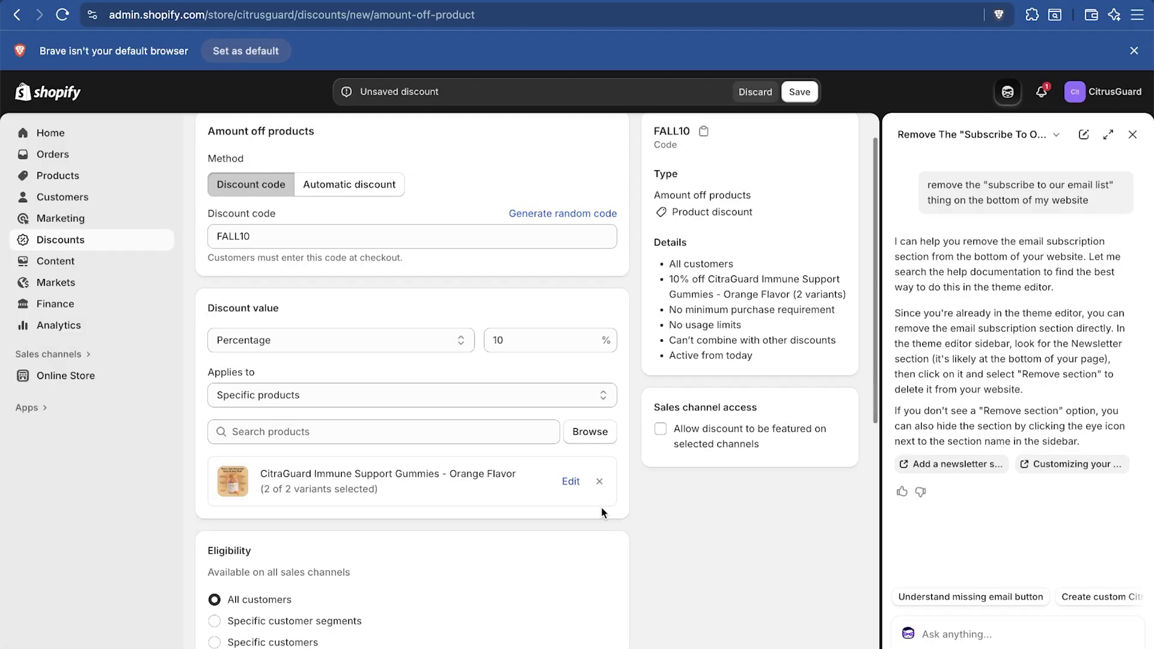
{"action": "scroll", "coordinate": [722, 541], "scroll_direction": "down", "scroll_amount": 5}
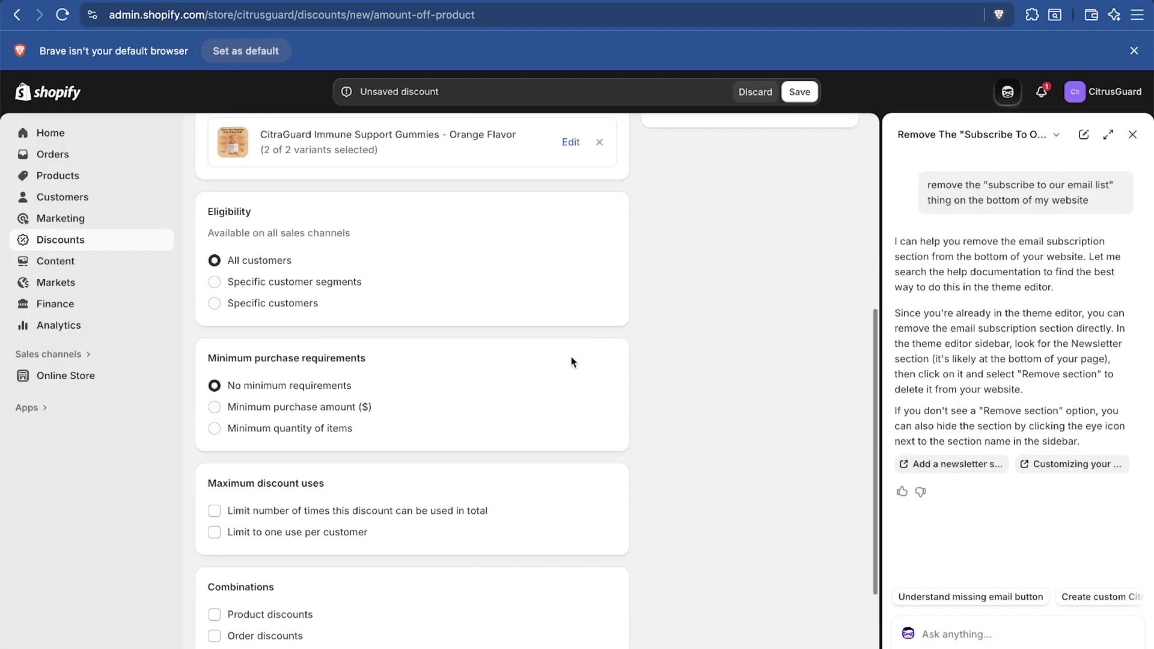
{"action": "scroll", "coordinate": [565, 370], "scroll_direction": "down", "scroll_amount": 1}
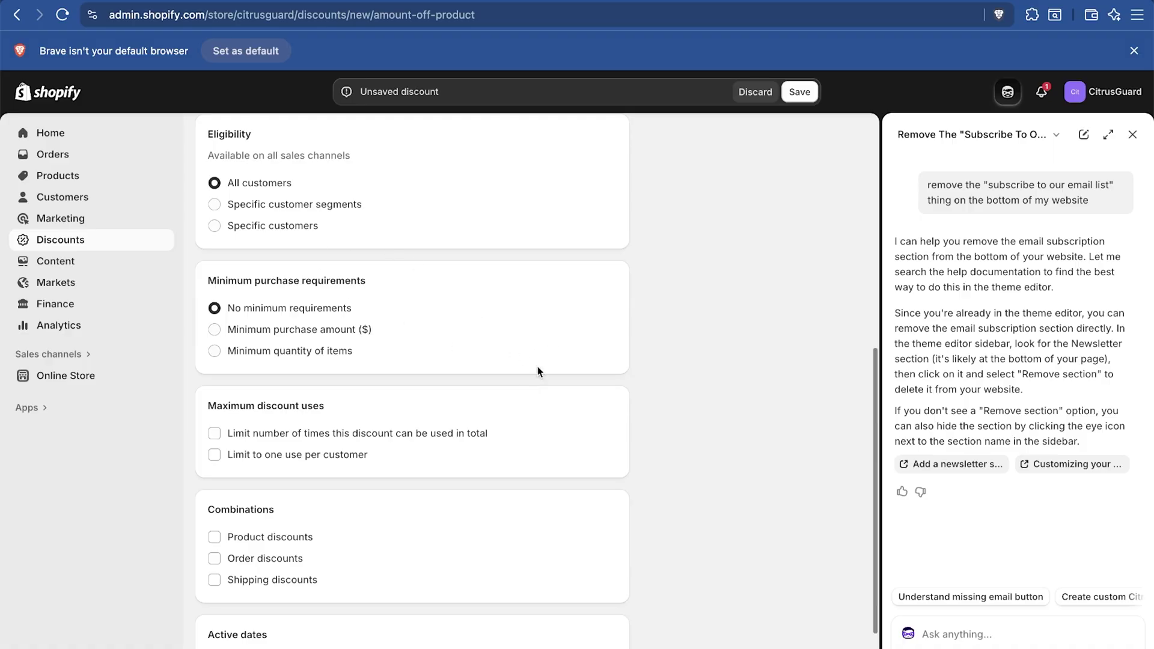
{"action": "scroll", "coordinate": [532, 373], "scroll_direction": "down", "scroll_amount": 2}
{"action": "left_click", "coordinate": [803, 92]}
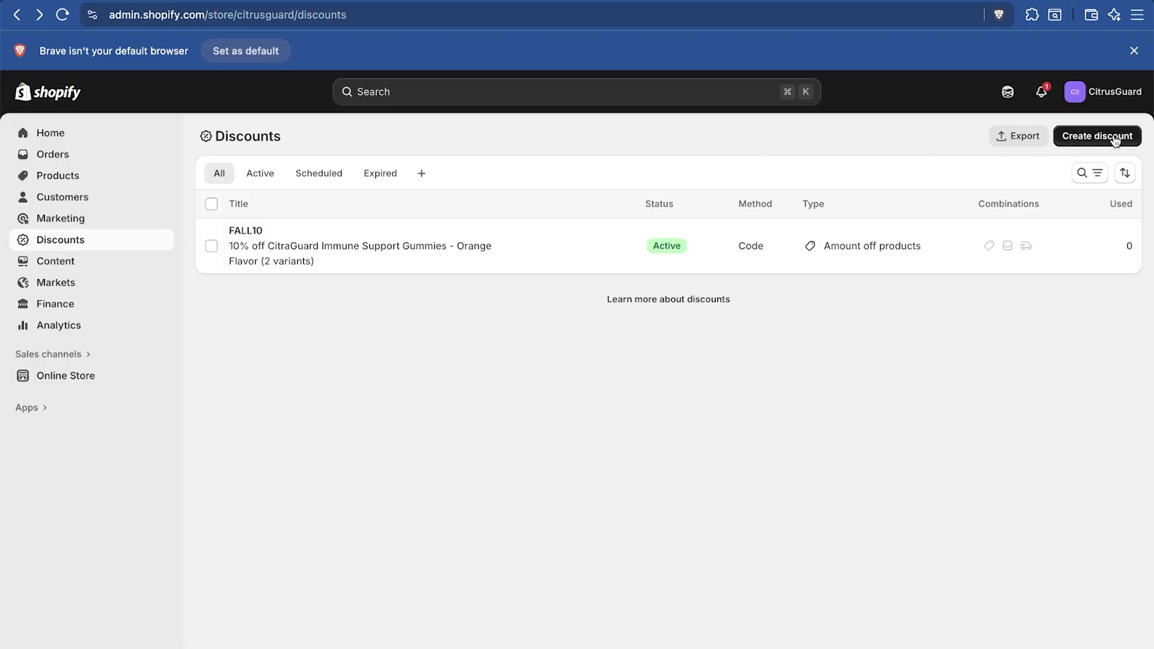
Create an automatic 'Free Shipping' discount requiring a $25.00 minimum purchase
{"action": "left_click", "coordinate": [1076, 136]}
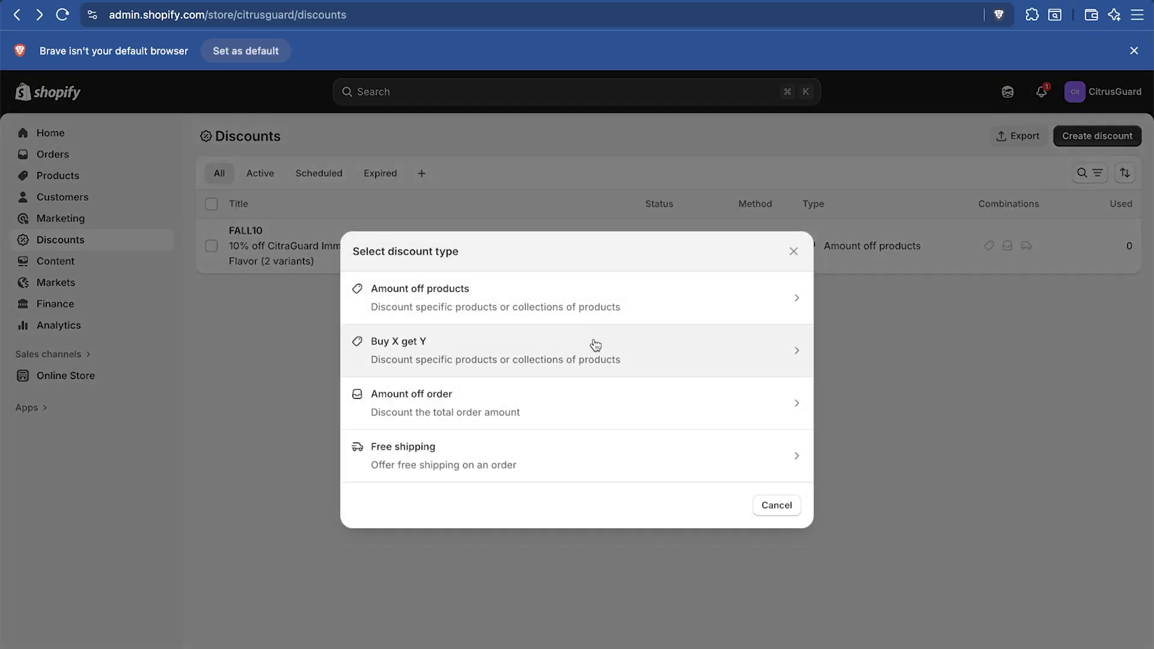
{"action": "left_click", "coordinate": [589, 455]}
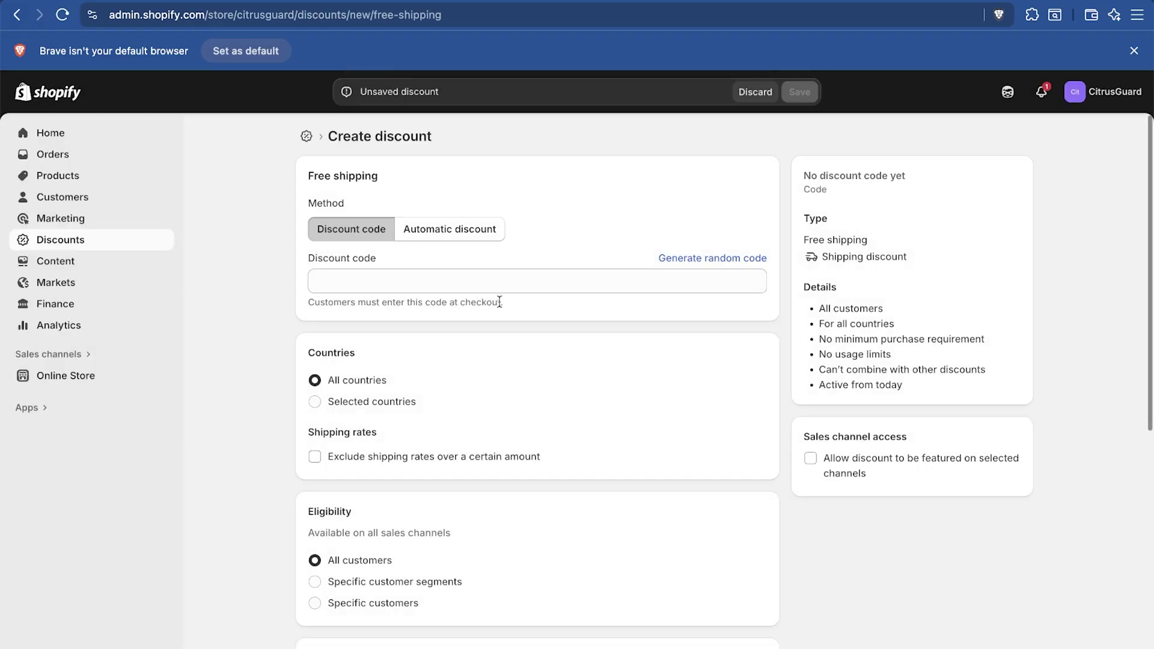
{"action": "left_click", "coordinate": [459, 235]}
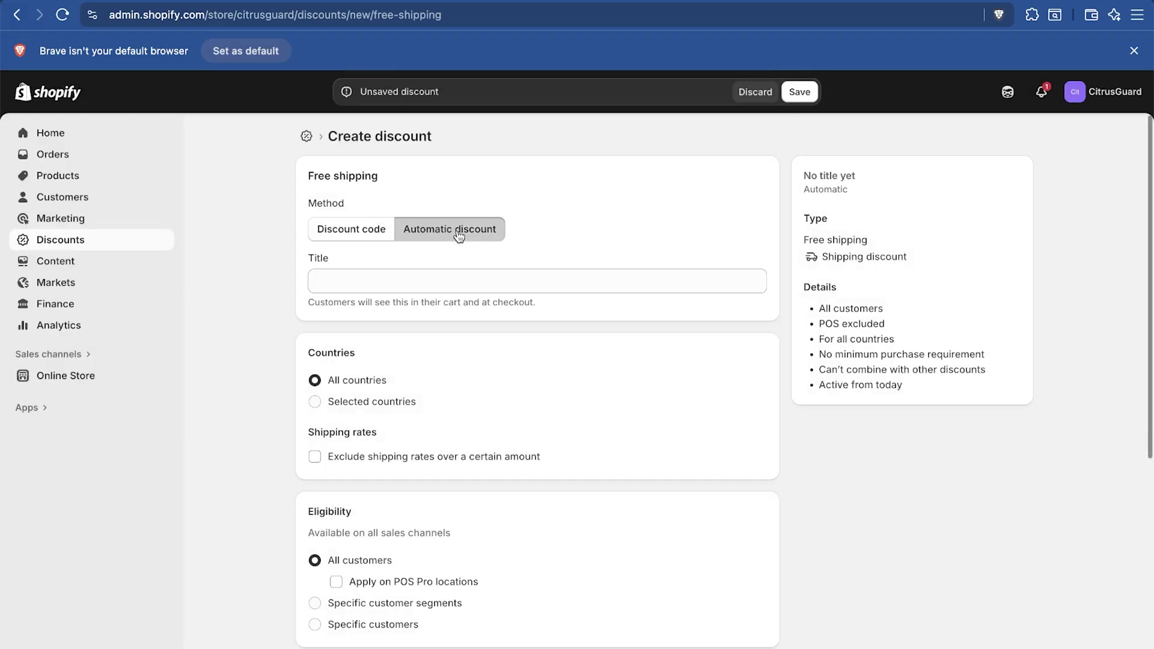
{"action": "key", "text": "Tab"}
{"action": "type", "text": "Free Shipping"}
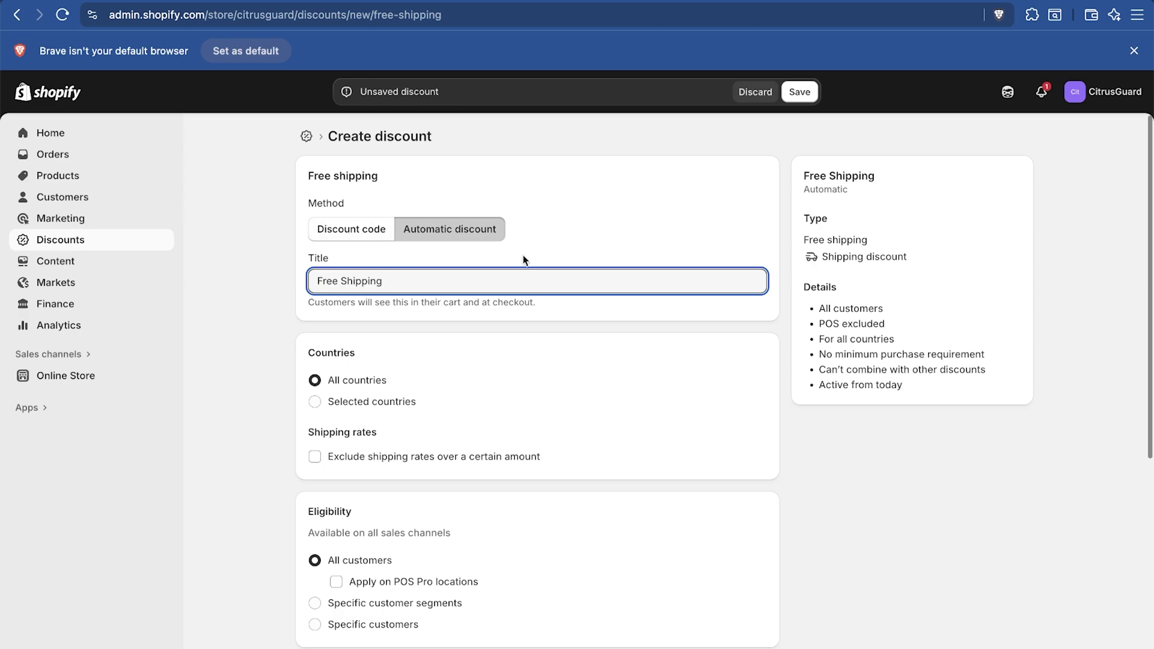
{"action": "scroll", "coordinate": [413, 372], "scroll_direction": "down", "scroll_amount": 6}
{"action": "left_click", "coordinate": [411, 375]}
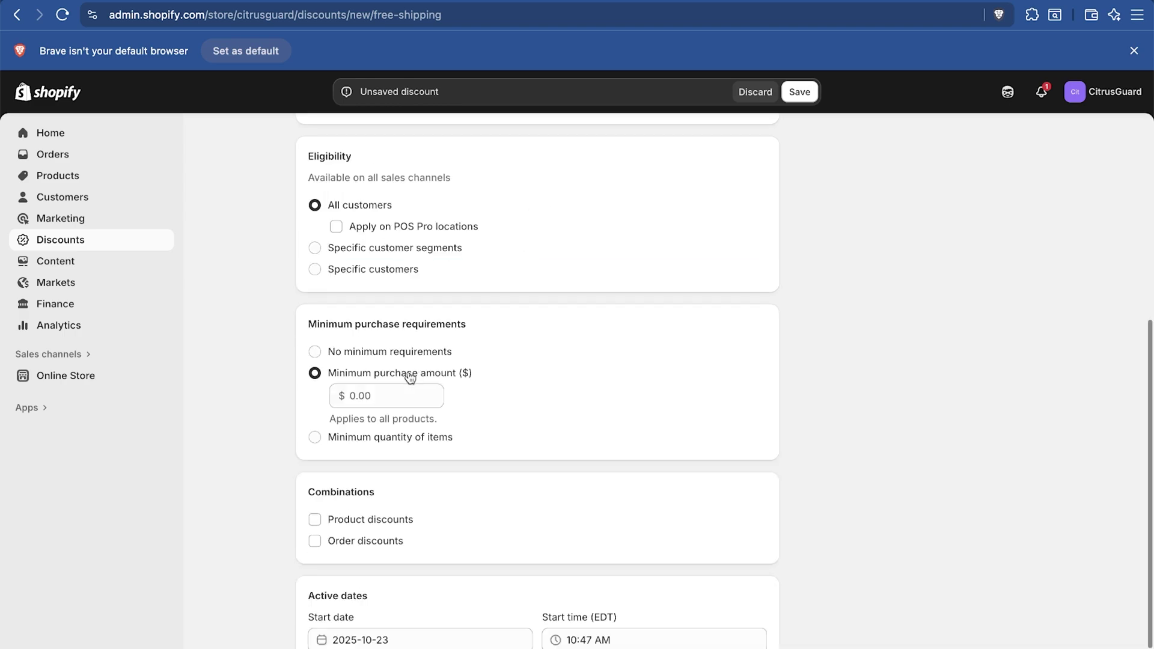
{"action": "left_click", "coordinate": [399, 391]}
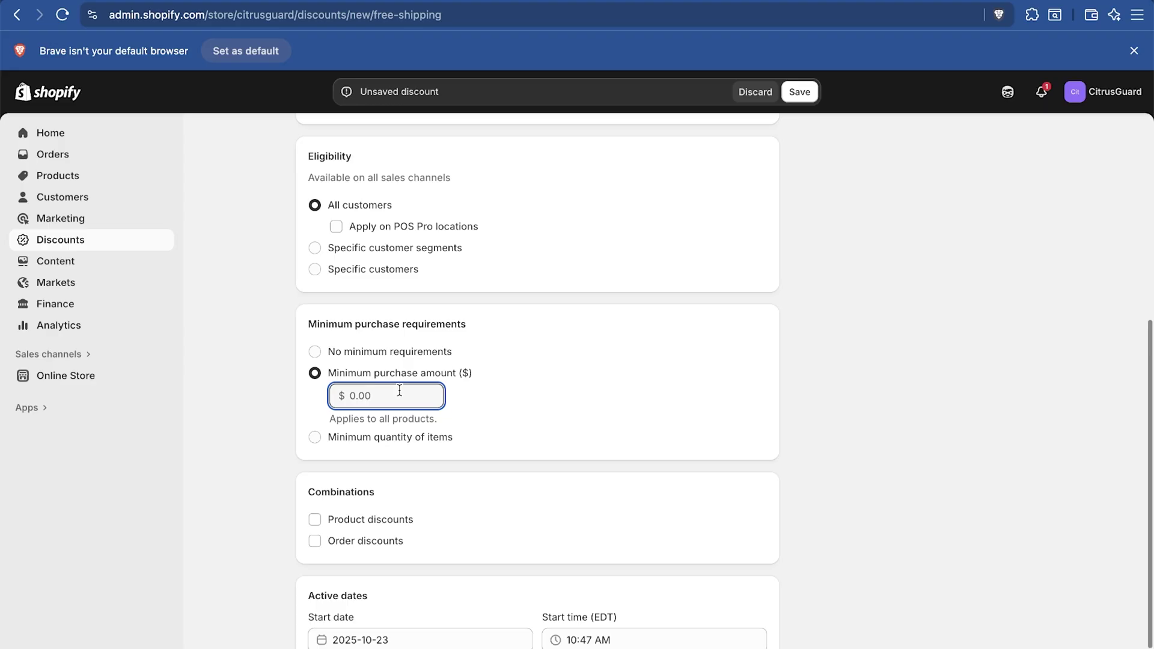
{"action": "type", "text": "25"}
{"action": "key", "text": "Return"}
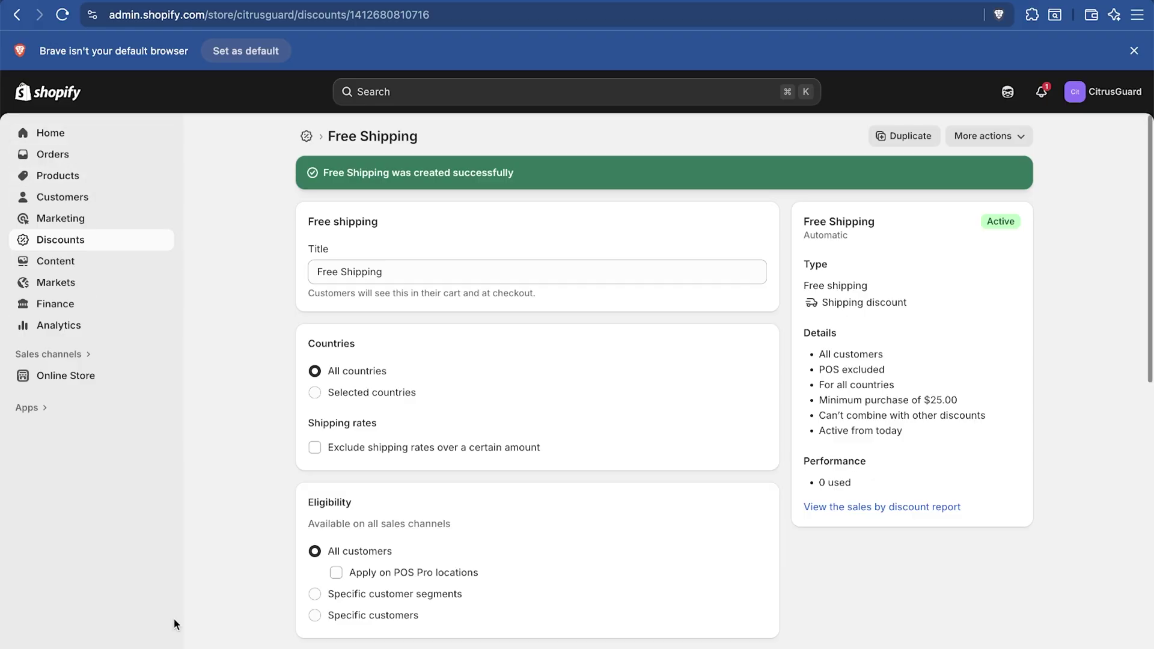
Open the Payments settings and start the Shopify Payments account setup
{"action": "left_click", "coordinate": [57, 645]}
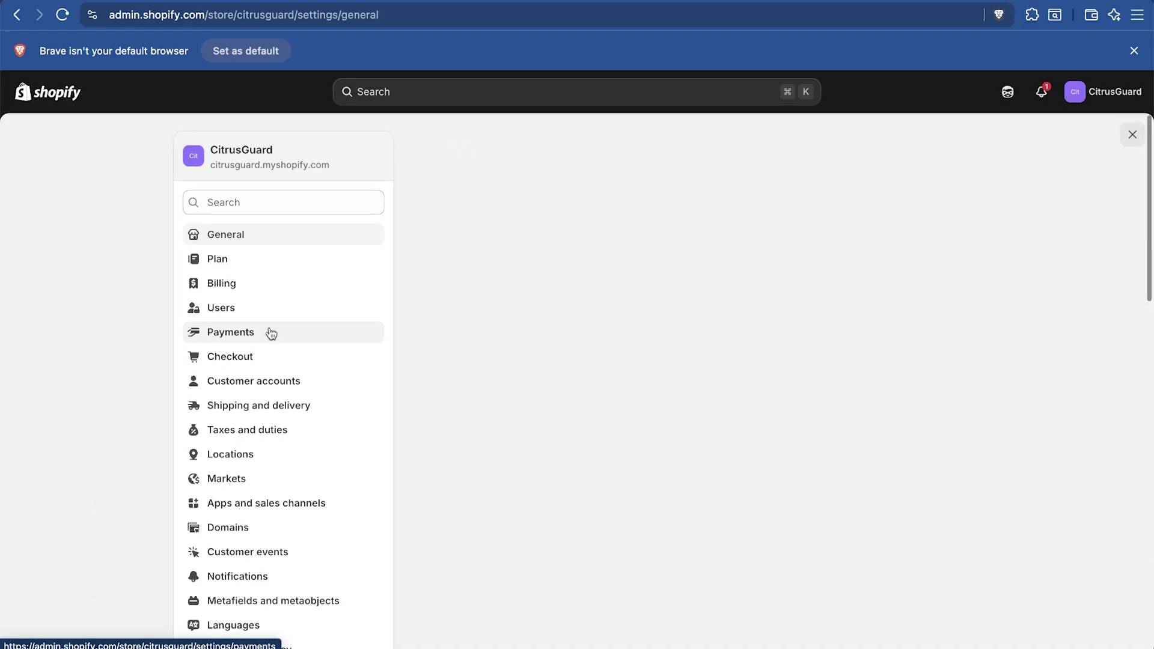
{"action": "left_click", "coordinate": [271, 333]}
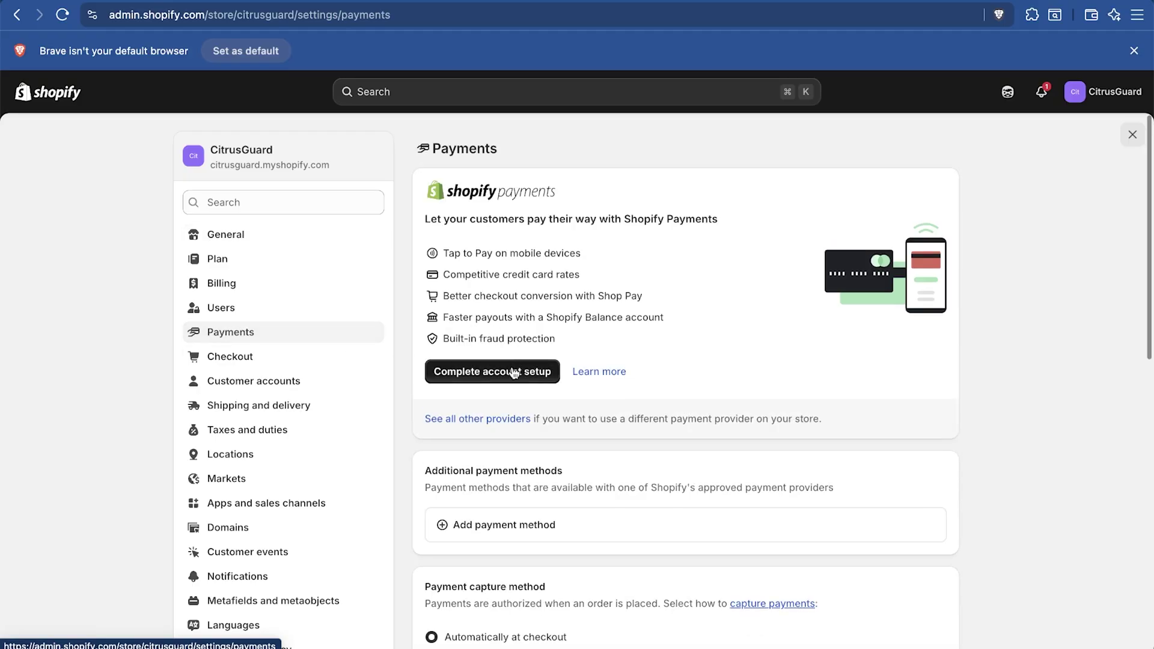
{"action": "left_click", "coordinate": [495, 374]}
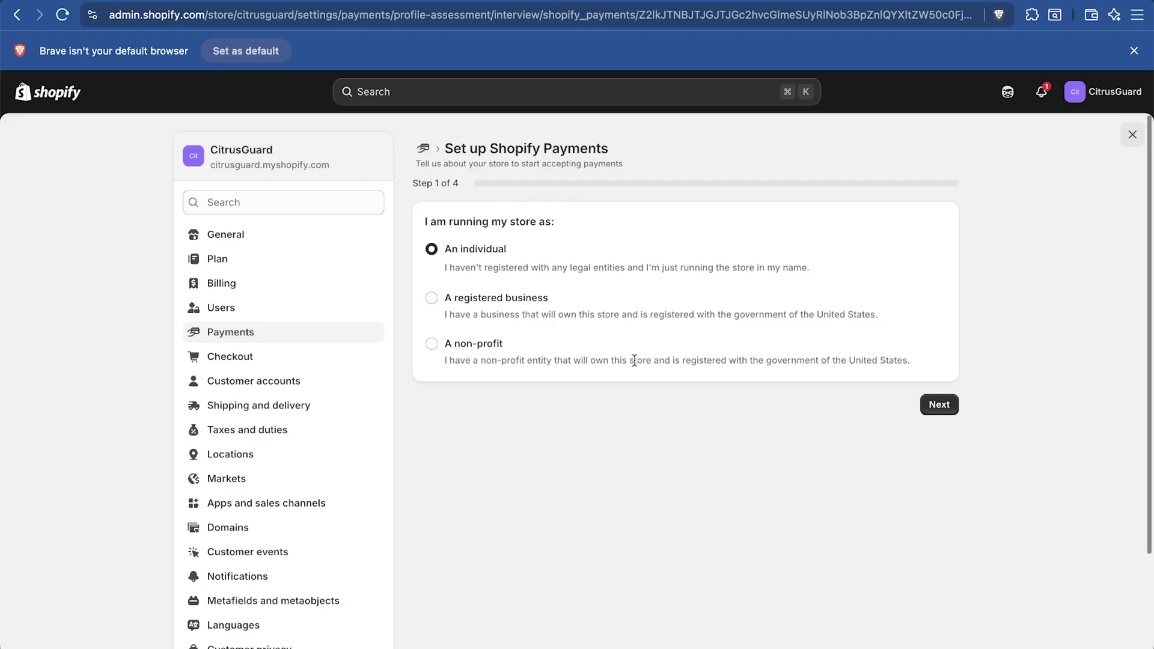
Review the Shipping and delivery settings, then view the Taxes and duties settings
{"action": "left_click", "coordinate": [354, 406]}
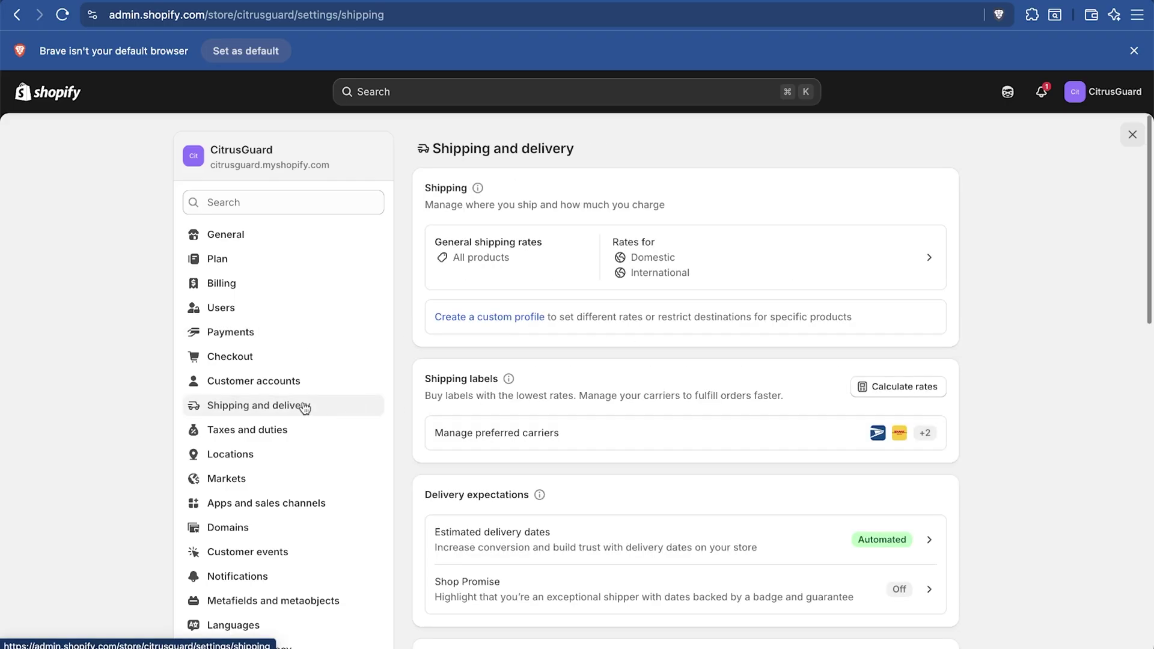
{"action": "scroll", "coordinate": [541, 359], "scroll_direction": "down", "scroll_amount": 7}
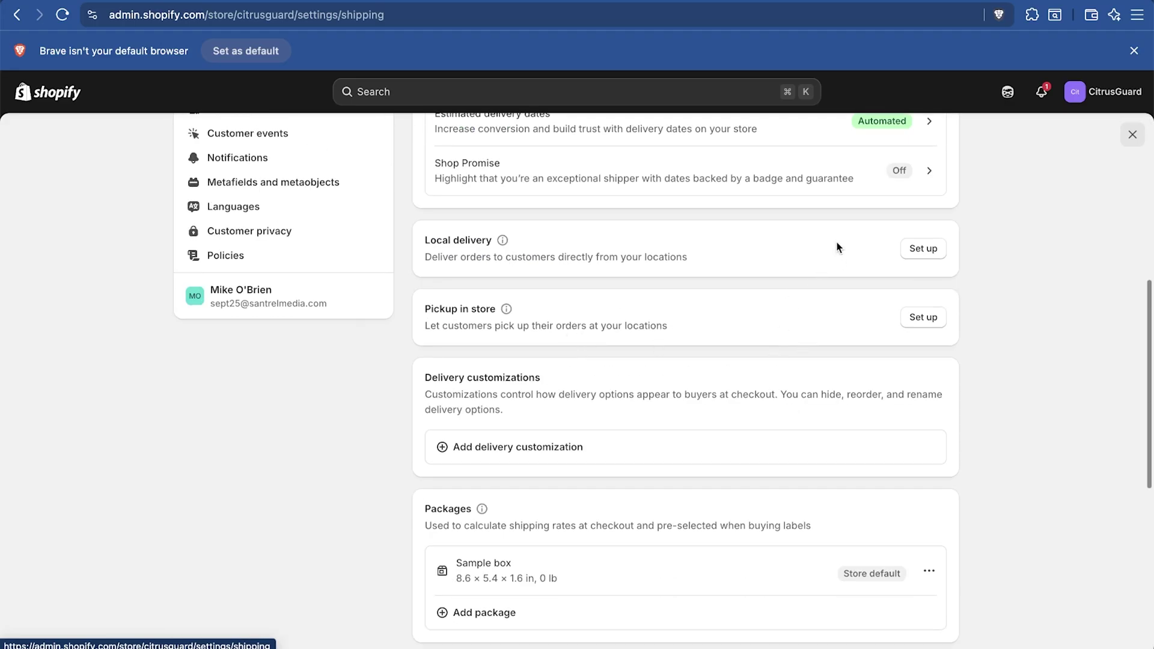
{"action": "scroll", "coordinate": [829, 261], "scroll_direction": "up", "scroll_amount": 7}
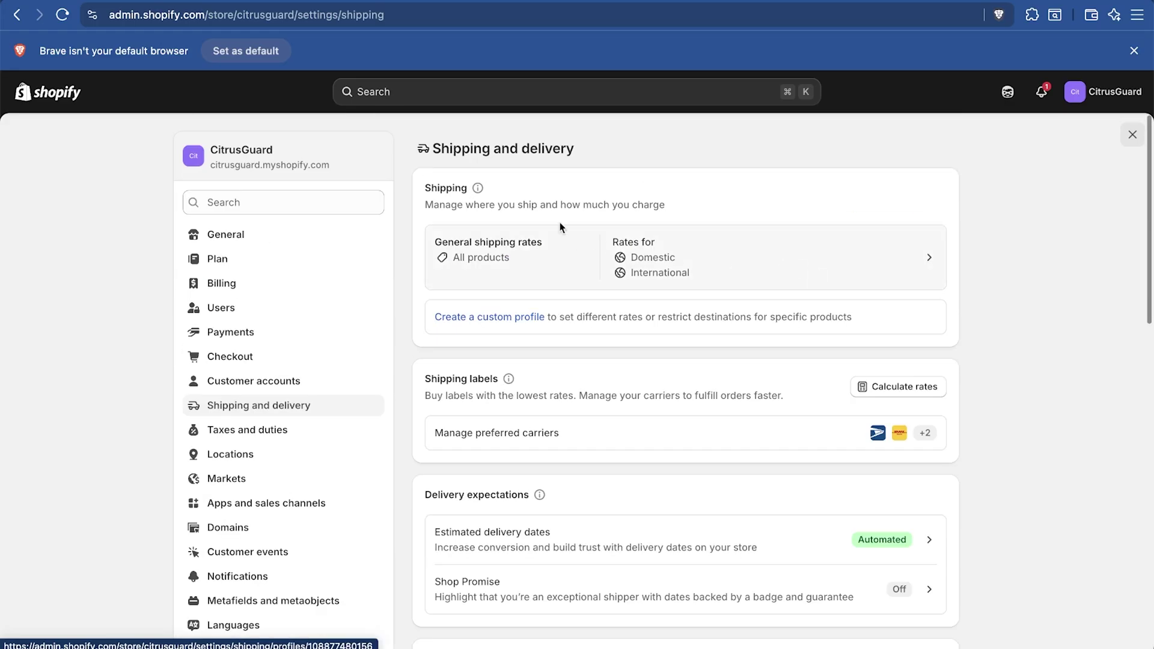
{"action": "left_click", "coordinate": [308, 430]}
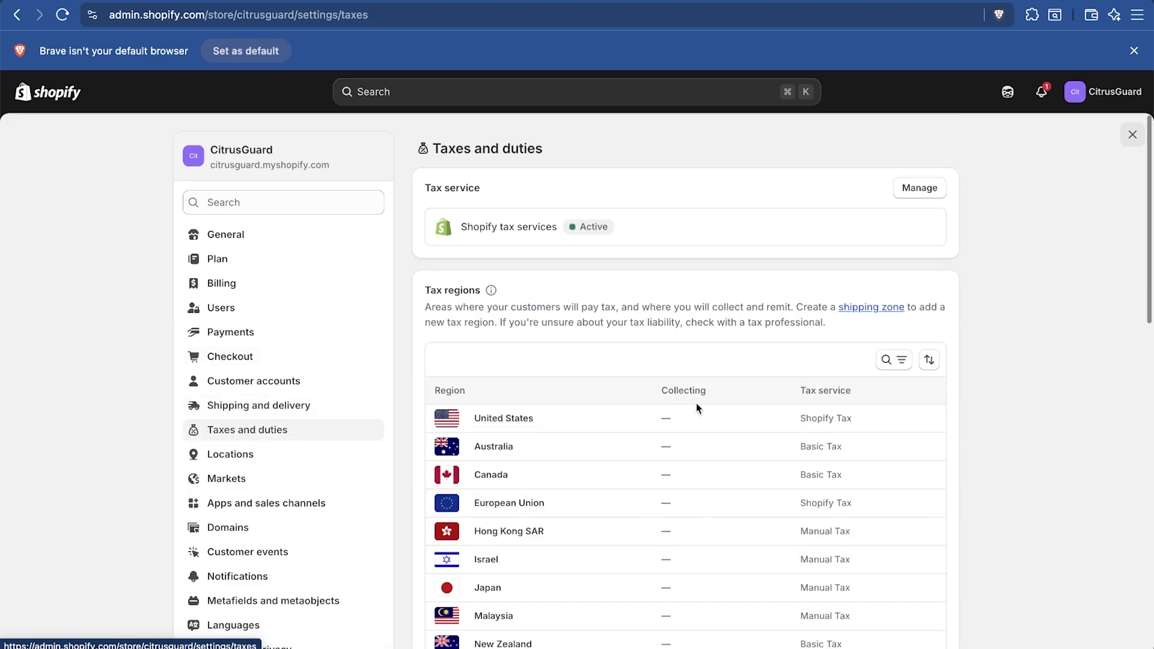
{"action": "scroll", "coordinate": [280, 435], "scroll_direction": "down", "scroll_amount": 2}
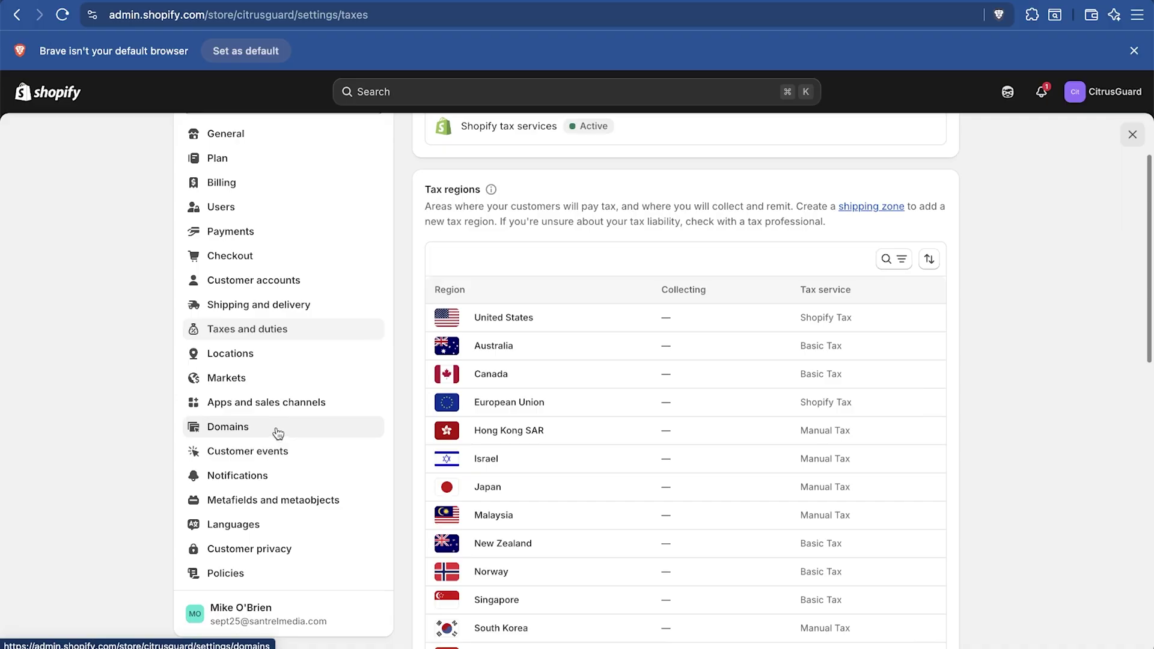
Search for citrusgummies and buy citrusgummies.com as a new domain for the online store
{"action": "left_click", "coordinate": [233, 432]}
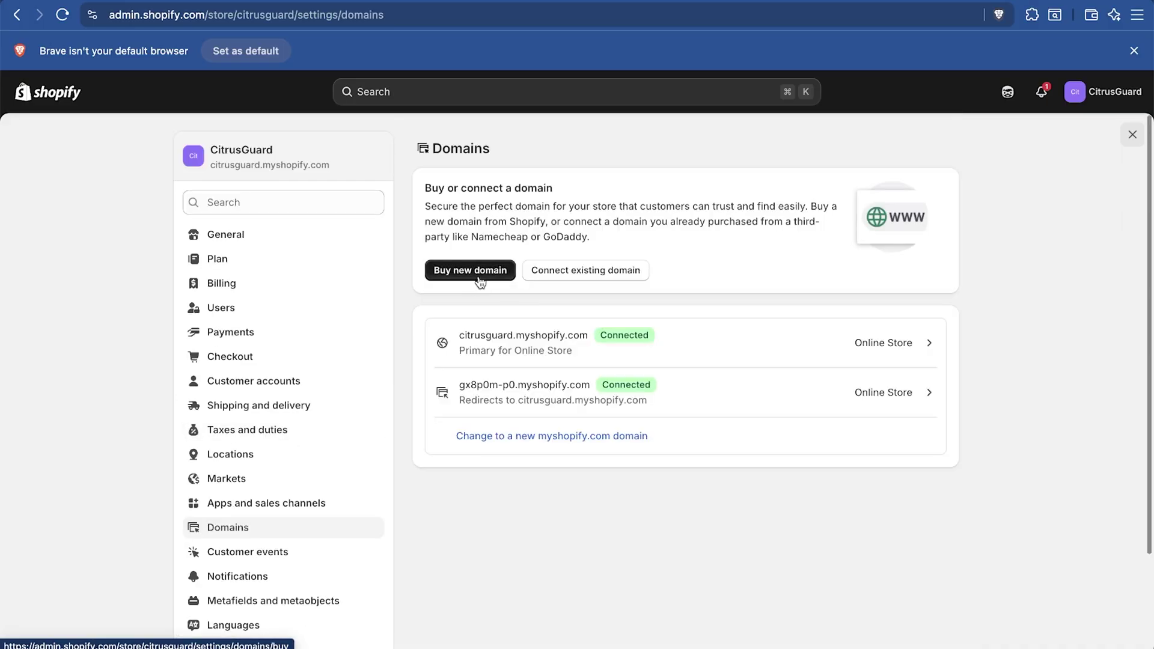
{"action": "left_click", "coordinate": [474, 270]}
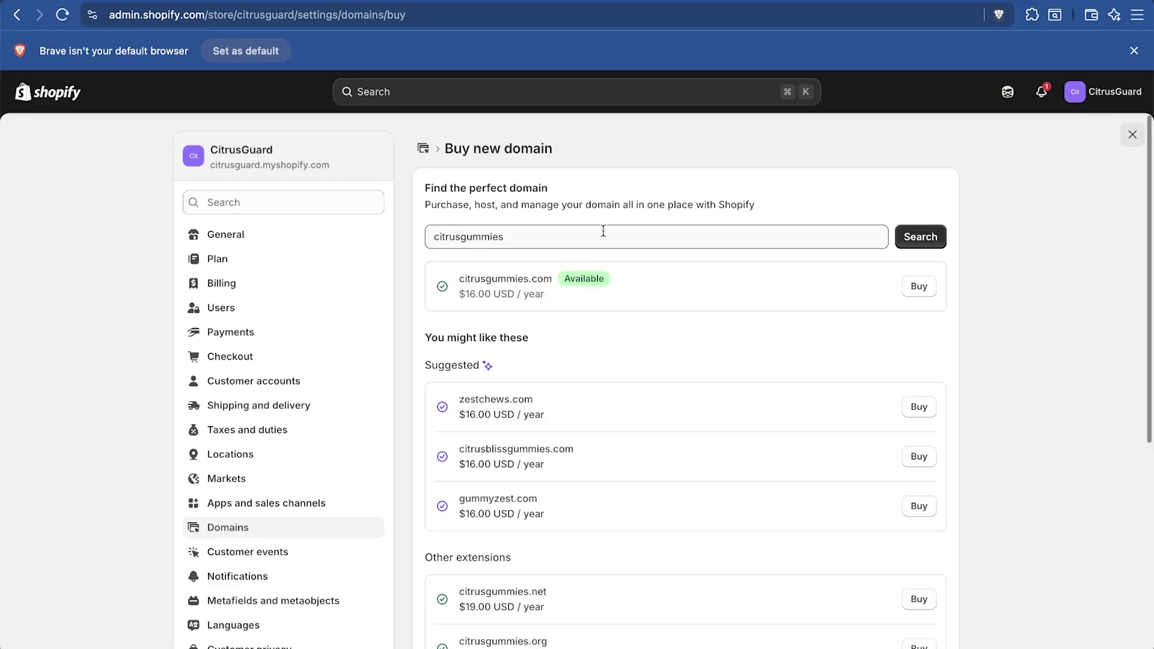
{"action": "left_click", "coordinate": [757, 220]}
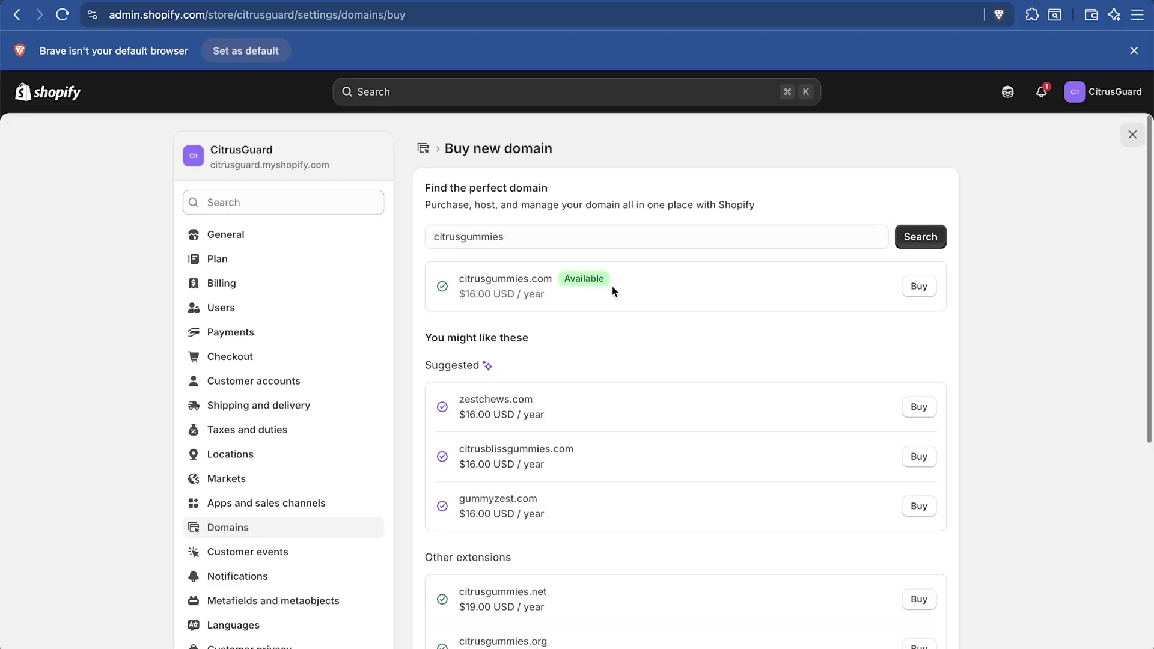
{"action": "left_click", "coordinate": [912, 289]}
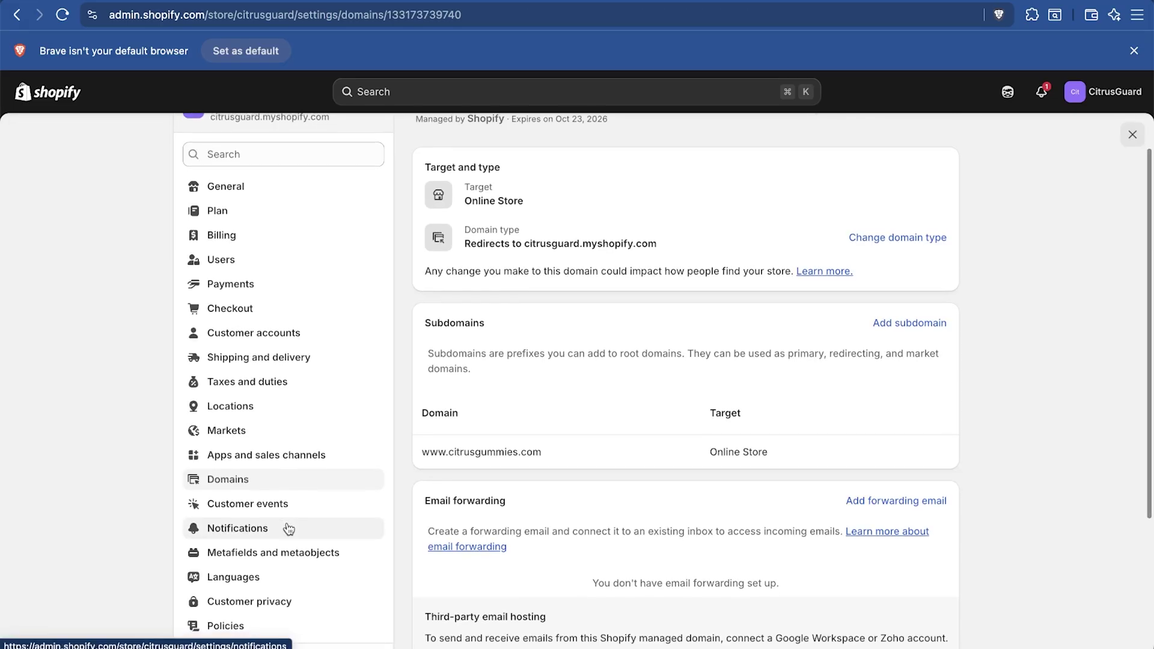
{"action": "scroll", "coordinate": [289, 528], "scroll_direction": "down", "scroll_amount": 2}
{"action": "scroll", "coordinate": [289, 529], "scroll_direction": "down", "scroll_amount": 3}
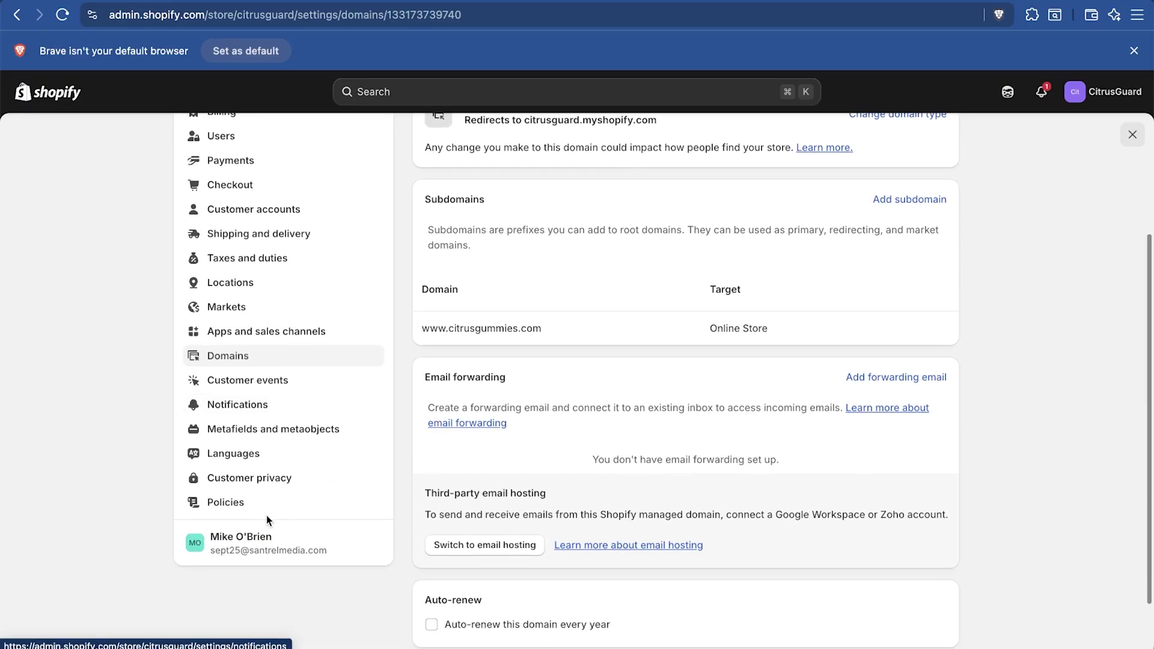
Publish the Return and refund policy from Shopify's standard template
{"action": "left_click", "coordinate": [228, 505]}
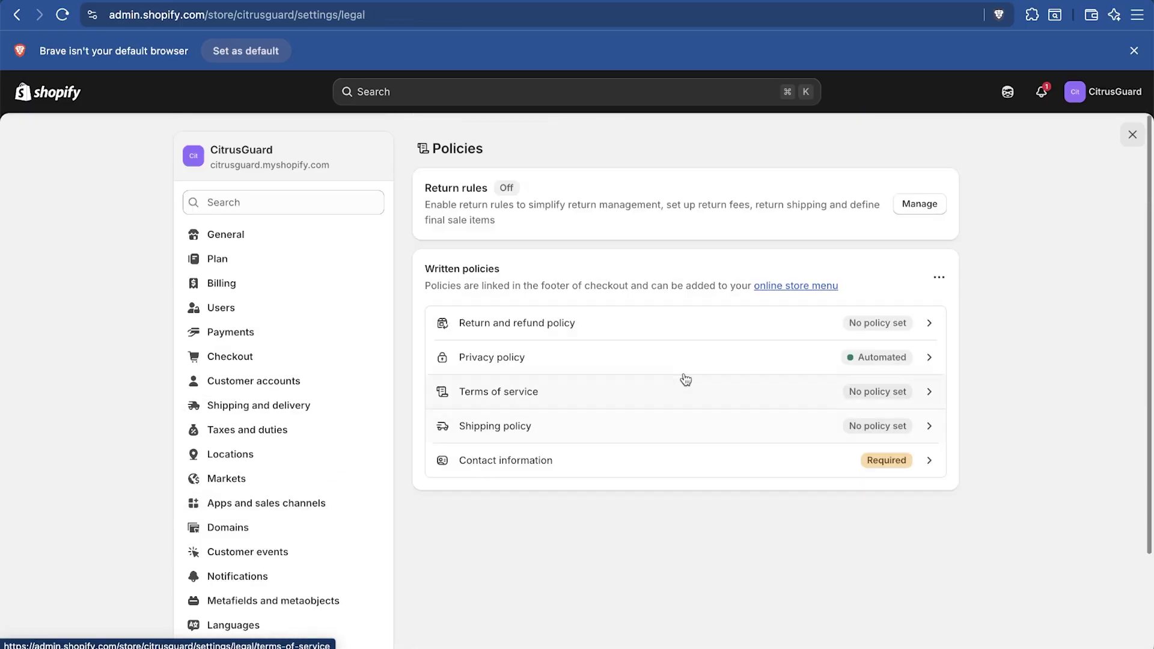
{"action": "left_click", "coordinate": [792, 327]}
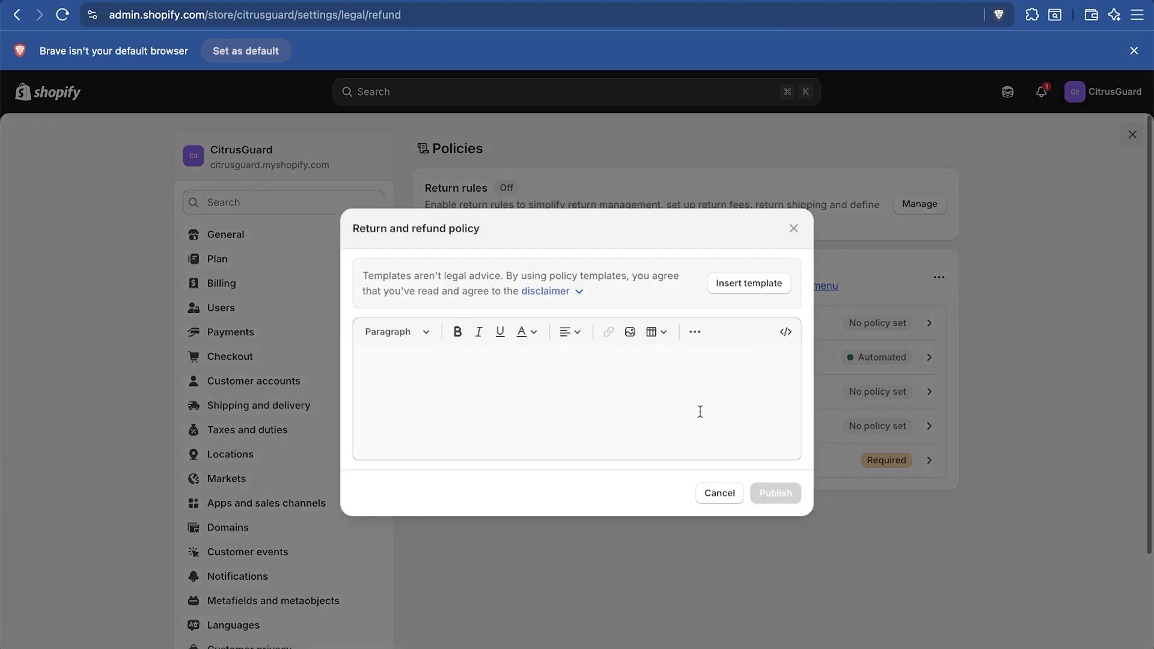
{"action": "left_click", "coordinate": [752, 286]}
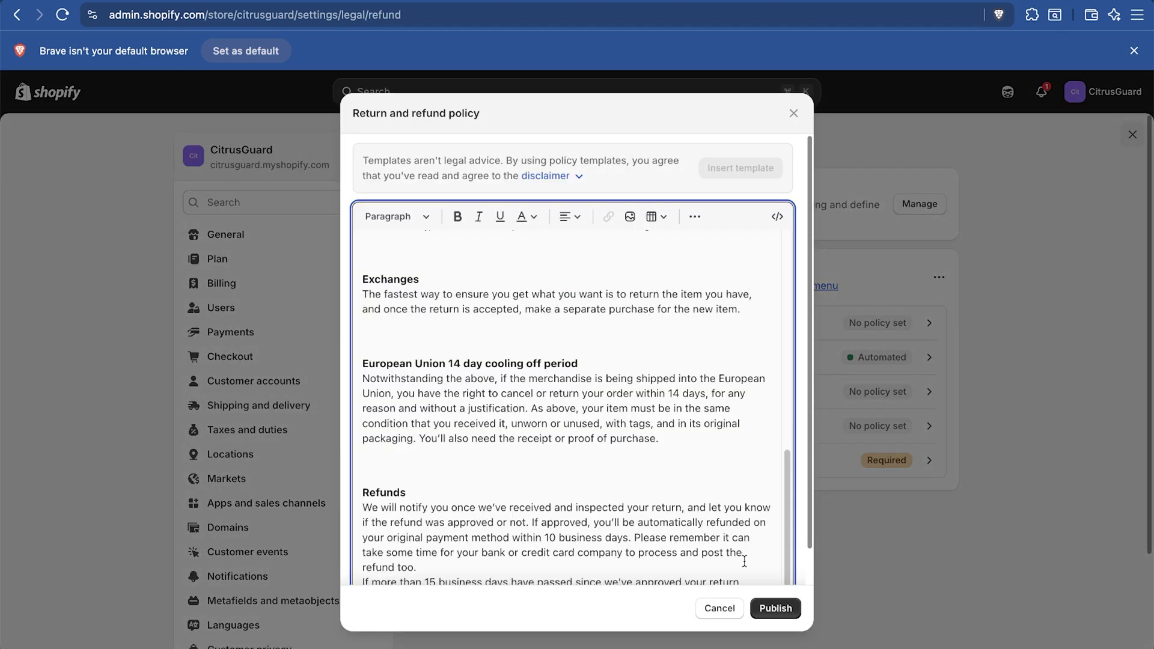
{"action": "left_click", "coordinate": [782, 609]}
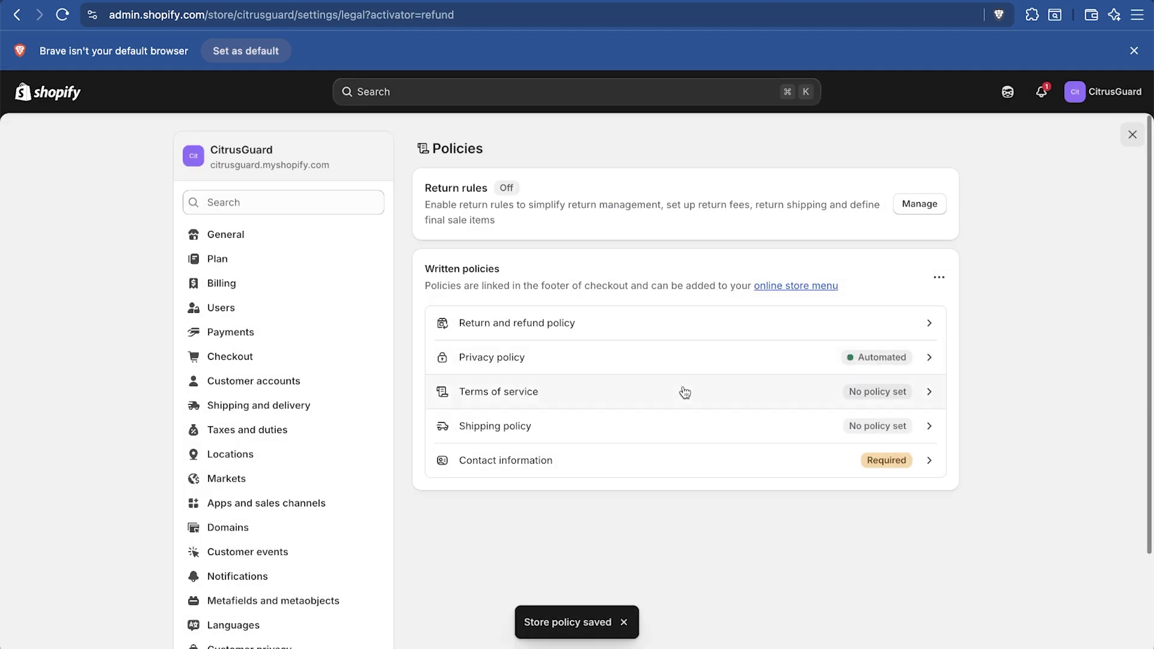
Publish the Terms of service from Shopify's standard template
{"action": "left_click", "coordinate": [759, 396]}
{"action": "left_click", "coordinate": [774, 287]}
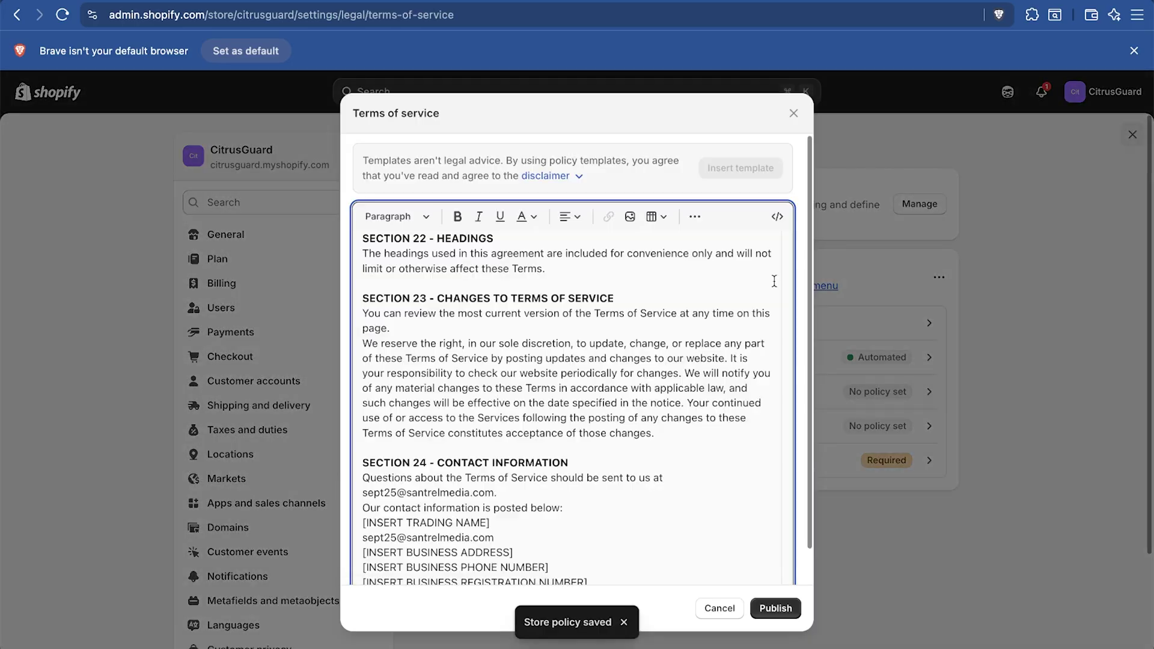
{"action": "left_click", "coordinate": [788, 607]}
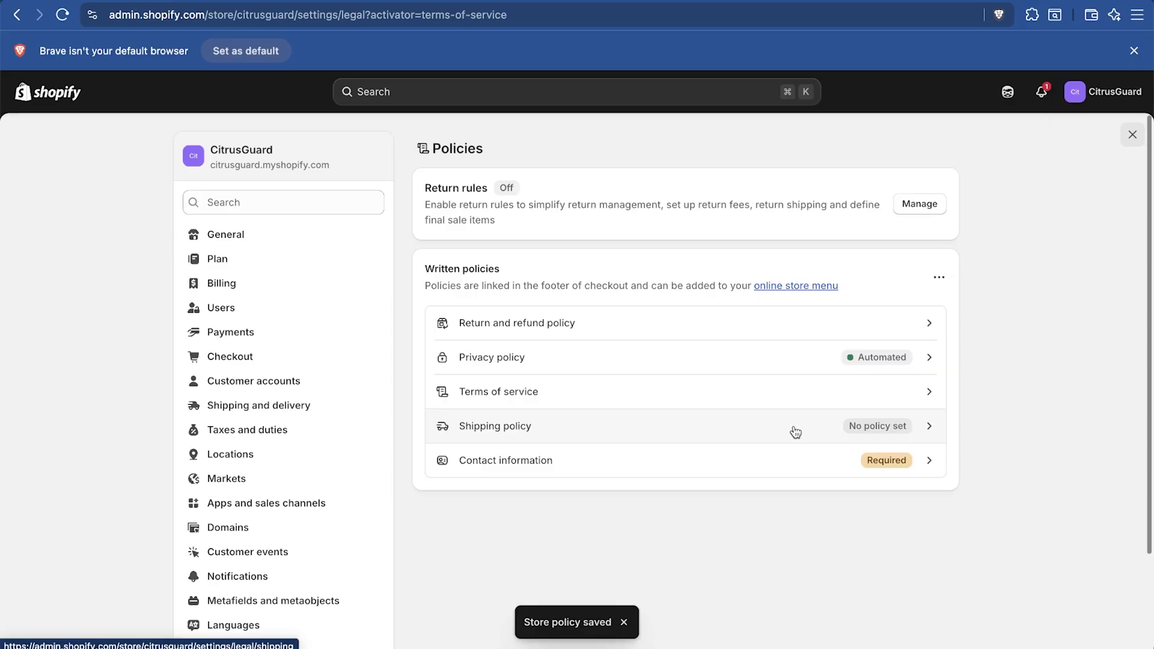
Exit Settings to the CitrusGuard Home dashboard and review the completed setup tasks
{"action": "key", "text": "Escape"}
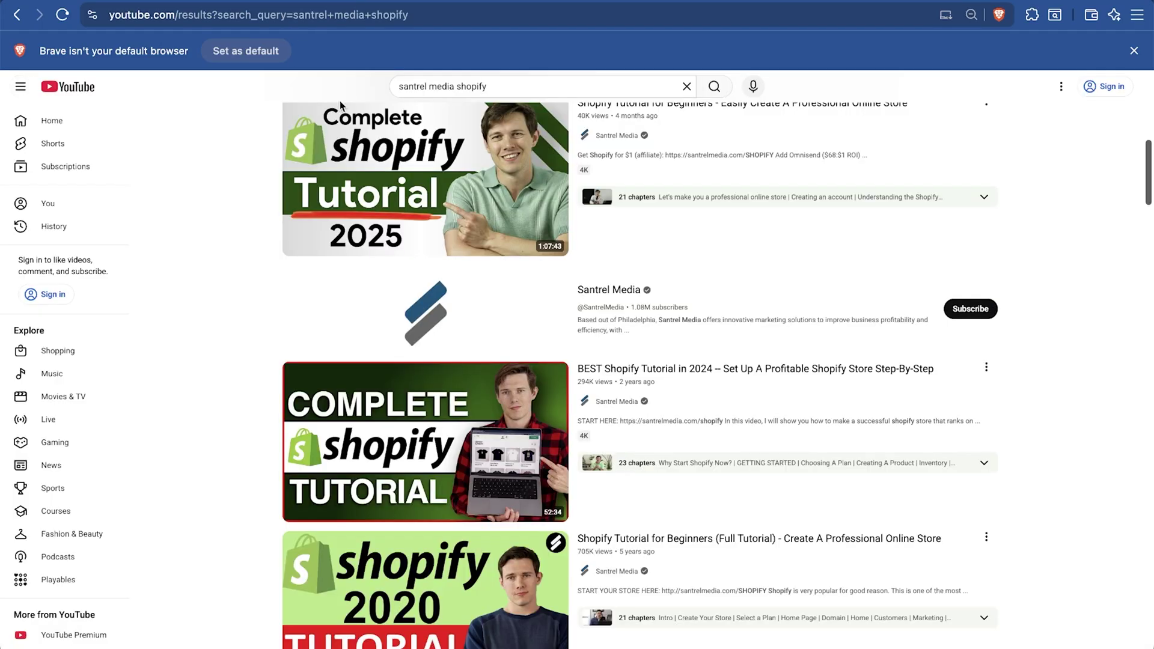
{"action": "scroll", "coordinate": [181, 228], "scroll_direction": "down", "scroll_amount": 7}
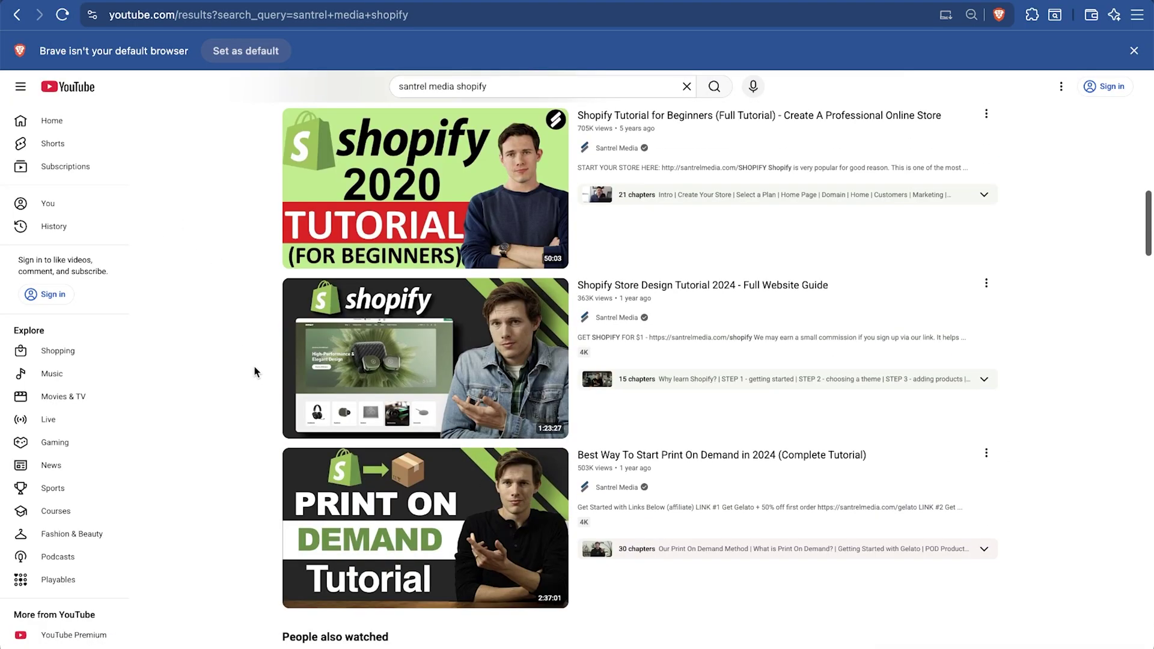
{"action": "mouse_move", "coordinate": [697, 322]}
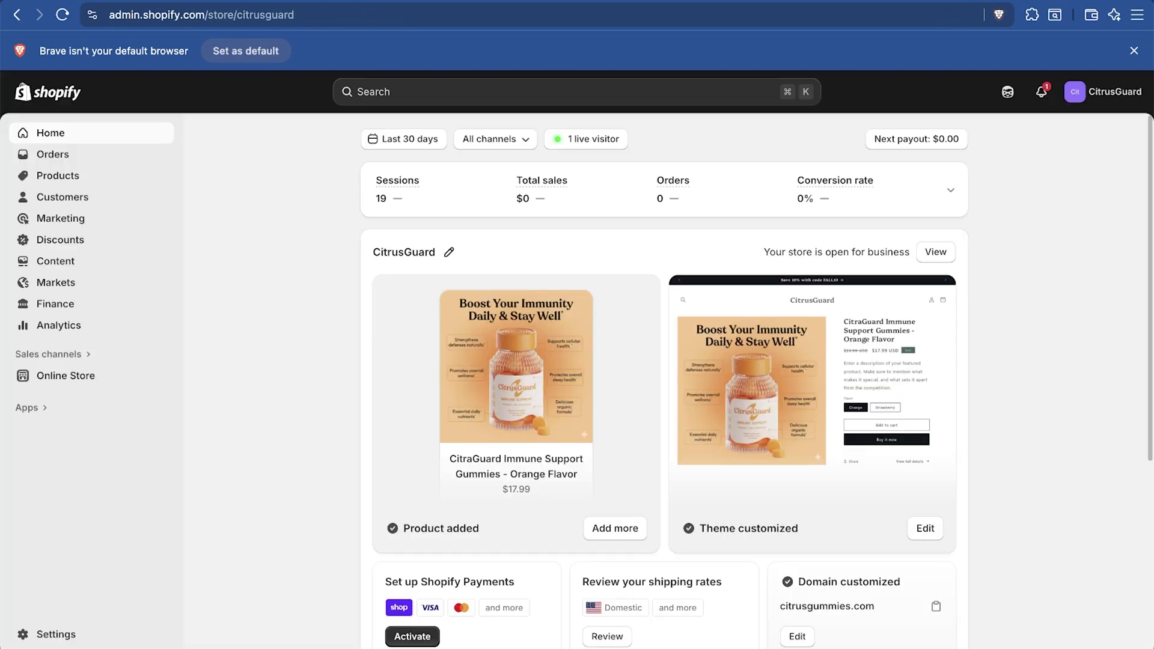